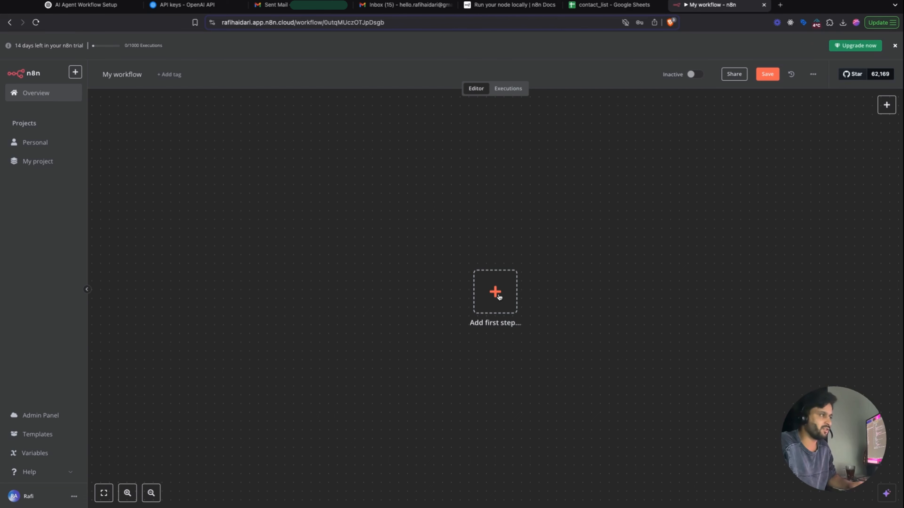
- Add an 'On chat message' trigger as the first step and move it left on the canvas
{"action": "left_click", "coordinate": [495, 292]}
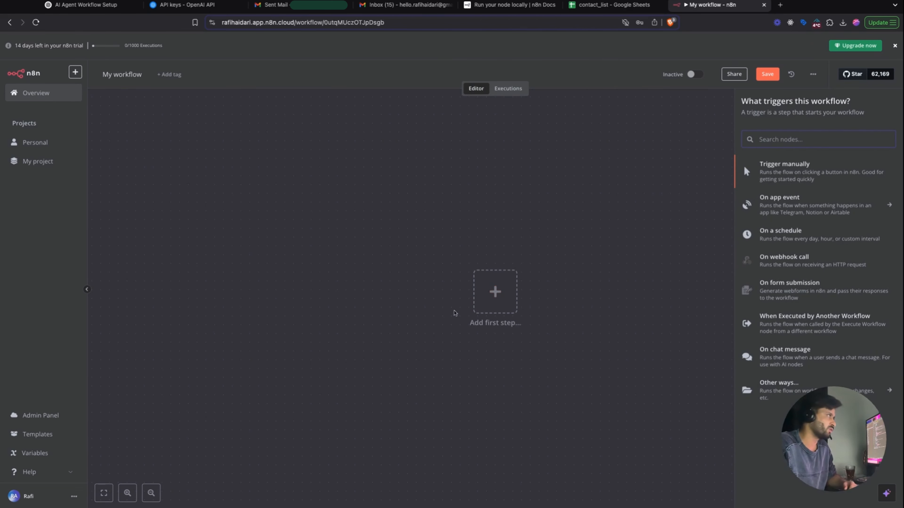
{"action": "left_click", "coordinate": [413, 319]}
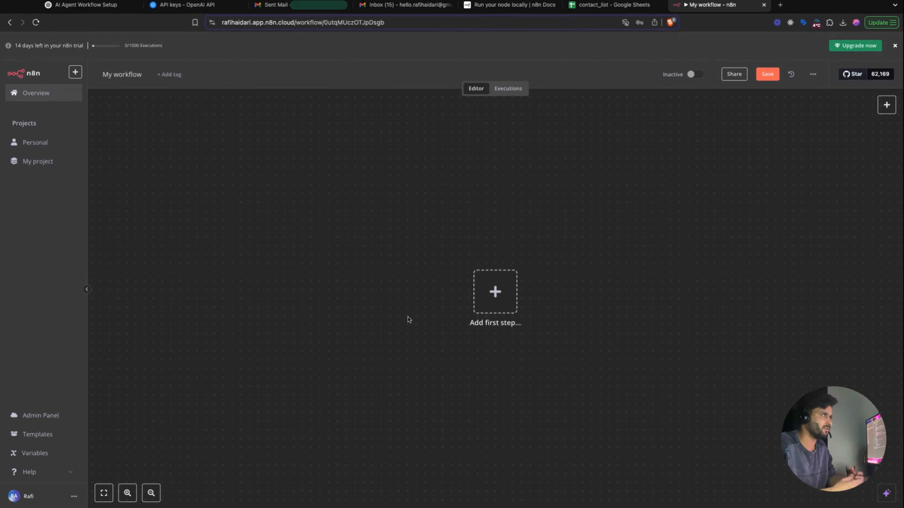
{"action": "left_click", "coordinate": [501, 291]}
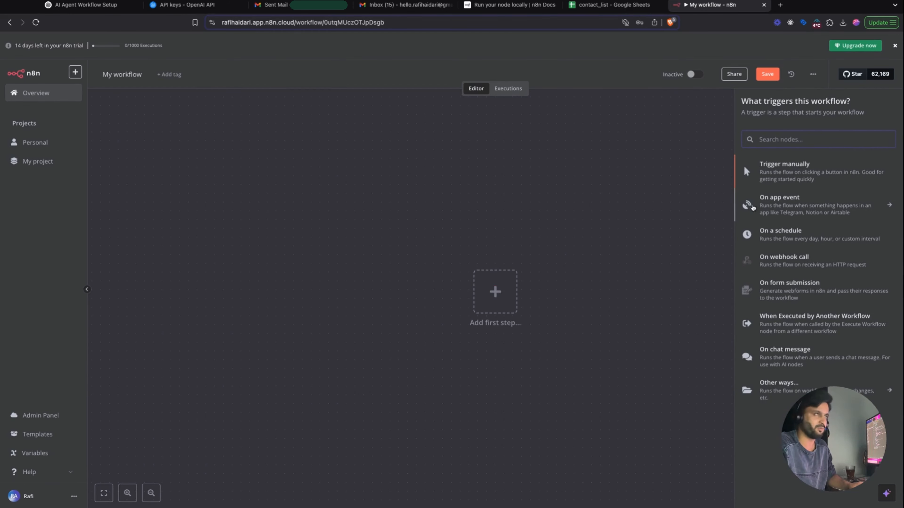
{"action": "left_click", "coordinate": [799, 361]}
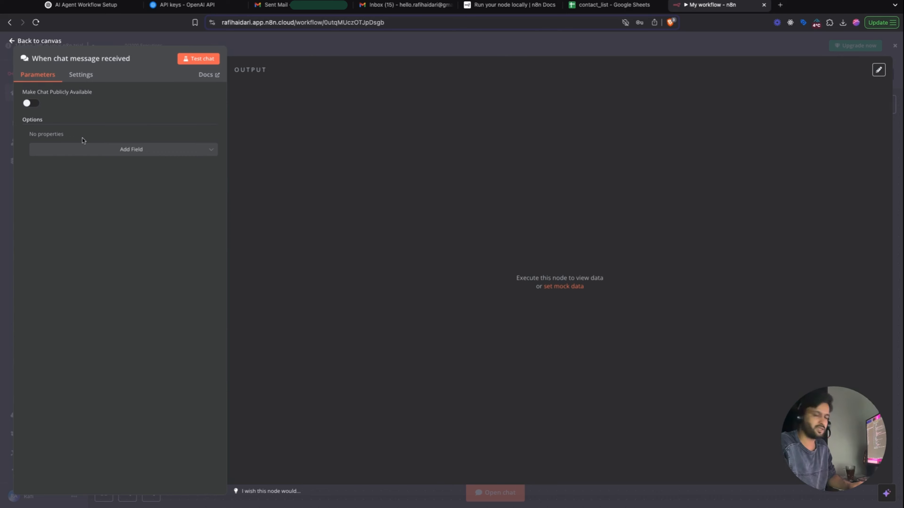
{"action": "left_click", "coordinate": [418, 46]}
{"action": "left_click_drag", "start_coordinate": [496, 288], "coordinate": [287, 235]}
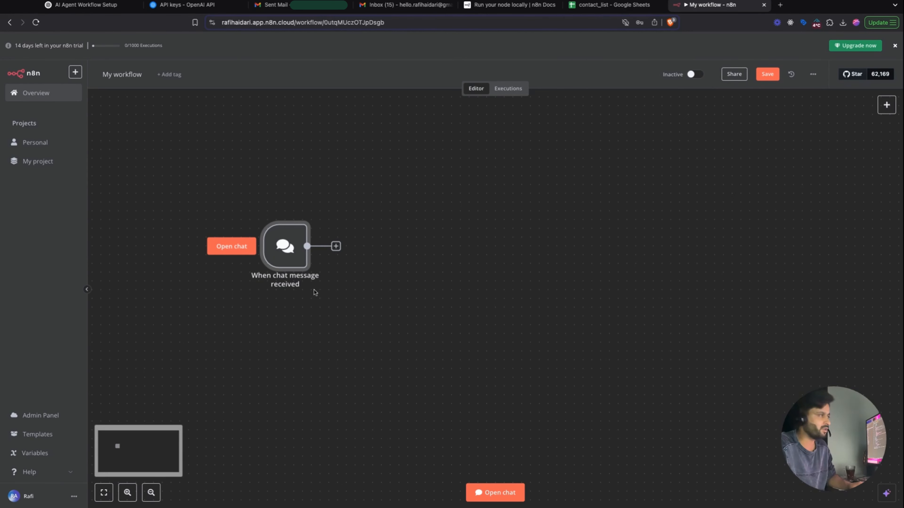
- Add an AI Agent node after the chat trigger from the Advanced AI nodes list
{"action": "left_click", "coordinate": [231, 246]}
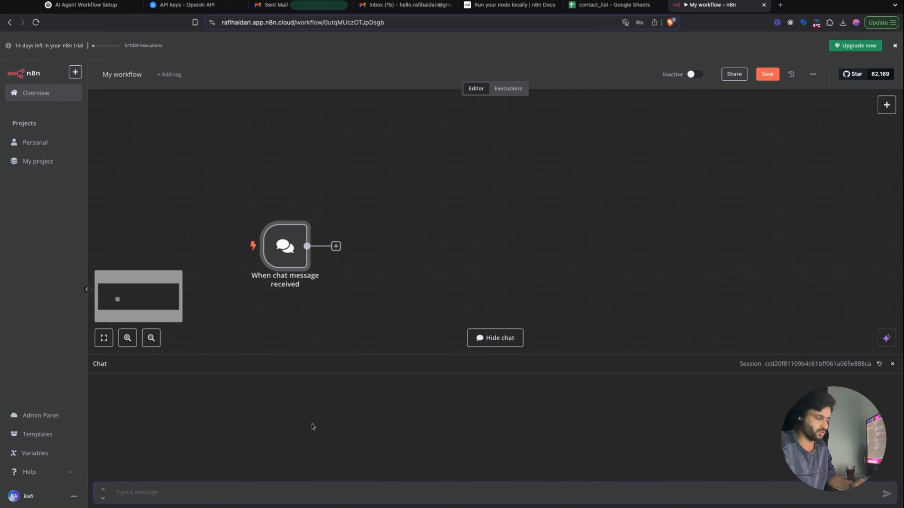
{"action": "left_click", "coordinate": [506, 336]}
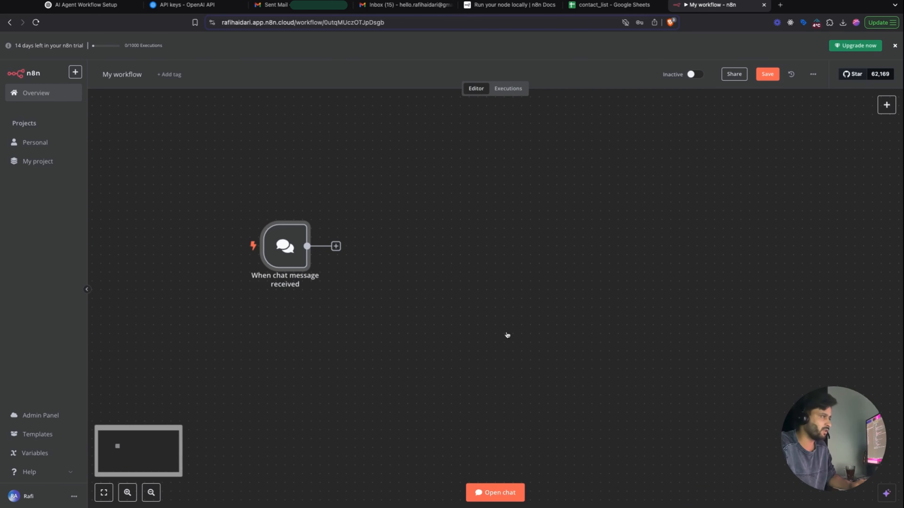
{"action": "left_click", "coordinate": [339, 250]}
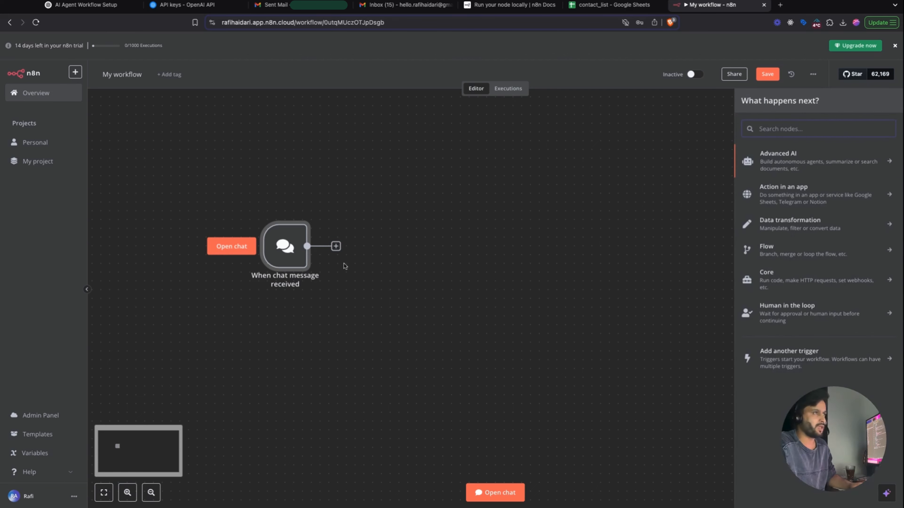
{"action": "left_click", "coordinate": [841, 166]}
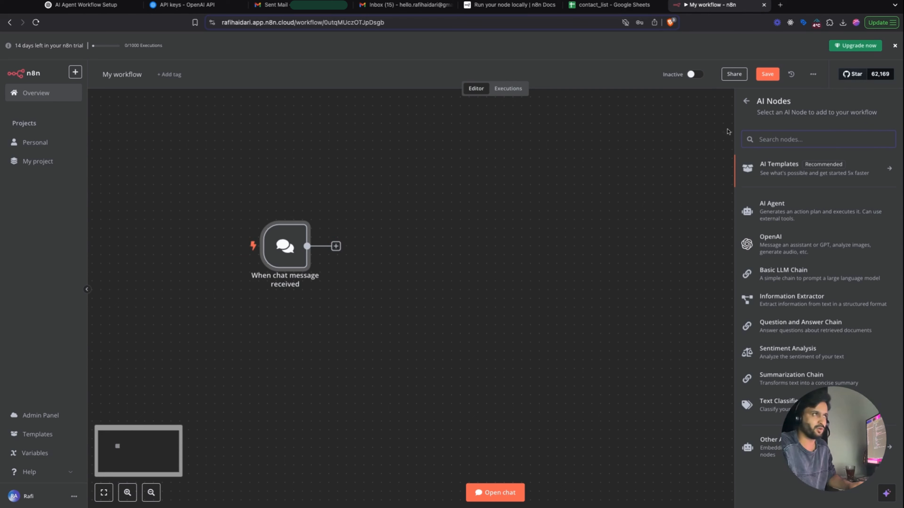
{"action": "left_click", "coordinate": [746, 104]}
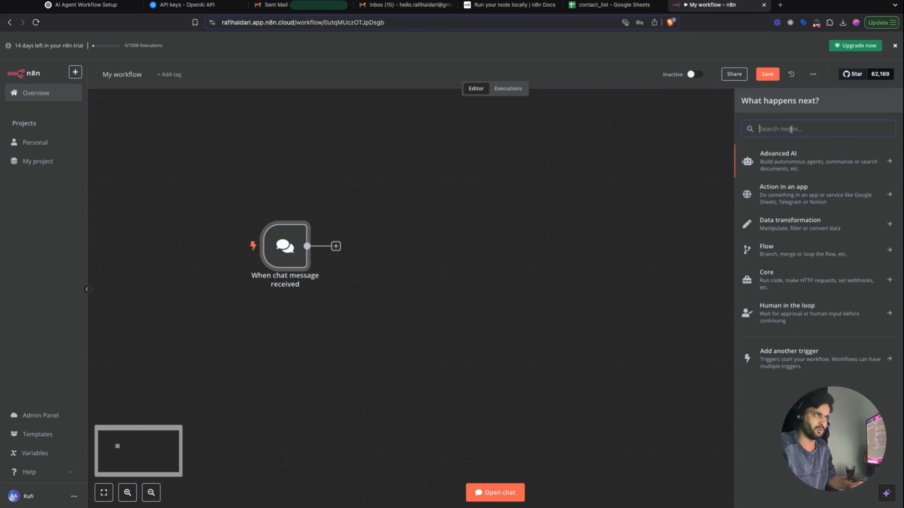
{"action": "left_click", "coordinate": [885, 165]}
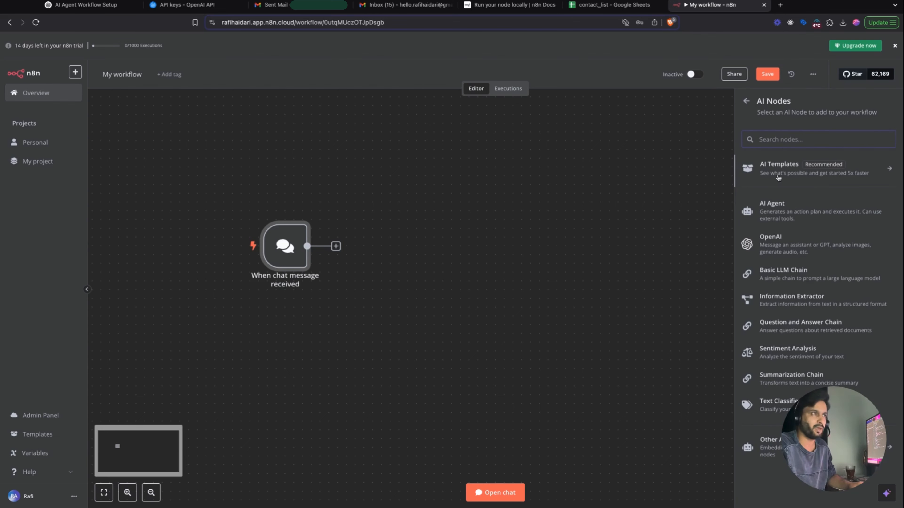
{"action": "left_click", "coordinate": [775, 209]}
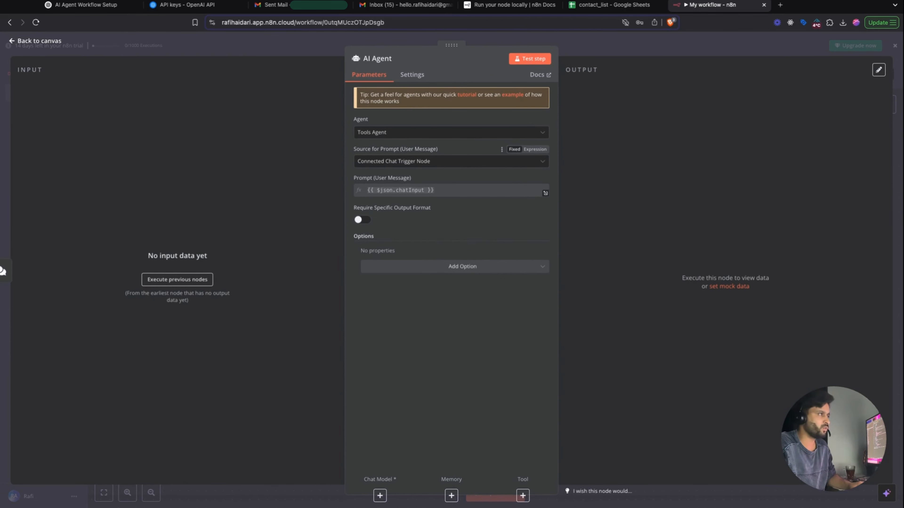
- Review the Tools Agent parameters without adding any options, then return to the canvas
{"action": "left_click", "coordinate": [426, 271]}
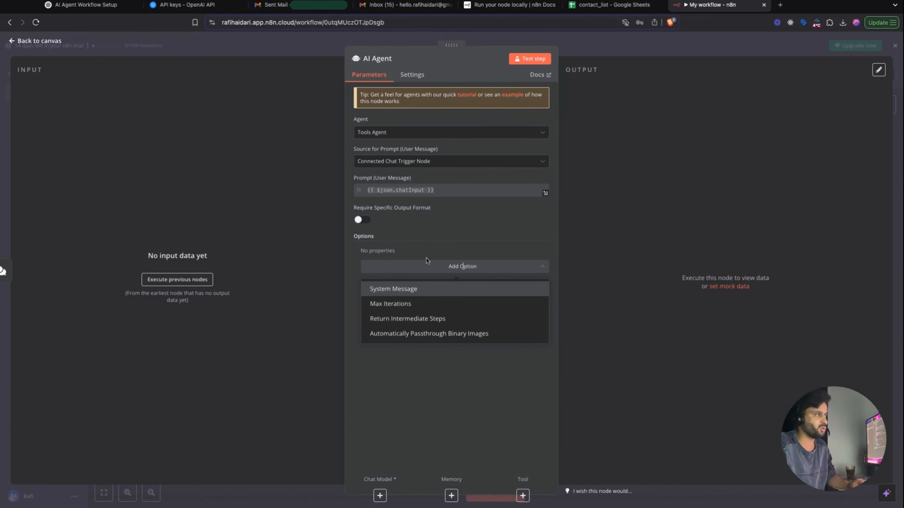
{"action": "left_click", "coordinate": [444, 246]}
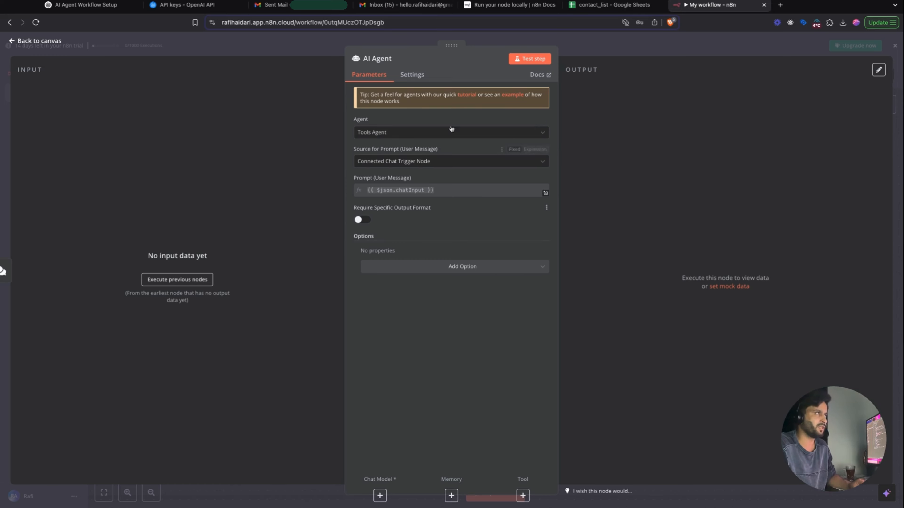
{"action": "left_click", "coordinate": [502, 42]}
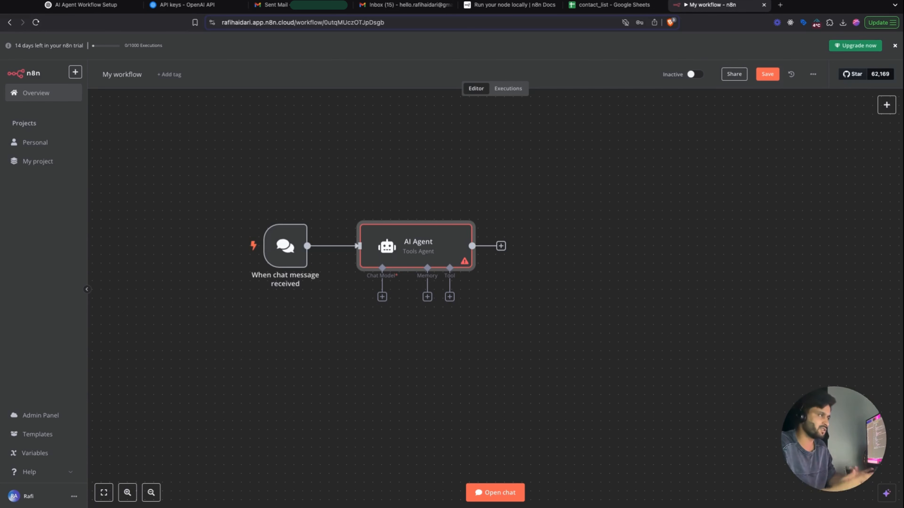
- Send 'hello' in the test chat, then start attaching a Chat Model to the AI Agent
{"action": "left_click", "coordinate": [299, 258]}
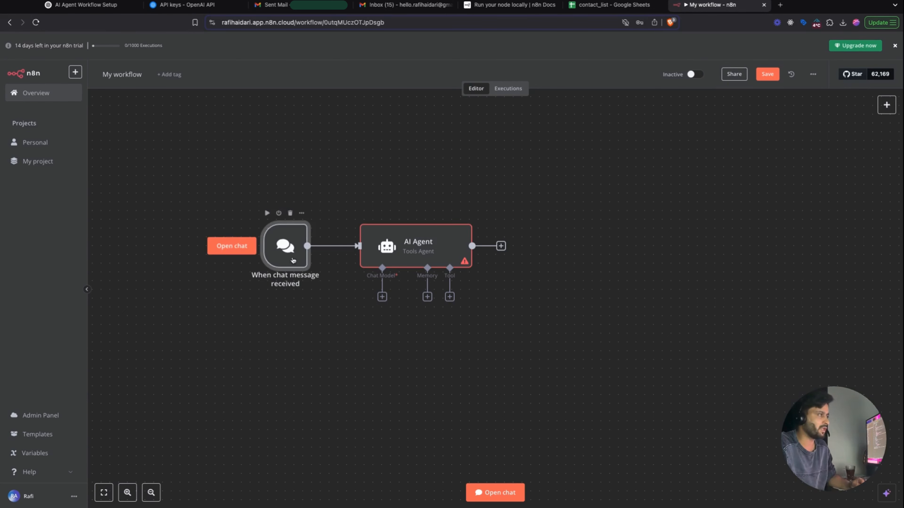
{"action": "left_click", "coordinate": [505, 494]}
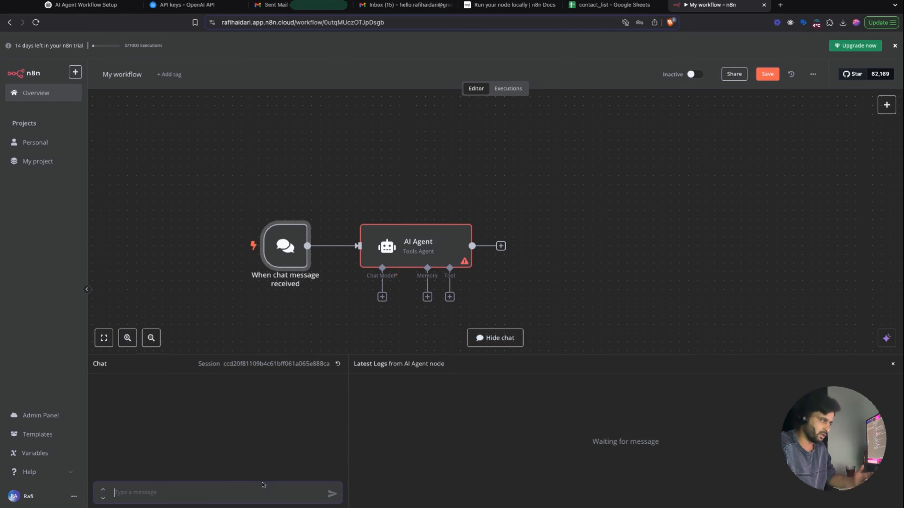
{"action": "type", "text": "hello"}
{"action": "key", "text": "Return"}
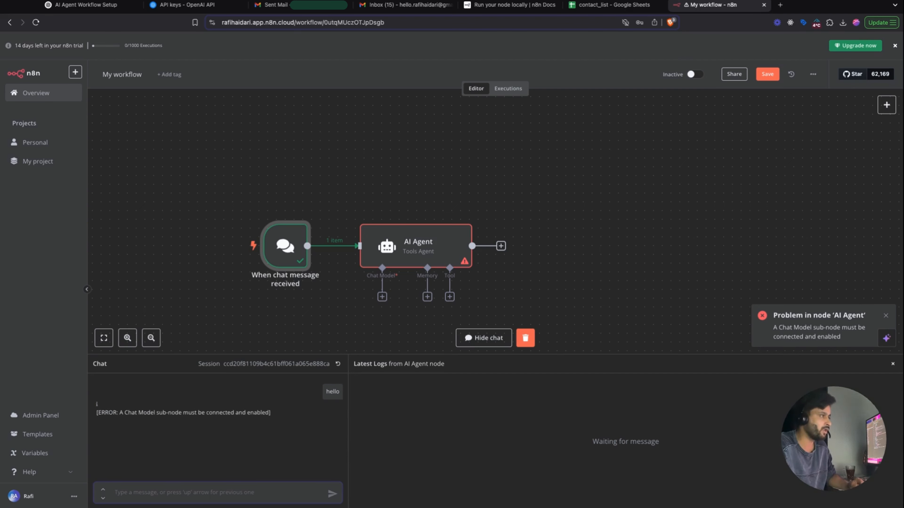
{"action": "left_click", "coordinate": [319, 338]}
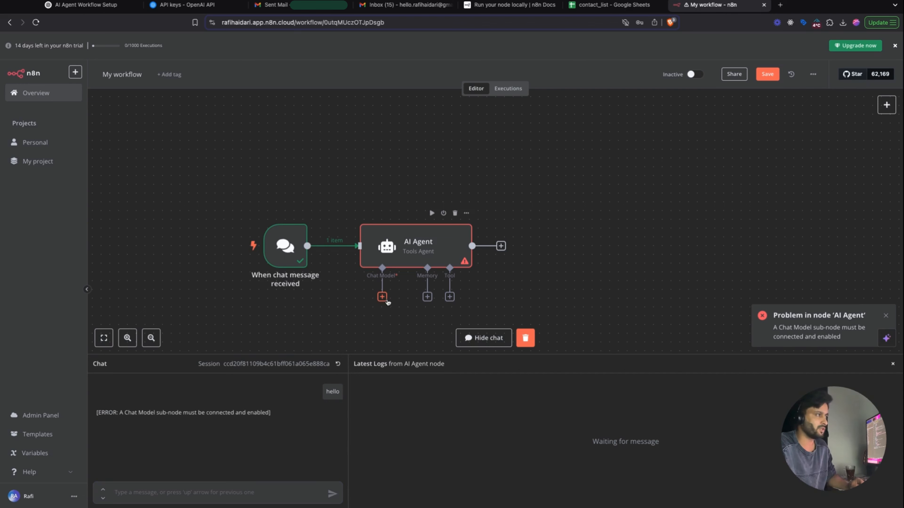
{"action": "left_click", "coordinate": [383, 298]}
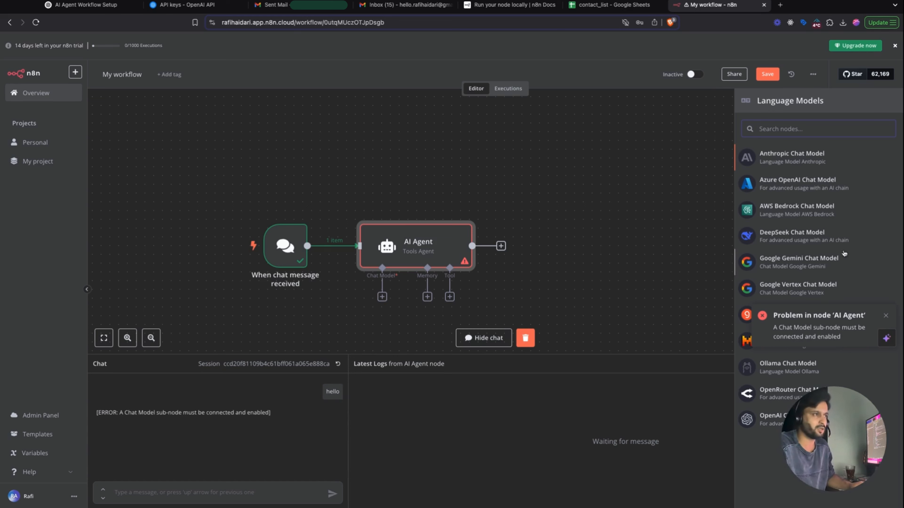
- Attach an OpenAI Chat Model to the agent and begin creating a new OpenAI credential
{"action": "left_click", "coordinate": [886, 315]}
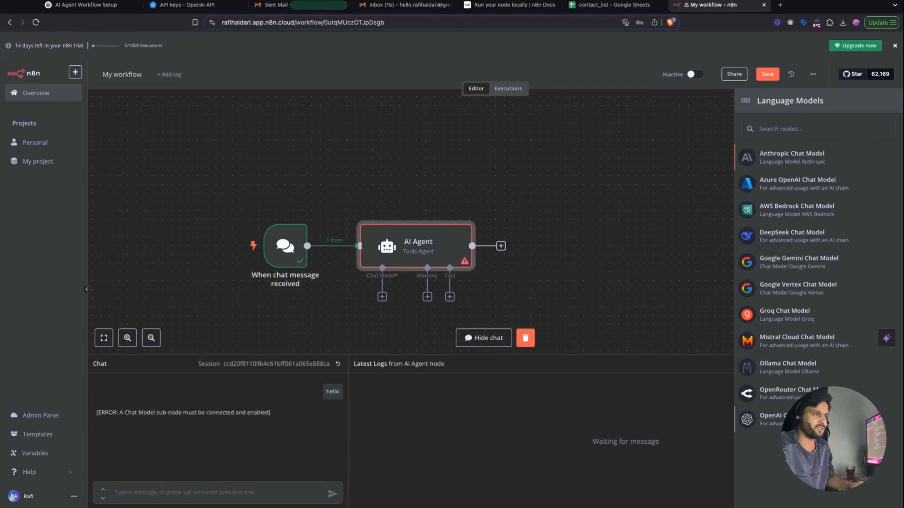
{"action": "left_click", "coordinate": [797, 419]}
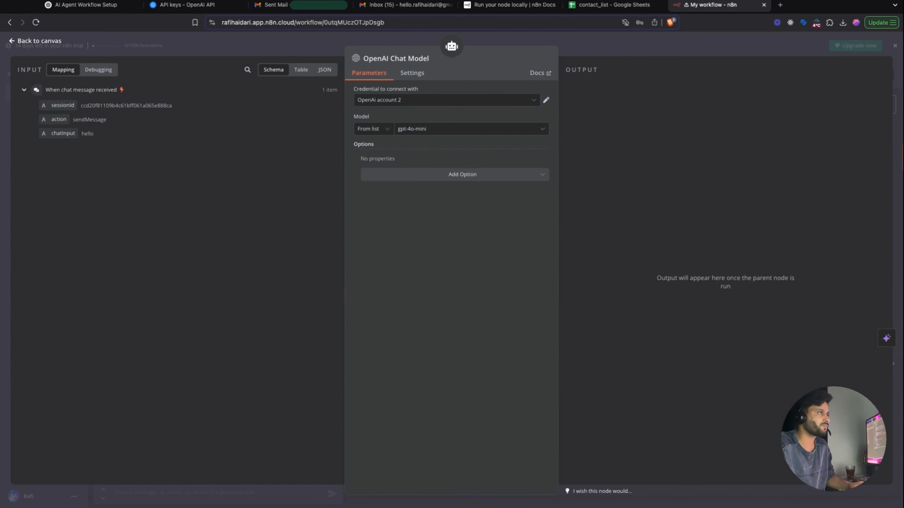
{"action": "left_click", "coordinate": [447, 100]}
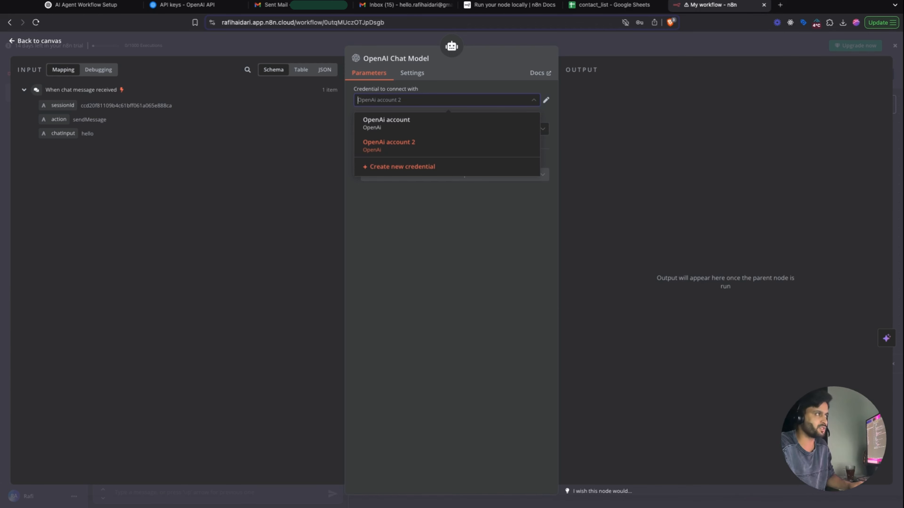
{"action": "left_click", "coordinate": [402, 166]}
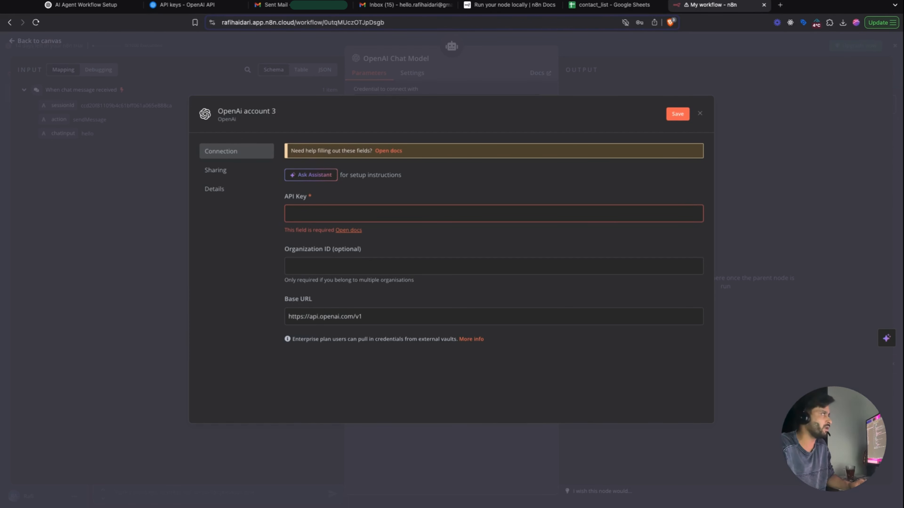
- Start a new OpenAI secret key named 'n8n test key'
{"action": "left_click", "coordinate": [187, 5]}
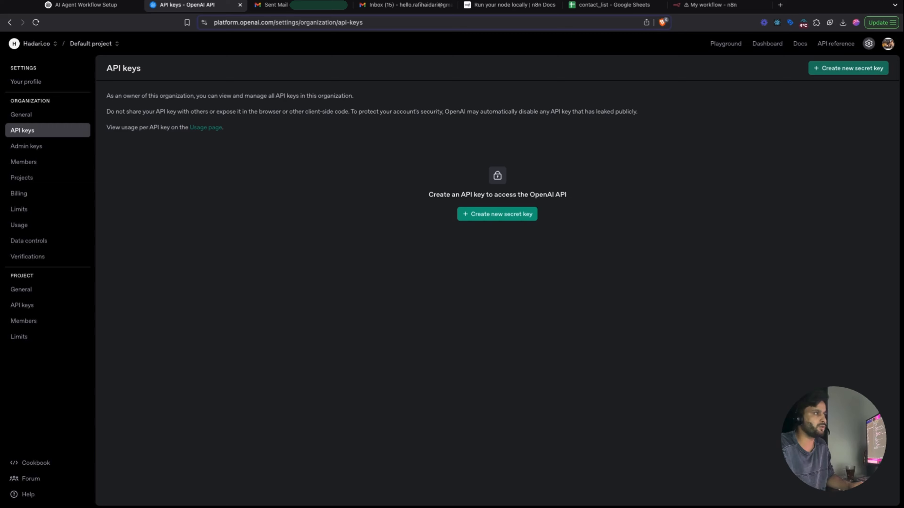
{"action": "left_click", "coordinate": [497, 214]}
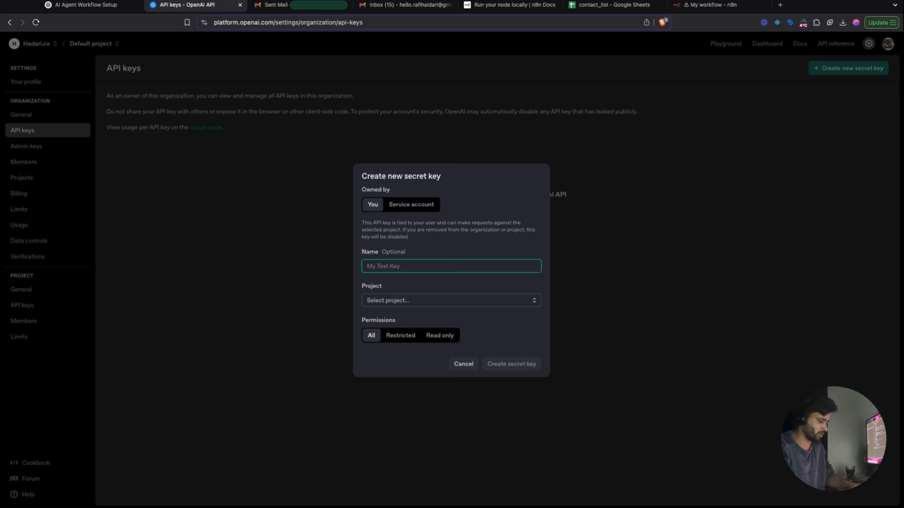
{"action": "type", "text": "n8n key"}
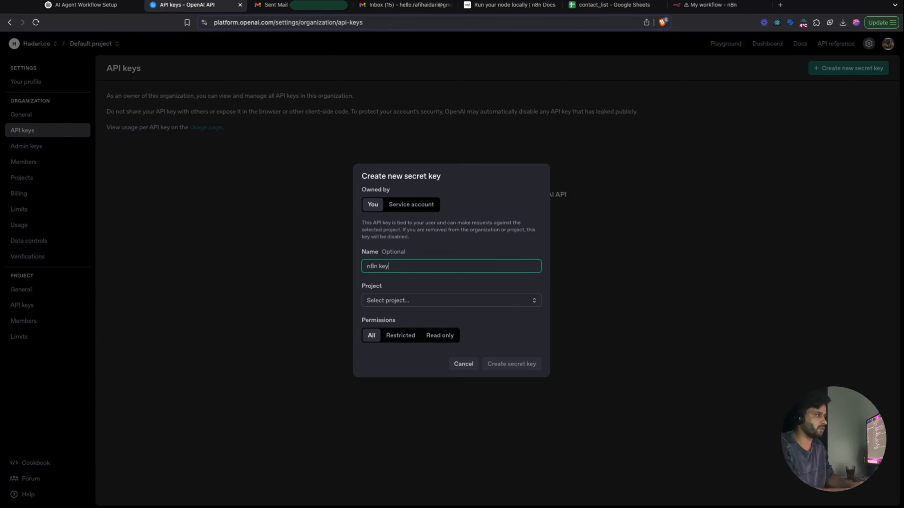
{"action": "key", "text": "BackSpace"}
{"action": "key", "text": "BackSpace"}
{"action": "type", "text": "test"}
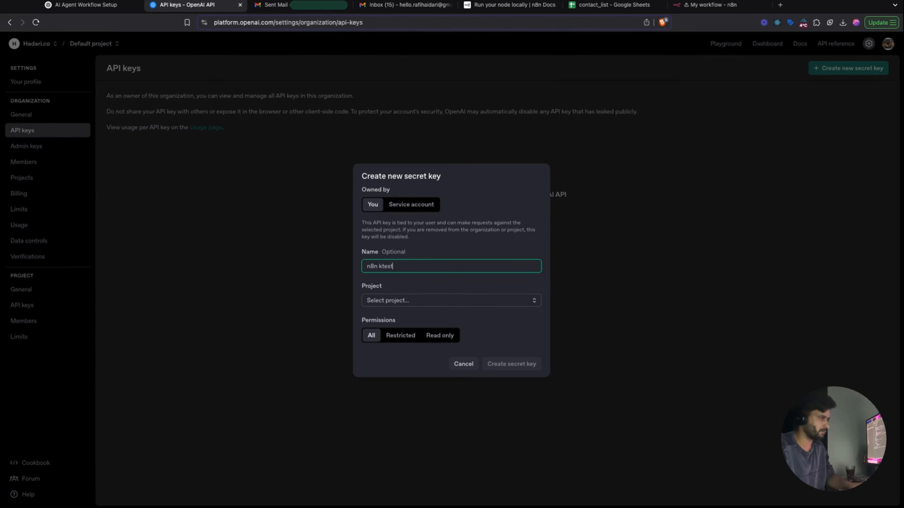
{"action": "key", "text": "BackSpace"}
{"action": "key", "text": "BackSpace"}
{"action": "key", "text": "BackSpace"}
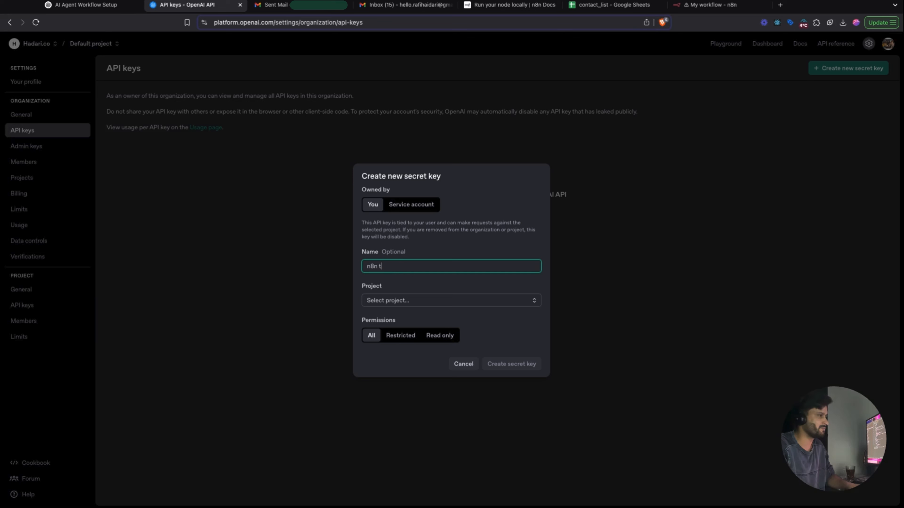
{"action": "type", "text": "test key"}
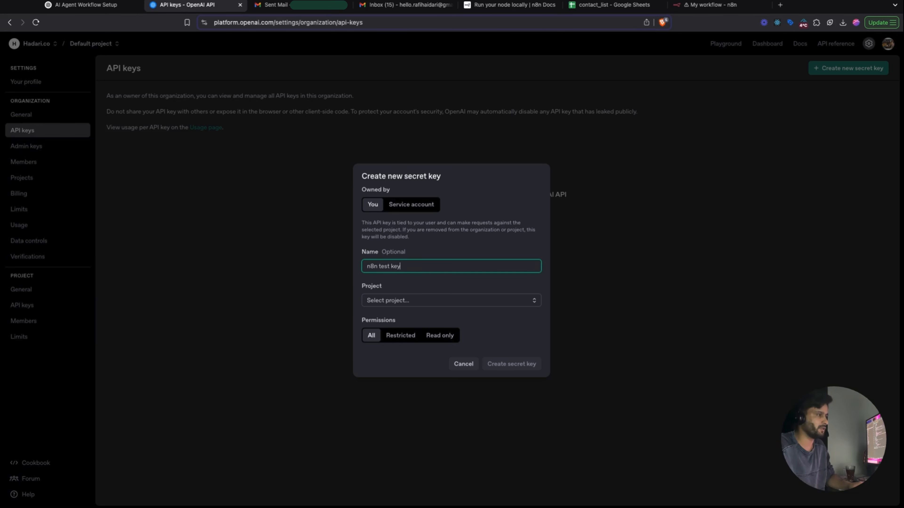
- Assign the key to the Default project, generate it, and copy it
{"action": "left_click", "coordinate": [451, 301]}
{"action": "left_click", "coordinate": [451, 317]}
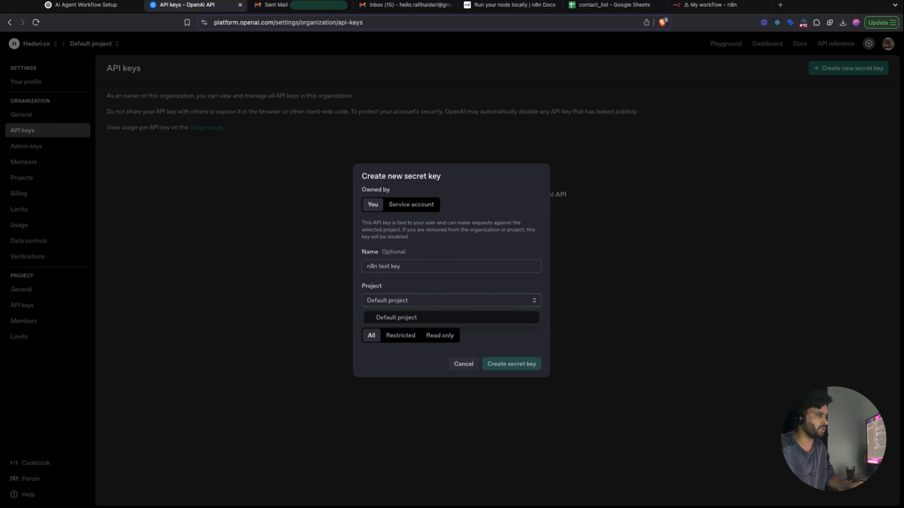
{"action": "left_click", "coordinate": [511, 363]}
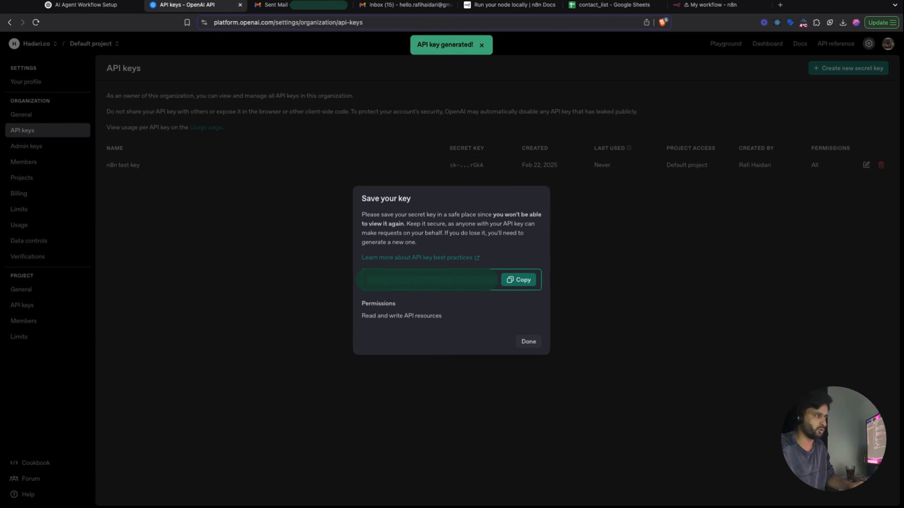
{"action": "left_click", "coordinate": [519, 280]}
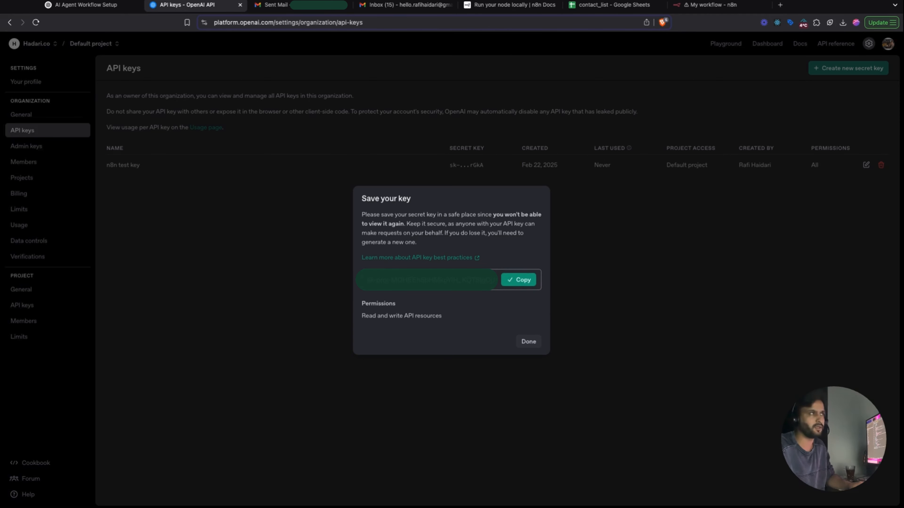
{"action": "left_click", "coordinate": [712, 5]}
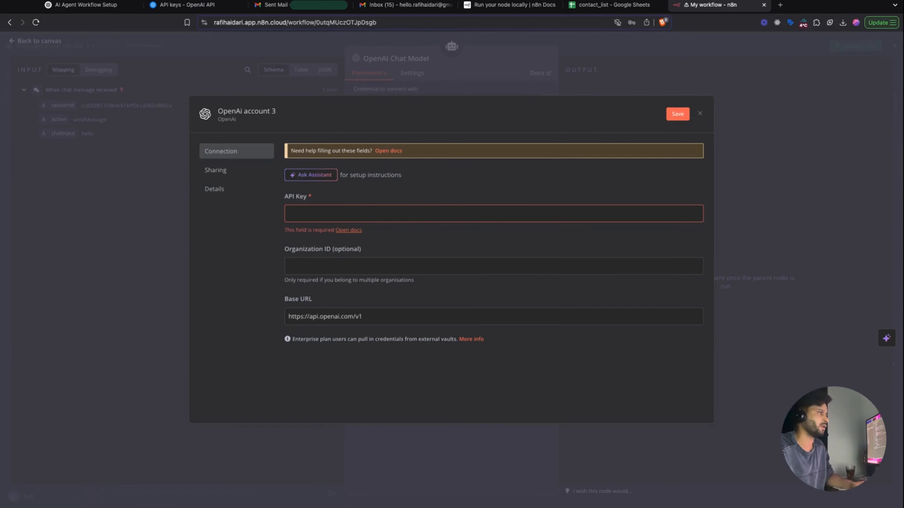
- Paste the secret key into OpenAi account 3, save the credential, and dismiss OpenAI's key notice
{"action": "left_click", "coordinate": [494, 213]}
{"action": "key", "text": "super+v"}
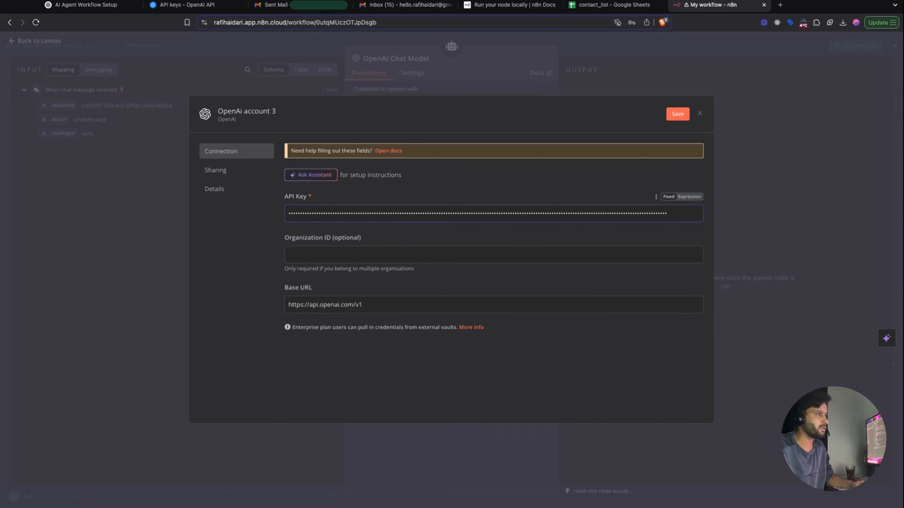
{"action": "left_click", "coordinate": [678, 114]}
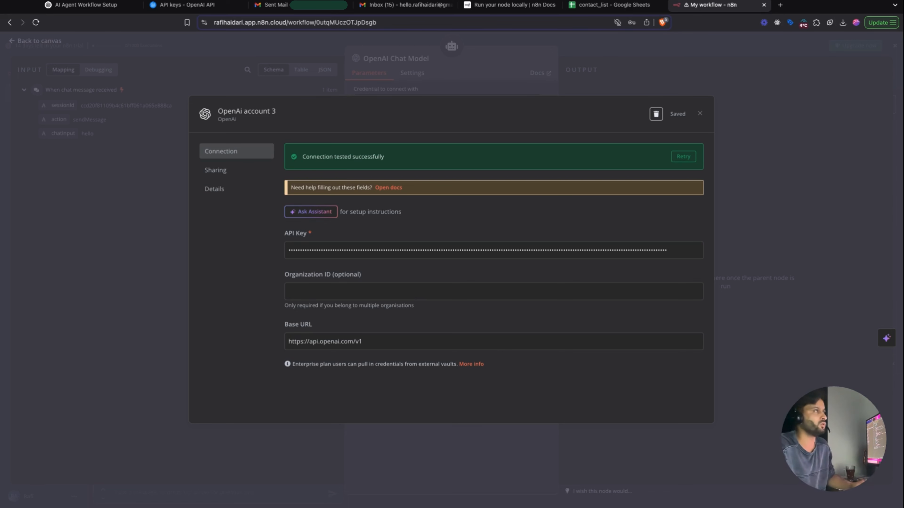
{"action": "key", "text": "super+2"}
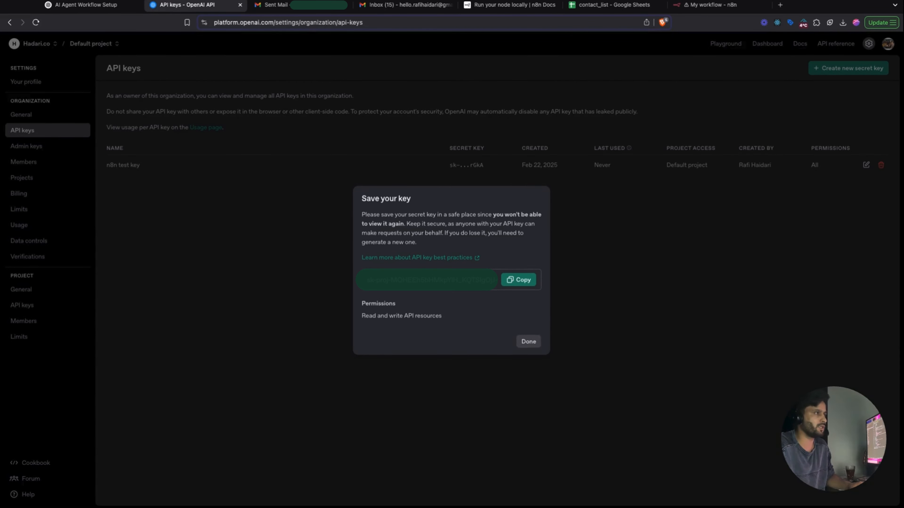
{"action": "left_click", "coordinate": [529, 341]}
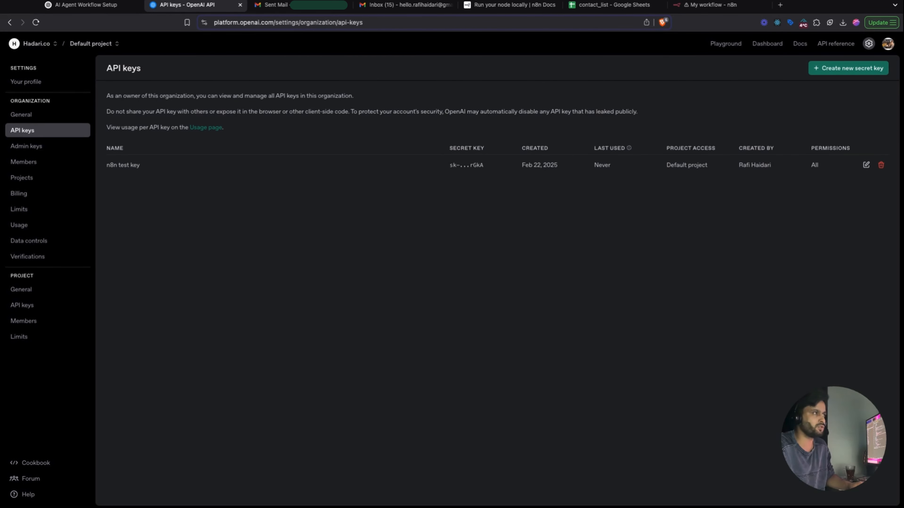
{"action": "key", "text": "super+7"}
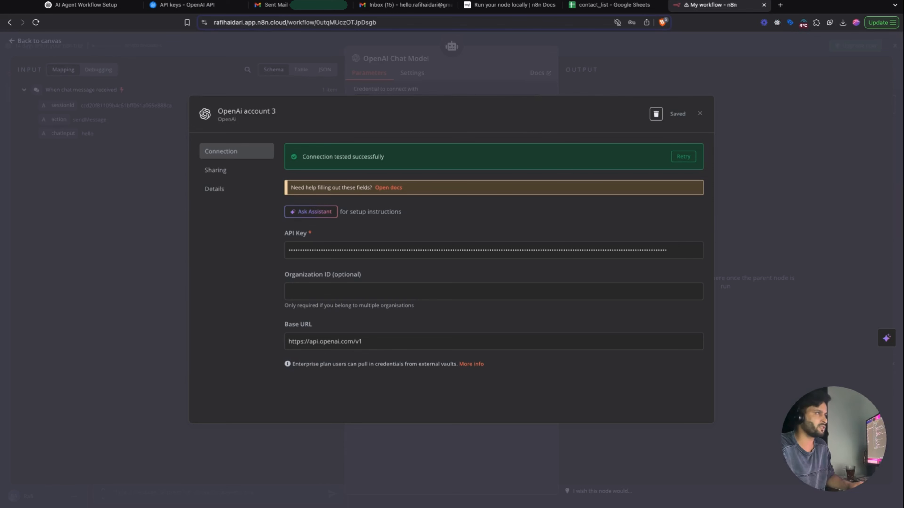
{"action": "left_click", "coordinate": [700, 113]}
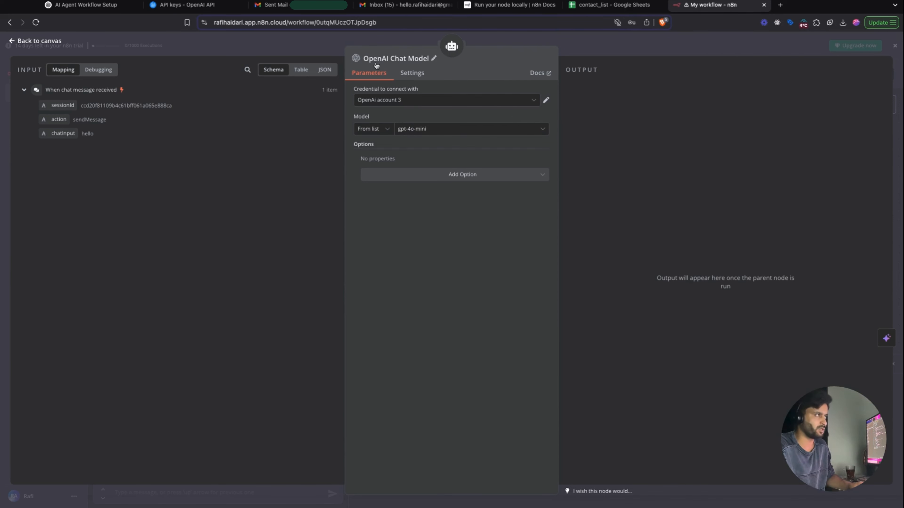
- Browse the model list, keep gpt-4o-mini, and return to the canvas
{"action": "left_click", "coordinate": [421, 130]}
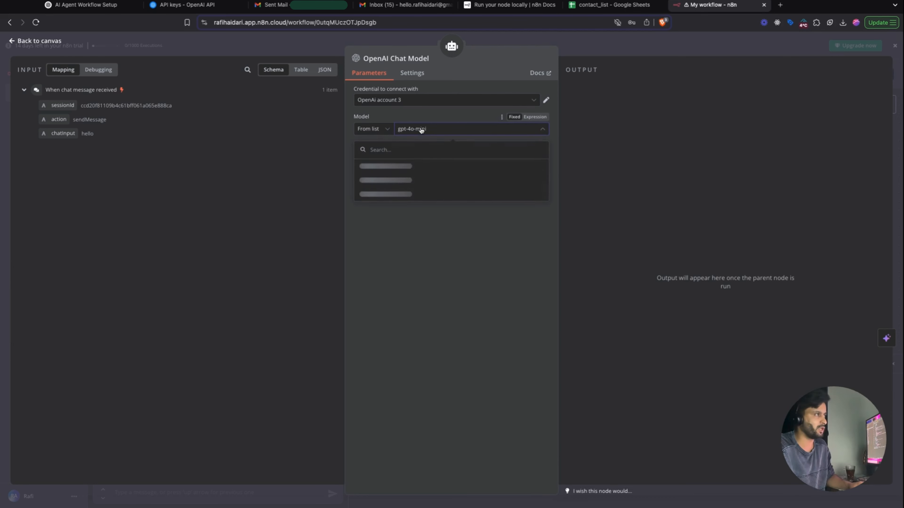
{"action": "scroll", "coordinate": [420, 225], "scroll_direction": "down", "scroll_amount": 5}
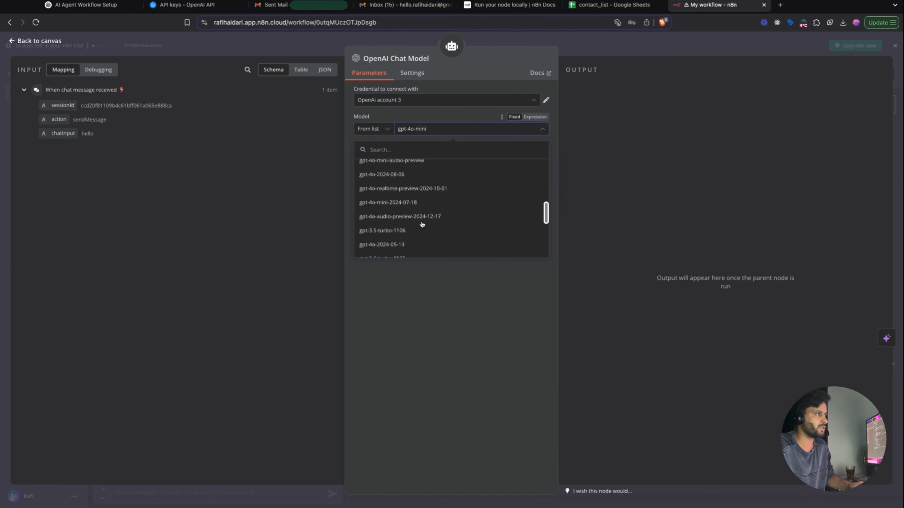
{"action": "scroll", "coordinate": [422, 225], "scroll_direction": "down", "scroll_amount": 3}
{"action": "scroll", "coordinate": [437, 205], "scroll_direction": "up", "scroll_amount": 5}
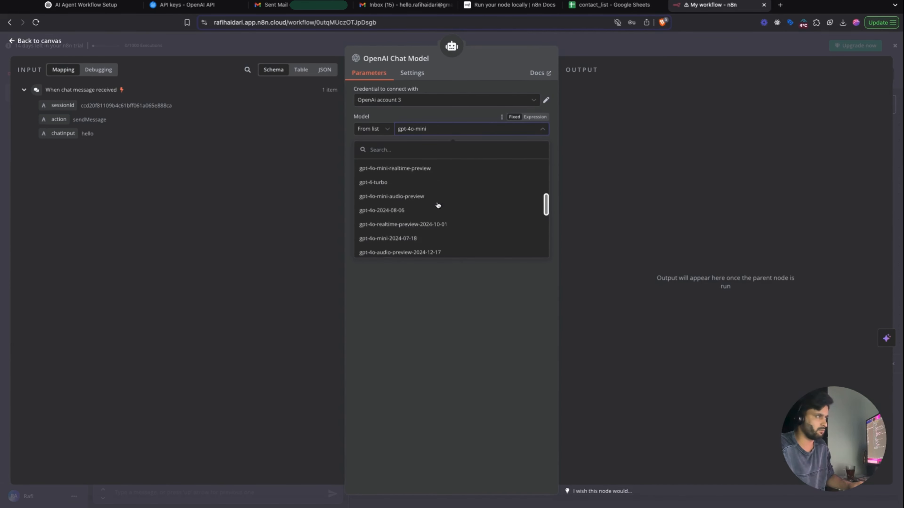
{"action": "scroll", "coordinate": [438, 205], "scroll_direction": "up", "scroll_amount": 6}
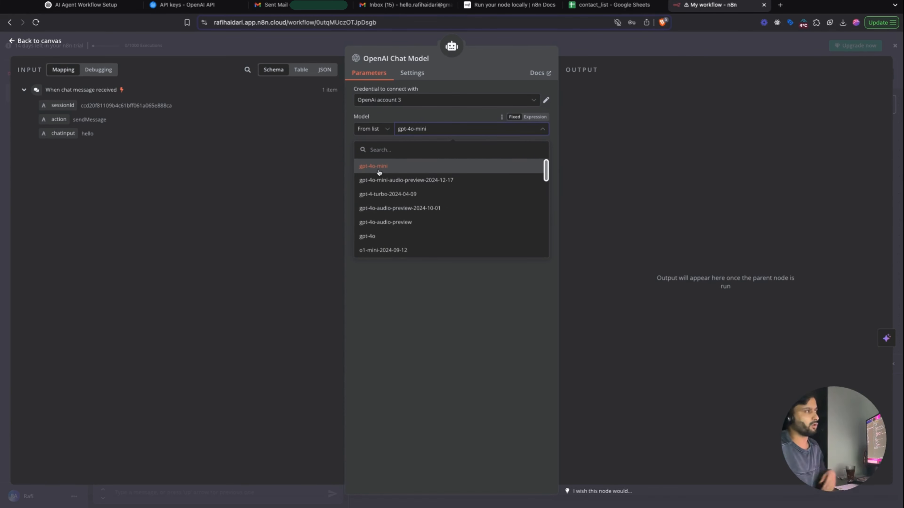
{"action": "left_click", "coordinate": [428, 291]}
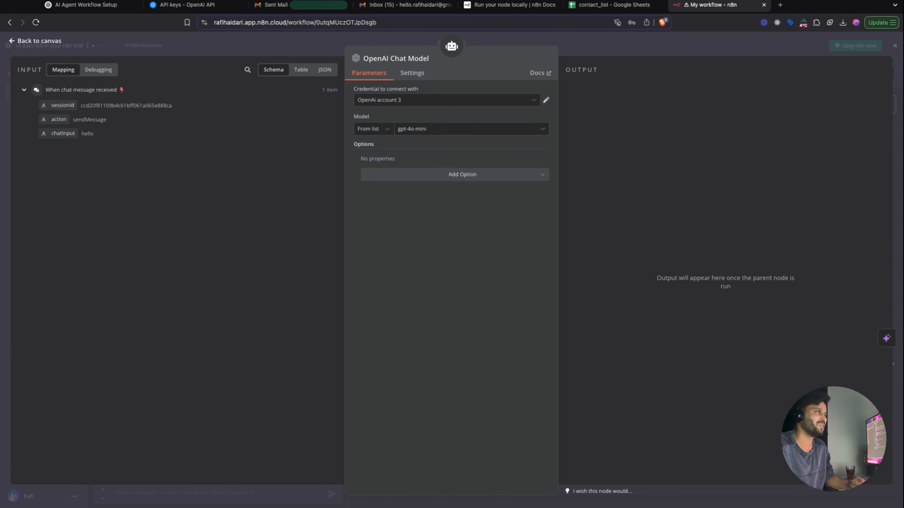
{"action": "left_click", "coordinate": [528, 41]}
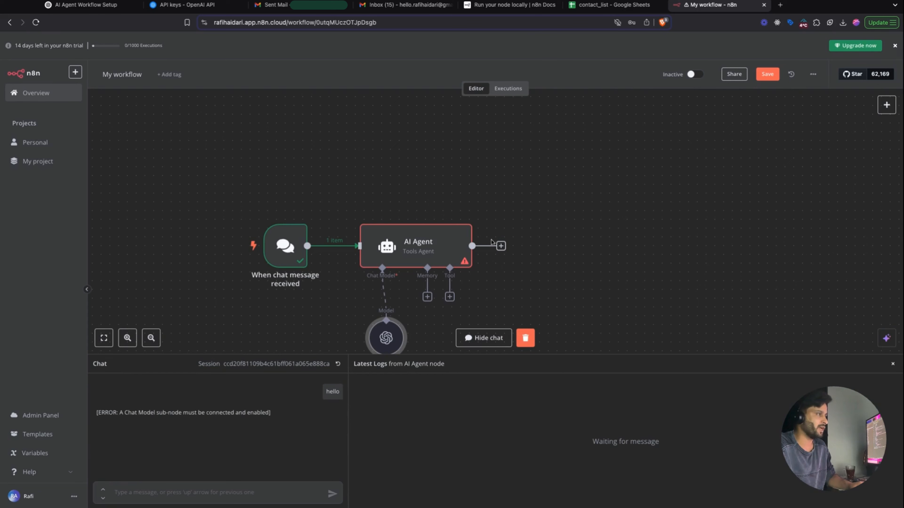
- Rearrange the chat trigger, AI Agent and OpenAI Chat Model nodes into a tidy layout
{"action": "left_click_drag", "start_coordinate": [572, 201], "coordinate": [355, 307]}
{"action": "left_click_drag", "start_coordinate": [392, 267], "coordinate": [392, 223]}
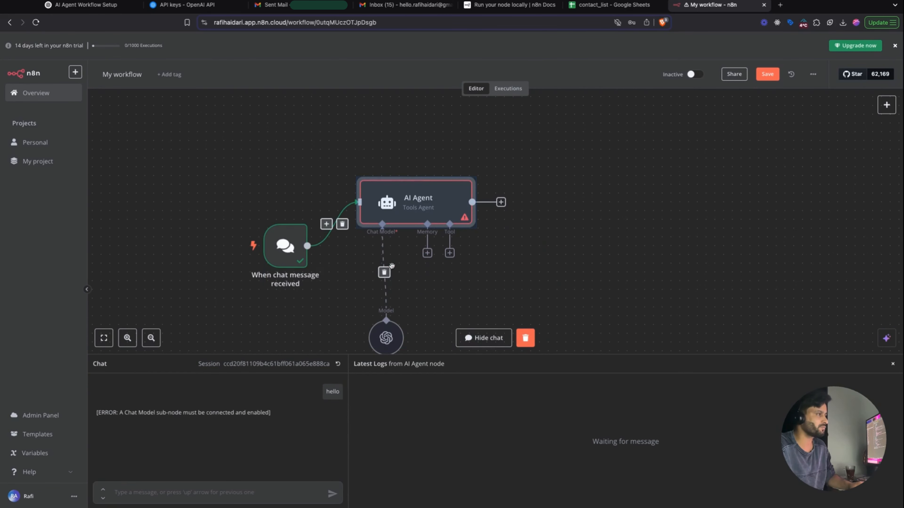
{"action": "left_click_drag", "start_coordinate": [392, 334], "coordinate": [383, 281]}
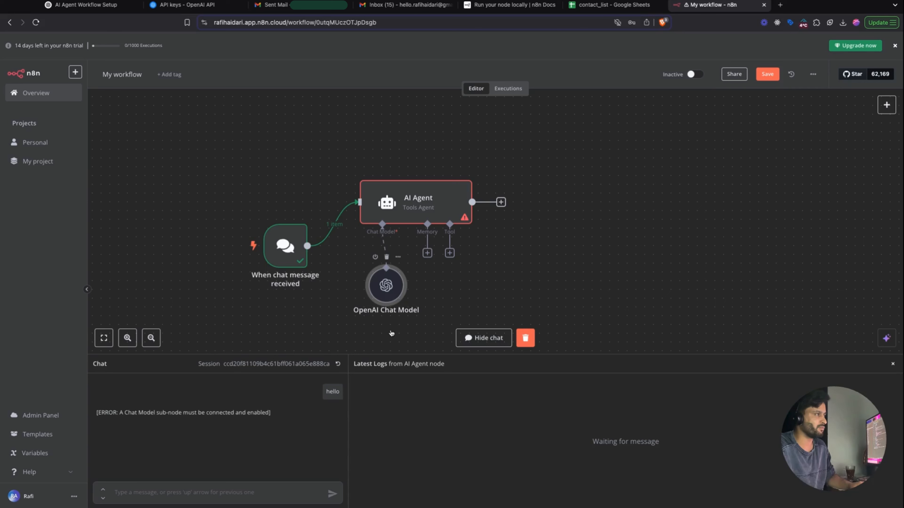
{"action": "left_click_drag", "start_coordinate": [294, 285], "coordinate": [294, 249]}
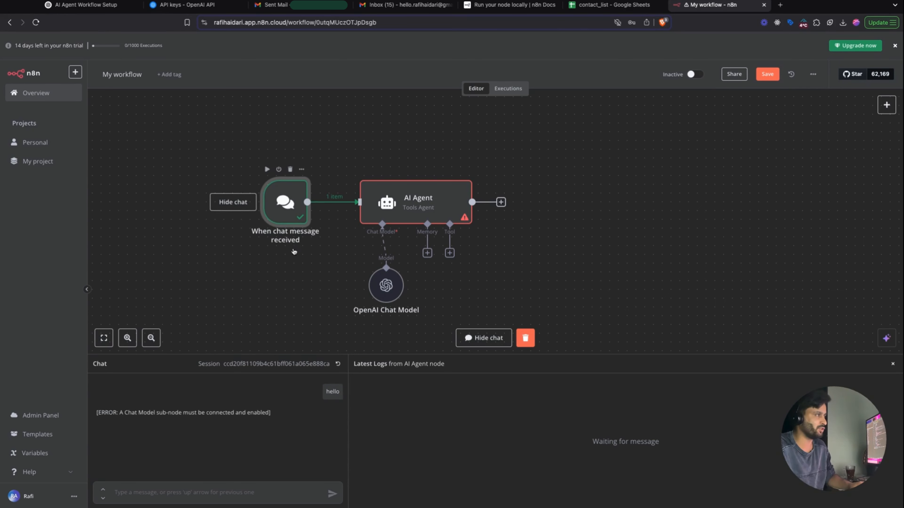
{"action": "left_click_drag", "start_coordinate": [390, 298], "coordinate": [390, 296]}
- Send 'Hello' to the agent in the test chat and select its reply
{"action": "left_click", "coordinate": [223, 496]}
{"action": "type", "text": "H"}
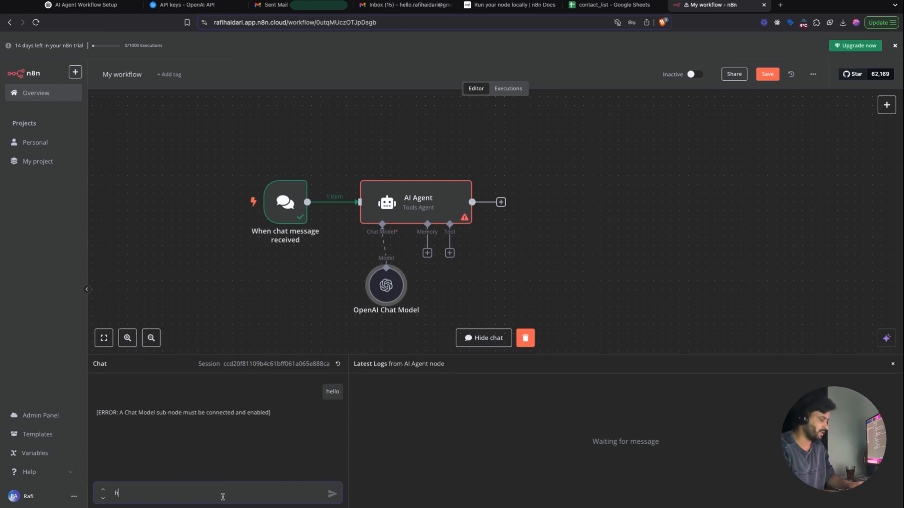
{"action": "type", "text": "ello"}
{"action": "key", "text": "Return"}
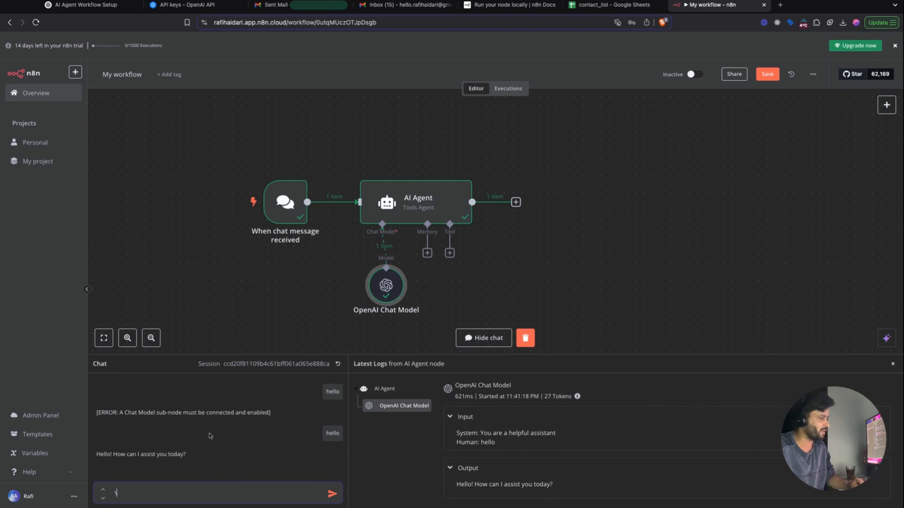
{"action": "triple_click", "coordinate": [186, 458]}
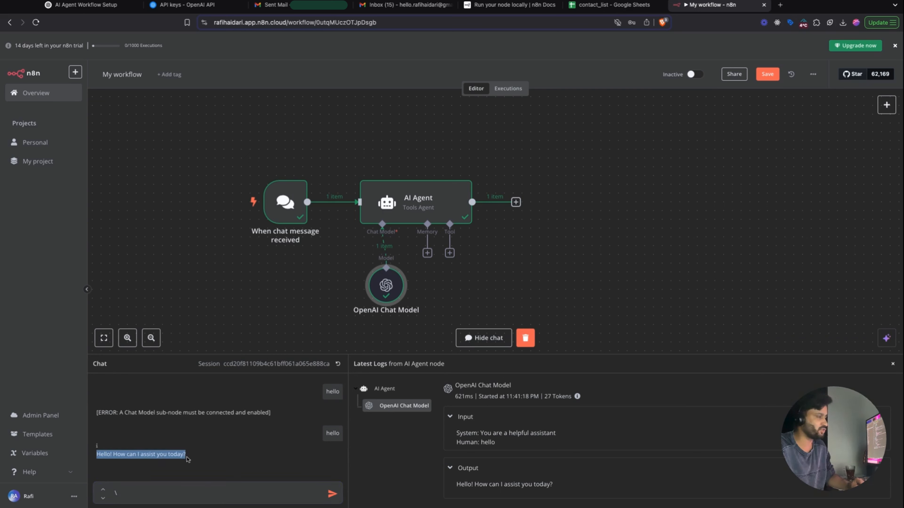
- Ask the agent 'I need to know what is n8n?' and scroll through its answer
{"action": "left_click", "coordinate": [152, 495]}
{"action": "key", "text": "BackSpace"}
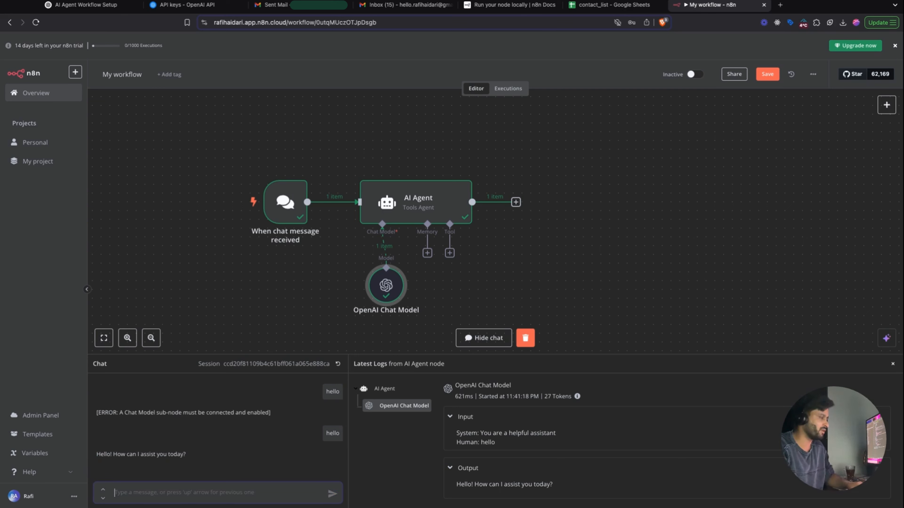
{"action": "type", "text": "I ne"}
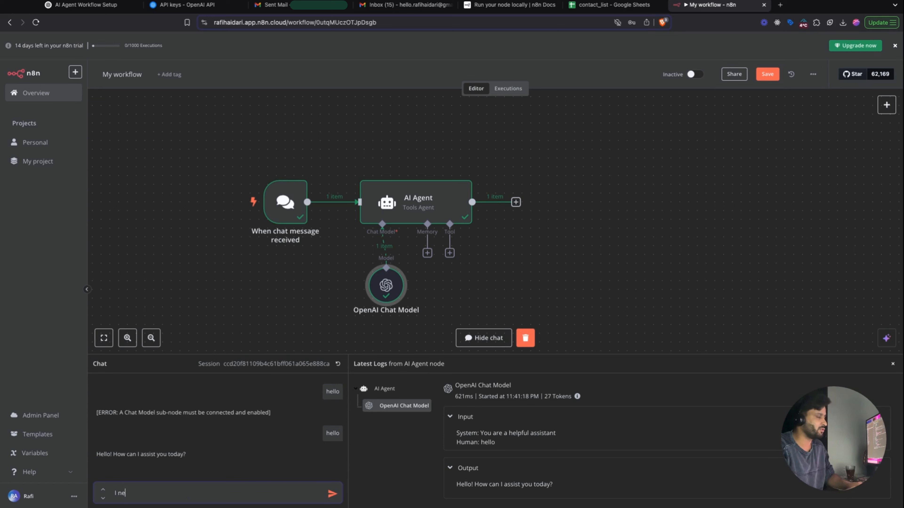
{"action": "type", "text": "ed to know what is"}
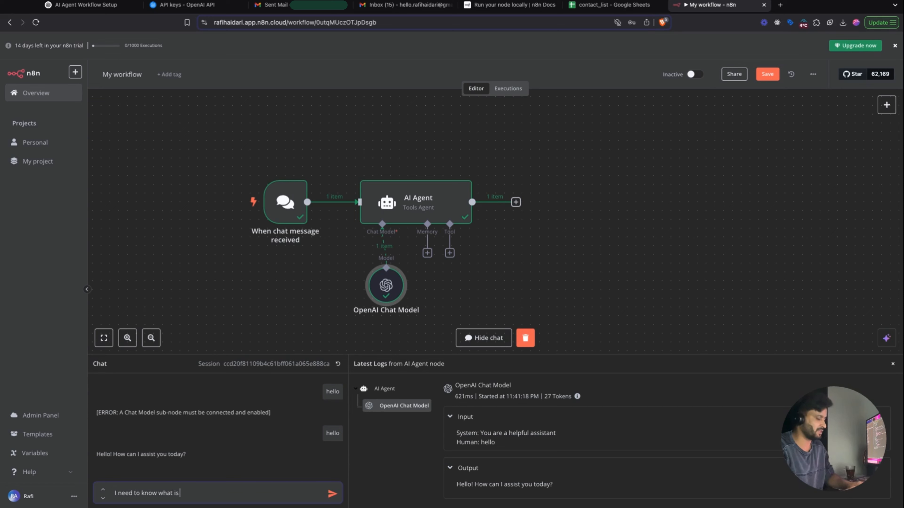
{"action": "type", "text": " n8n?"}
{"action": "key", "text": "Return"}
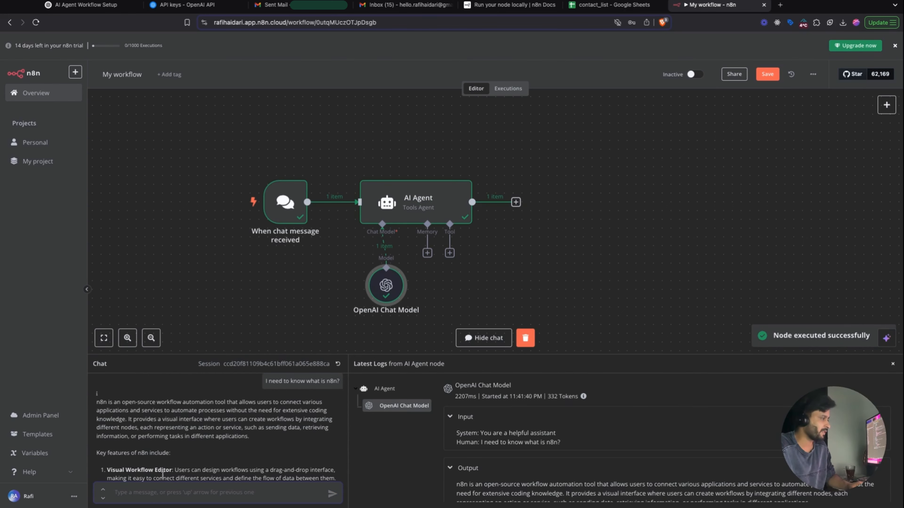
{"action": "scroll", "coordinate": [162, 475], "scroll_direction": "down", "scroll_amount": 5}
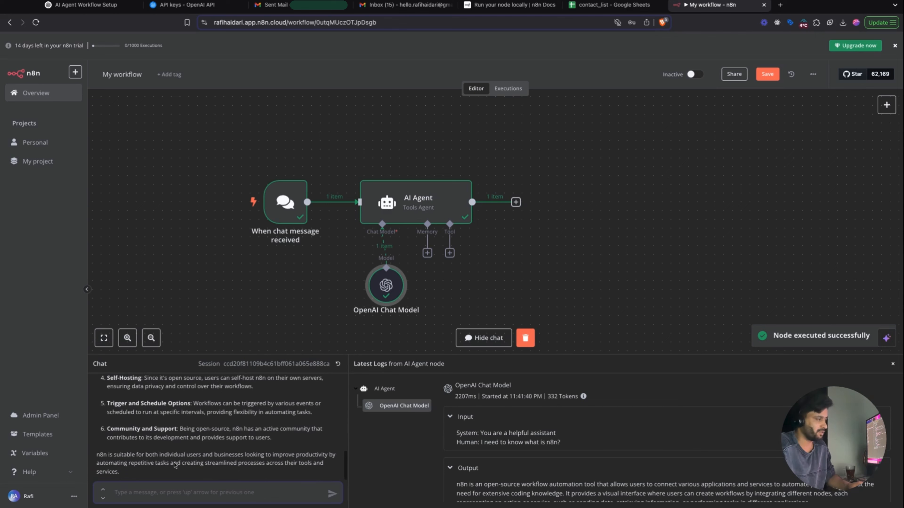
{"action": "scroll", "coordinate": [174, 465], "scroll_direction": "up", "scroll_amount": 10}
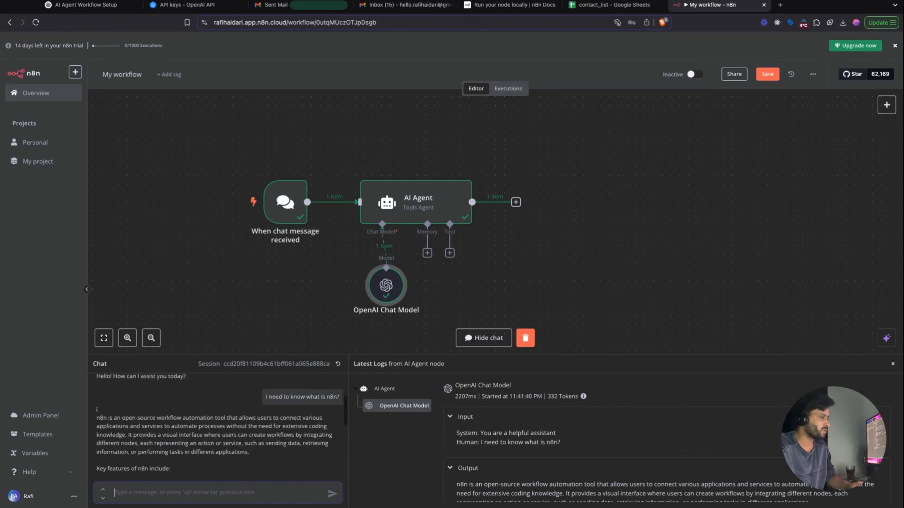
{"action": "scroll", "coordinate": [216, 422], "scroll_direction": "down", "scroll_amount": 10}
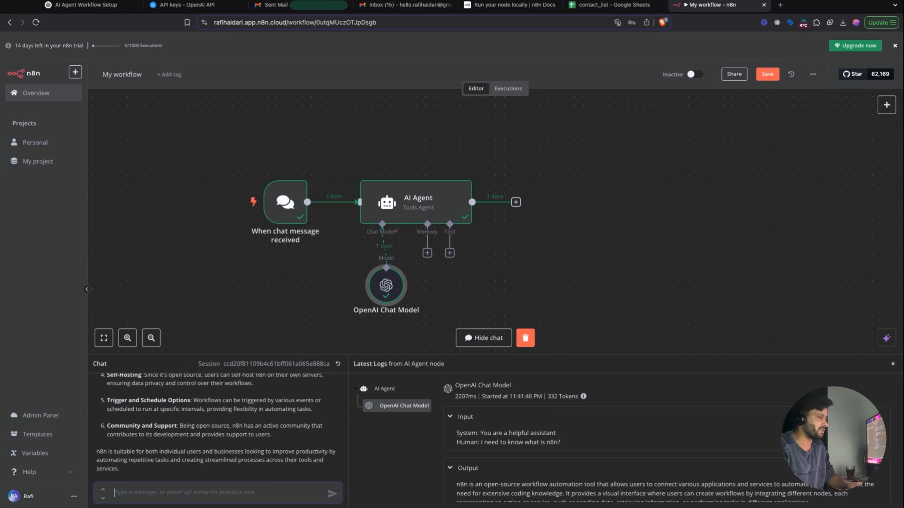
- Introduce yourself by name as a developer, ask 'who am I?', then highlight the introduction
{"action": "type", "text": "a"}
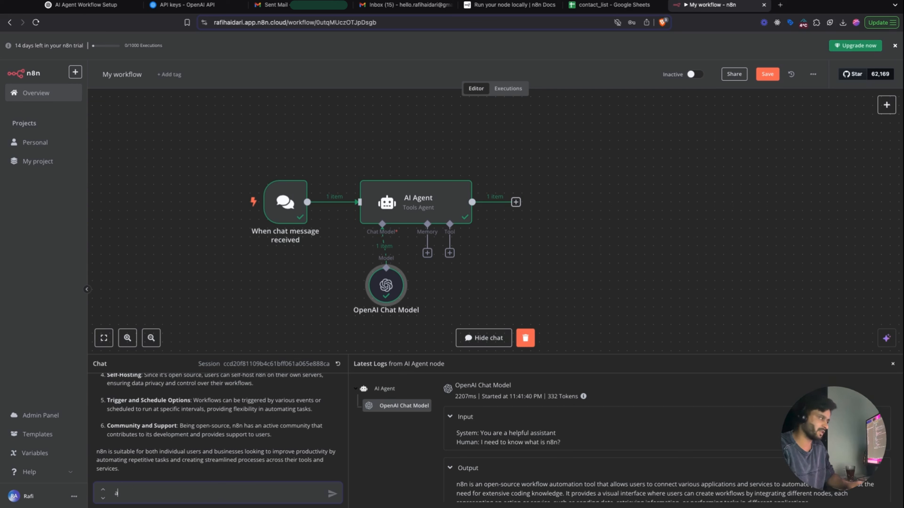
{"action": "type", "text": "s your reference "}
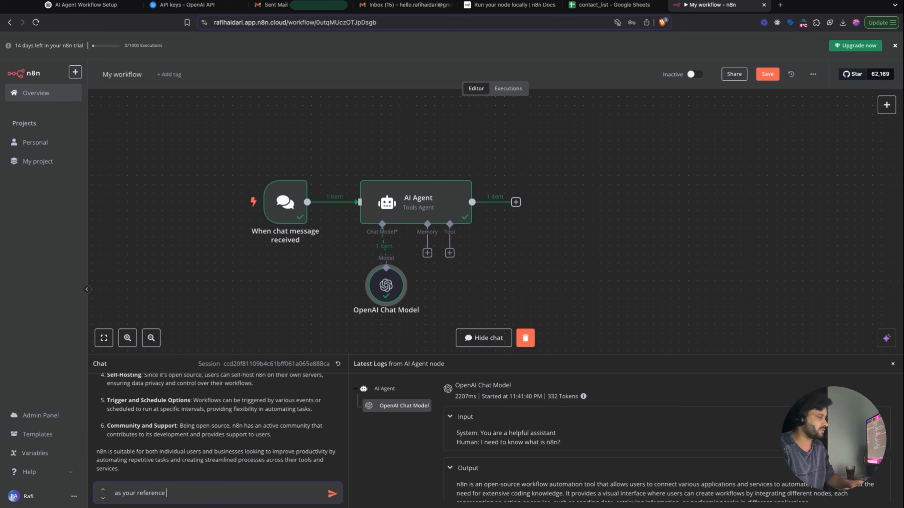
{"action": "type", "text": "my name is Rafi"}
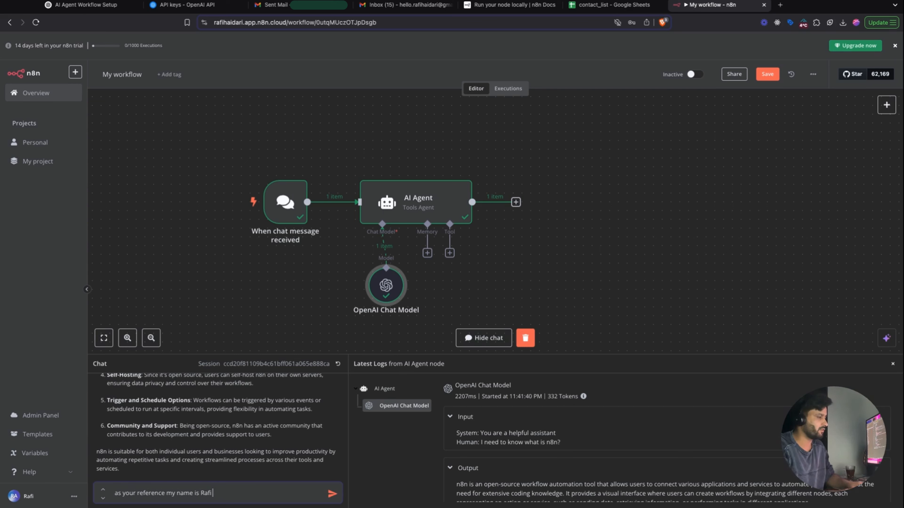
{"action": "type", "text": " and I am a developer"}
{"action": "key", "text": "Return"}
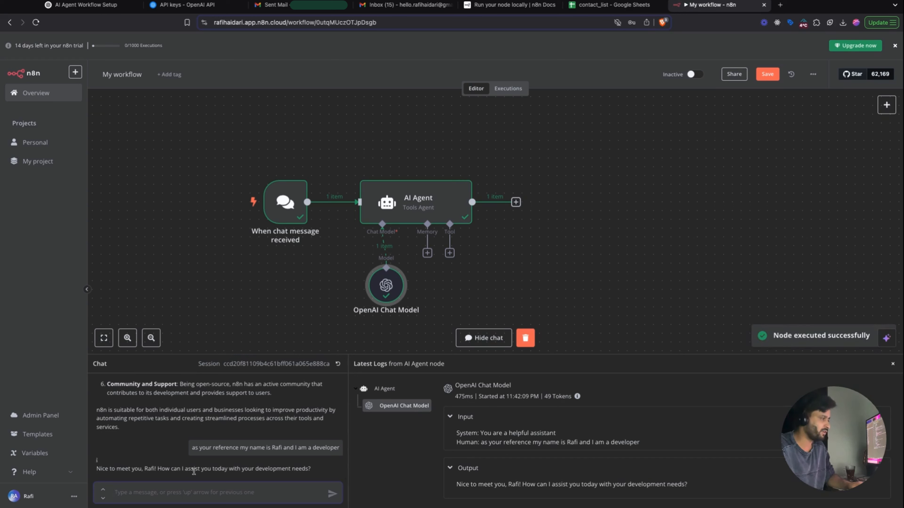
{"action": "type", "text": "who "}
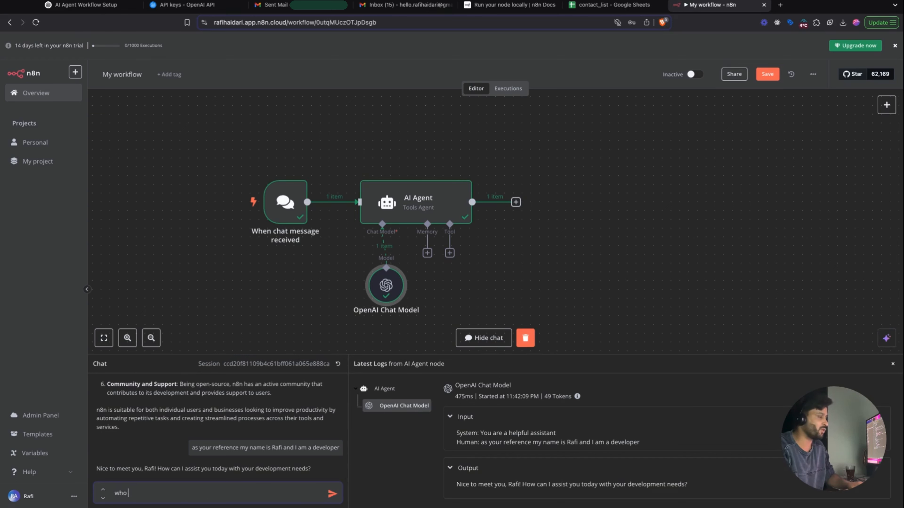
{"action": "type", "text": "am I?"}
{"action": "key", "text": "Return"}
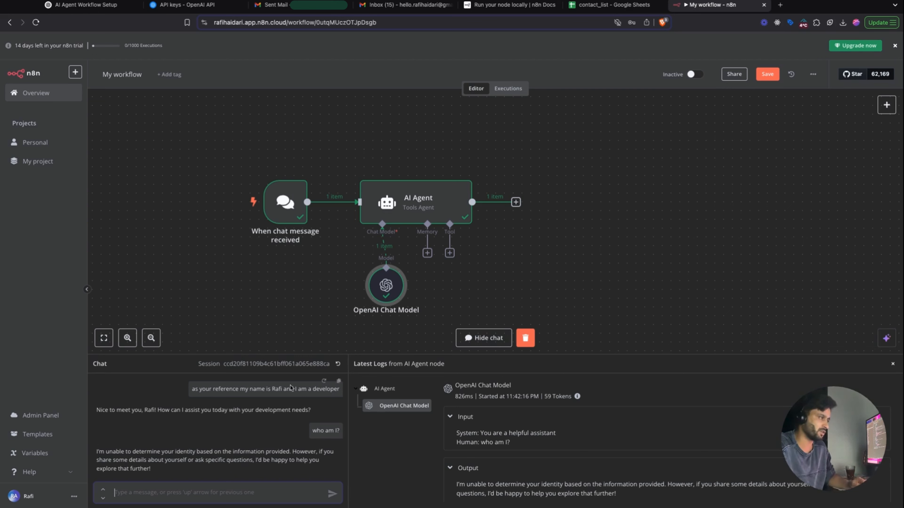
{"action": "left_click_drag", "start_coordinate": [195, 388], "coordinate": [309, 390]}
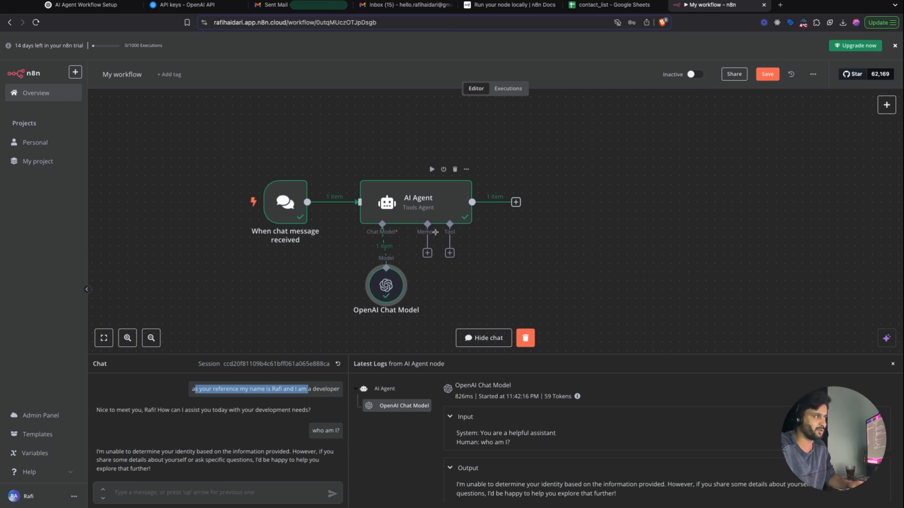
- Attach Window Buffer Memory to the AI Agent with Context Window Length 15
{"action": "left_click", "coordinate": [427, 253]}
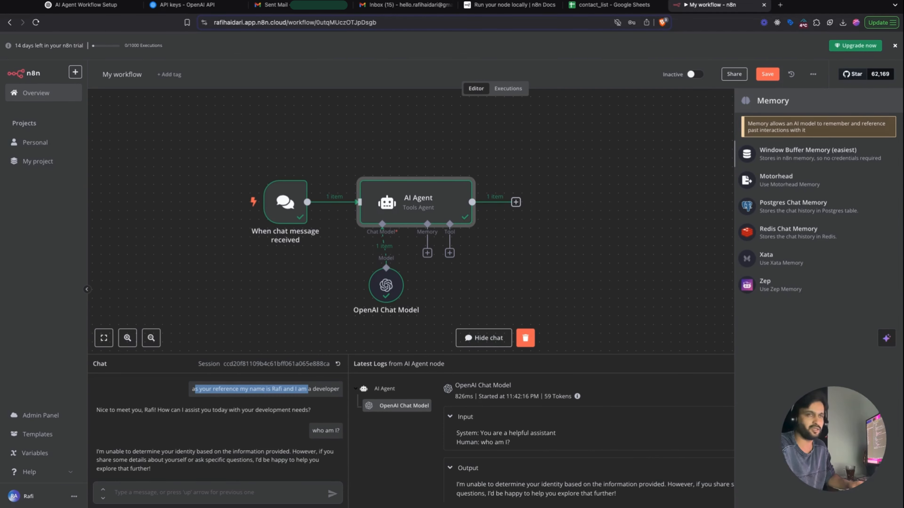
{"action": "left_click", "coordinate": [808, 152]}
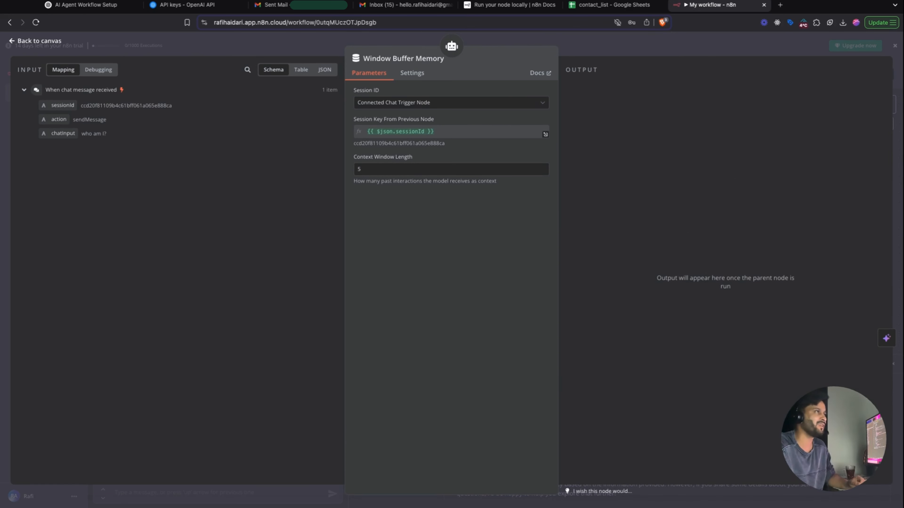
{"action": "double_click", "coordinate": [372, 170]}
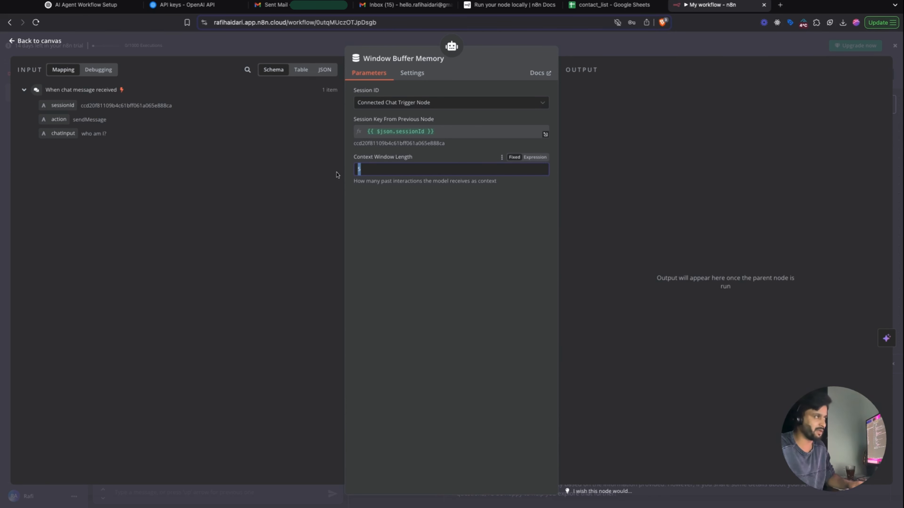
{"action": "type", "text": "15"}
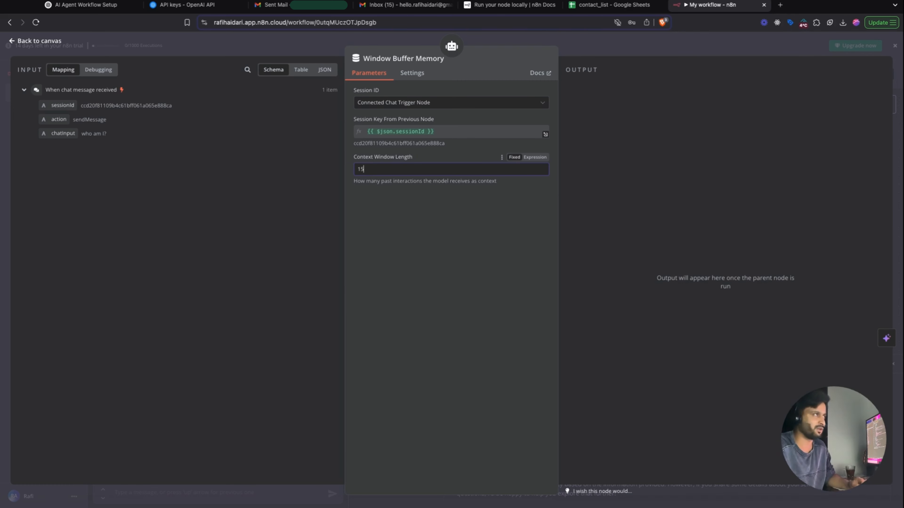
{"action": "key", "text": "Escape"}
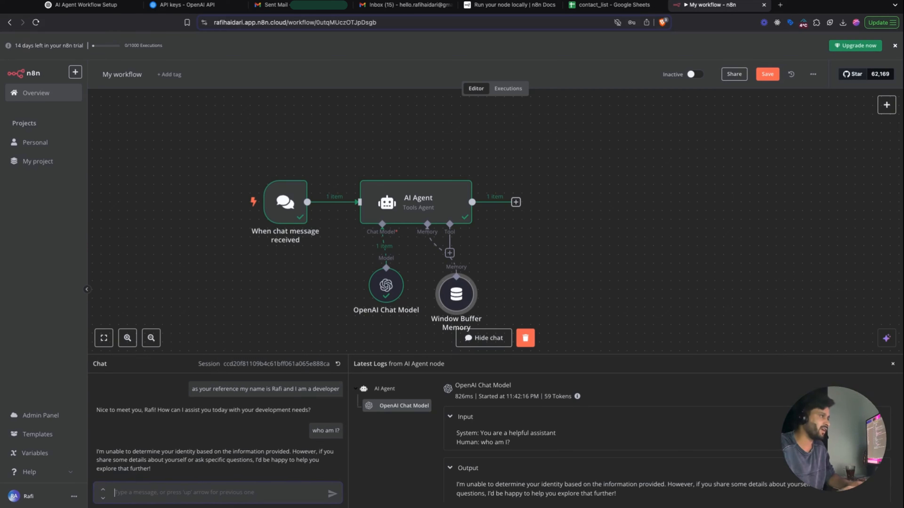
- Place the memory node under the agent's Memory input and resend the earlier introduction message
{"action": "left_click_drag", "start_coordinate": [456, 303], "coordinate": [429, 302]}
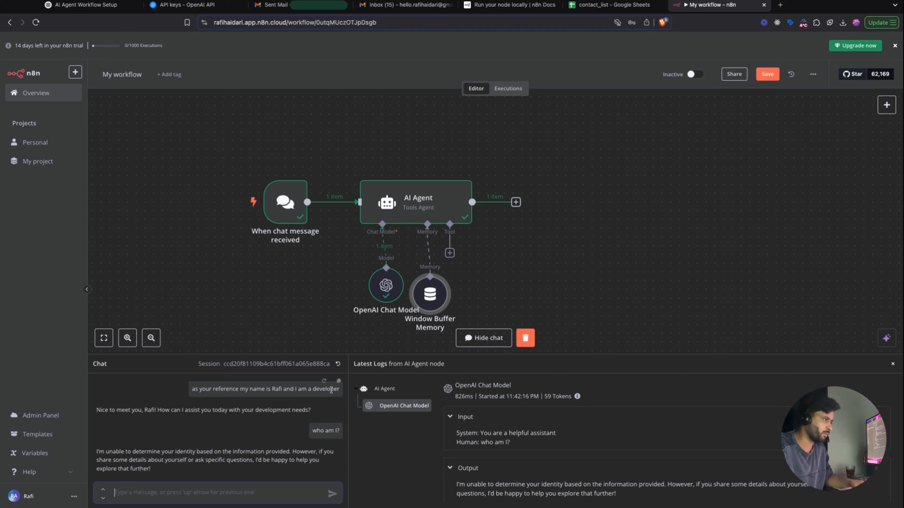
{"action": "left_click", "coordinate": [338, 381]}
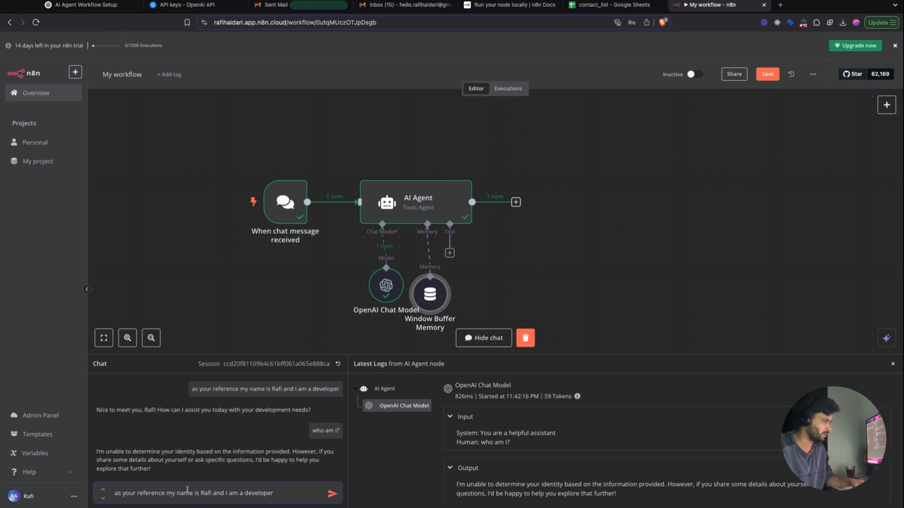
{"action": "key", "text": "Return"}
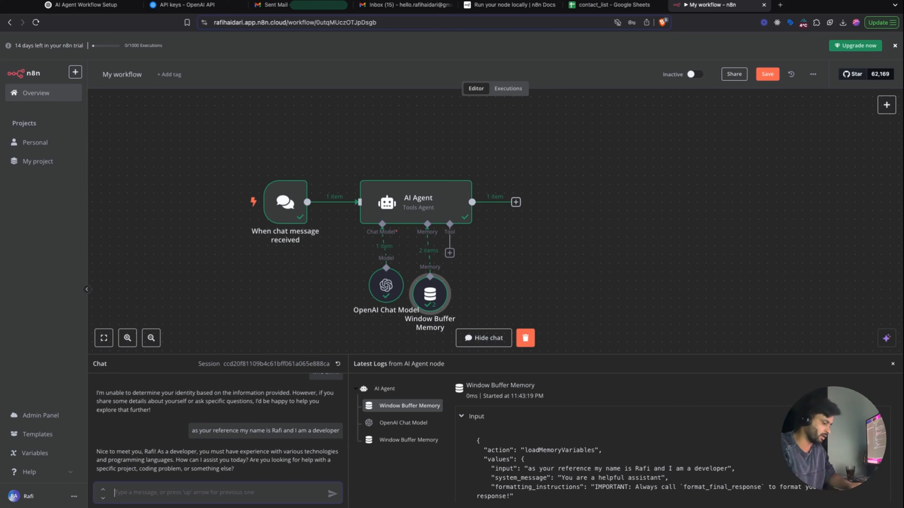
- Ask 'how can I add chat model in n8n?', read the reply, then type a Persian greeting
{"action": "type", "text": "how can I add"}
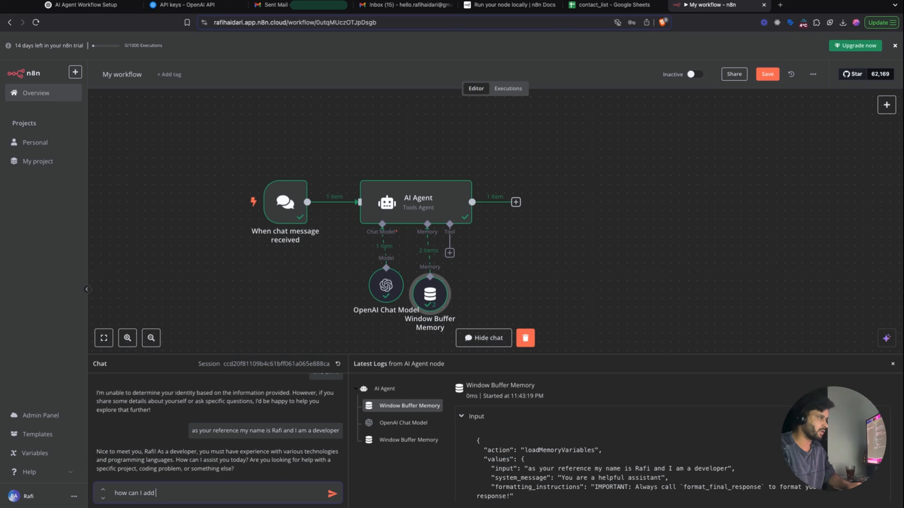
{"action": "type", "text": "chat model in"}
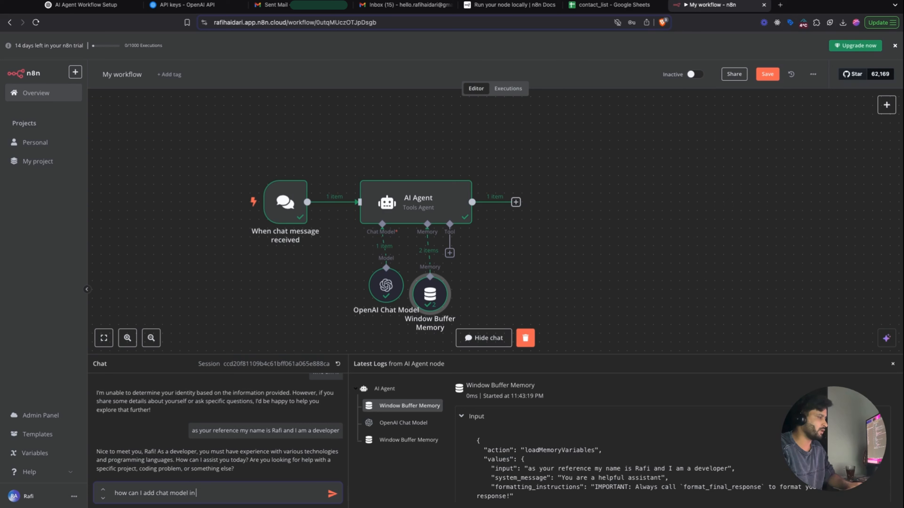
{"action": "type", "text": " n8n?"}
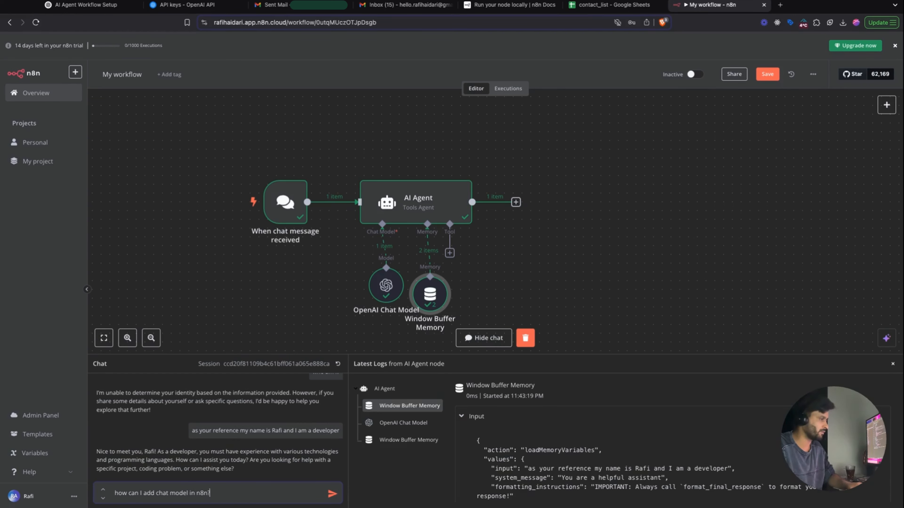
{"action": "key", "text": "Return"}
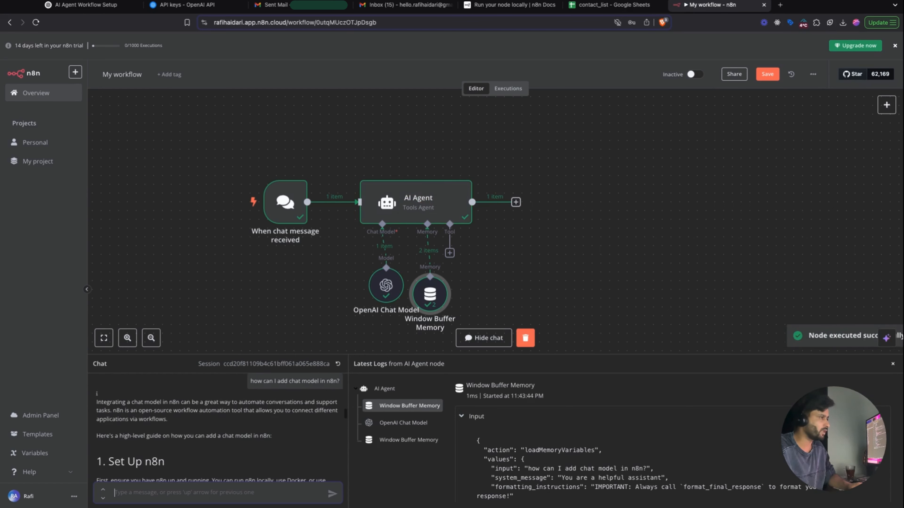
{"action": "scroll", "coordinate": [275, 469], "scroll_direction": "down", "scroll_amount": 1}
{"action": "scroll", "coordinate": [275, 470], "scroll_direction": "down", "scroll_amount": 4}
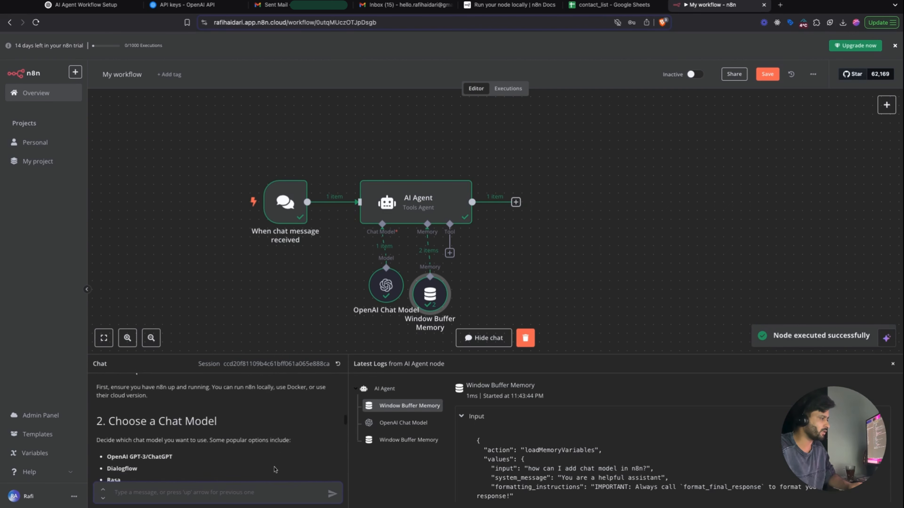
{"action": "scroll", "coordinate": [274, 470], "scroll_direction": "down", "scroll_amount": 1}
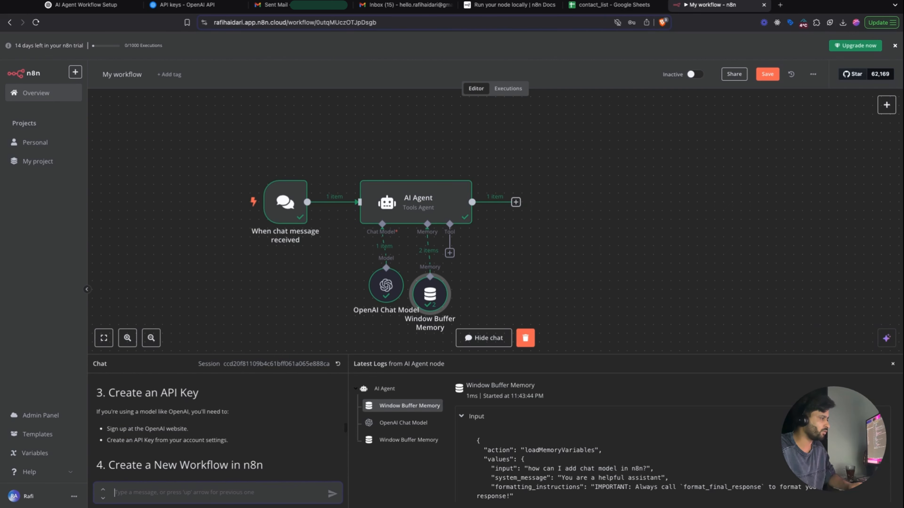
{"action": "scroll", "coordinate": [274, 469], "scroll_direction": "down", "scroll_amount": 3}
{"action": "scroll", "coordinate": [217, 427], "scroll_direction": "down", "scroll_amount": 10}
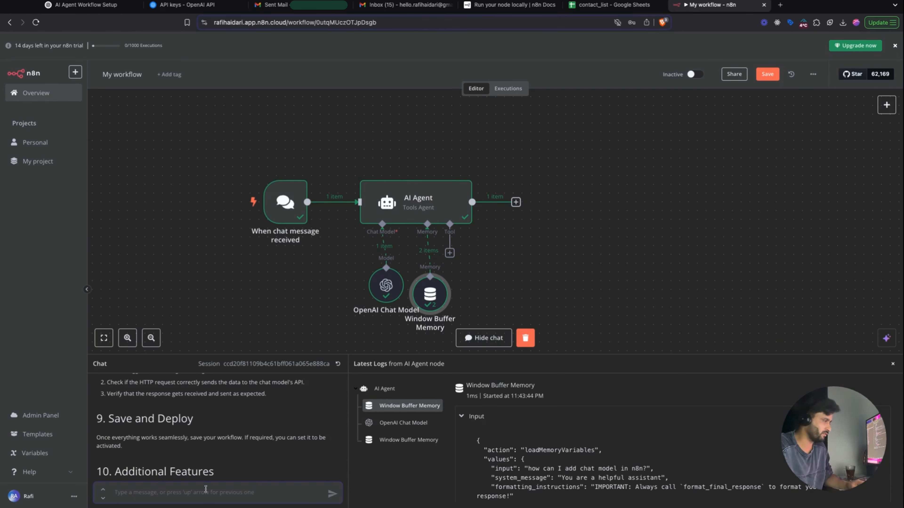
{"action": "type", "text": "w"}
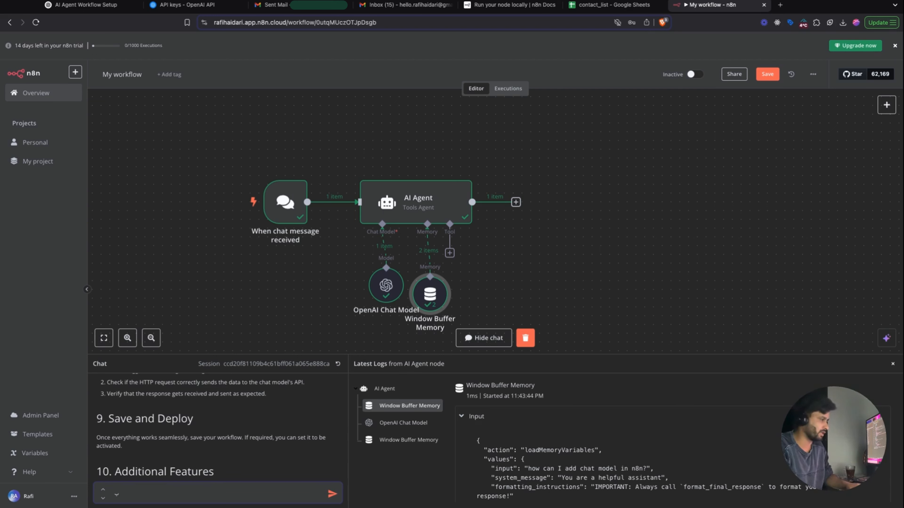
{"action": "type", "text": "لام چطوری"}
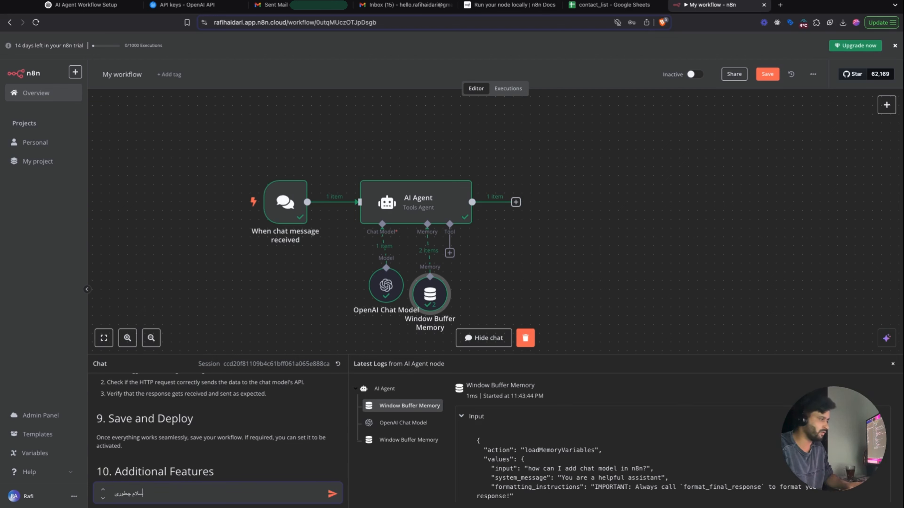
{"action": "type", "text": "؟"}
- Send the Persian greeting, ask 'who am I?' again, then nudge the memory node and undo the move
{"action": "key", "text": "Return"}
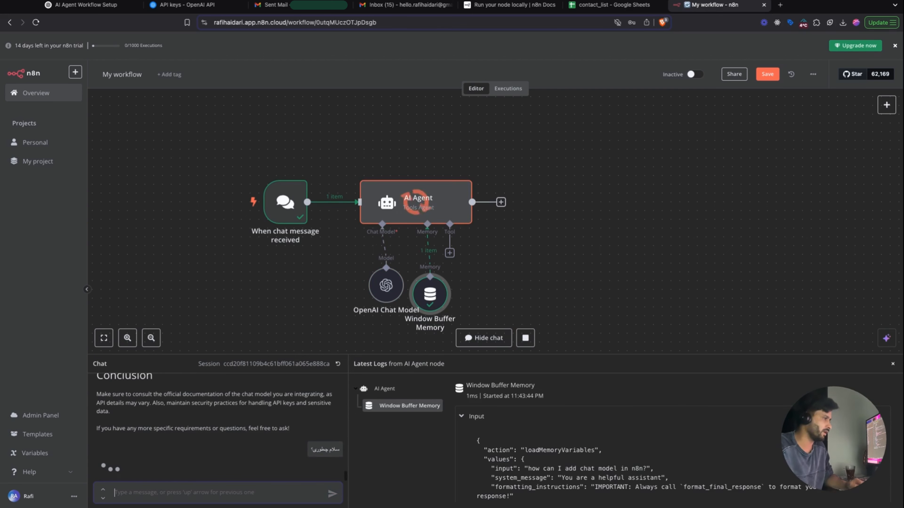
{"action": "left_click_drag", "start_coordinate": [241, 469], "coordinate": [97, 470]}
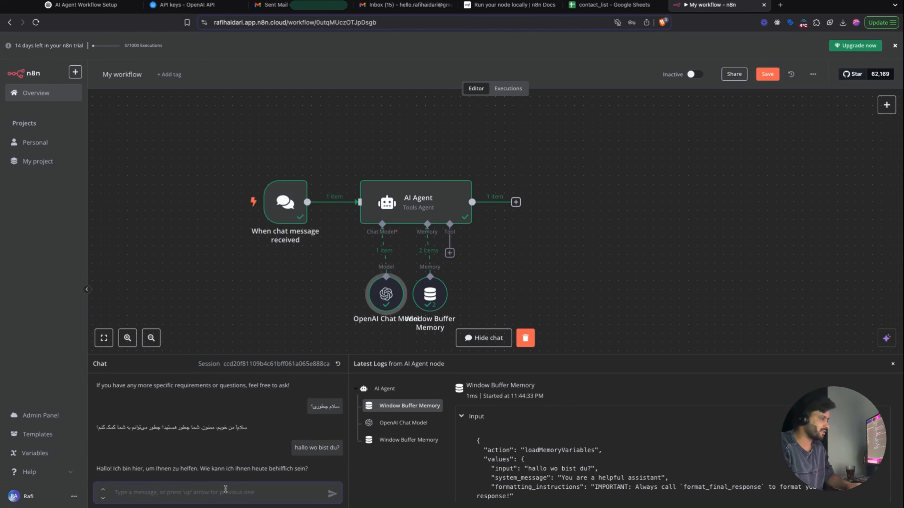
{"action": "type", "text": "who am "}
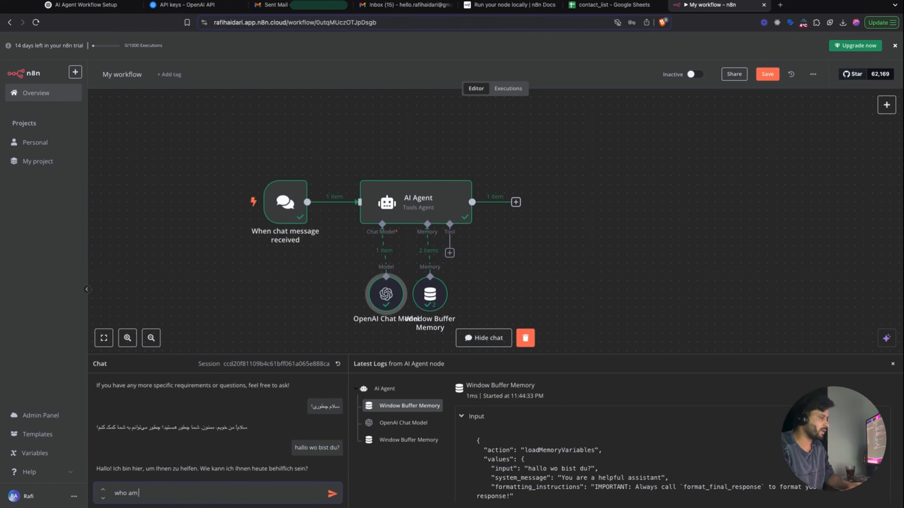
{"action": "type", "text": "I?"}
{"action": "key", "text": "Return"}
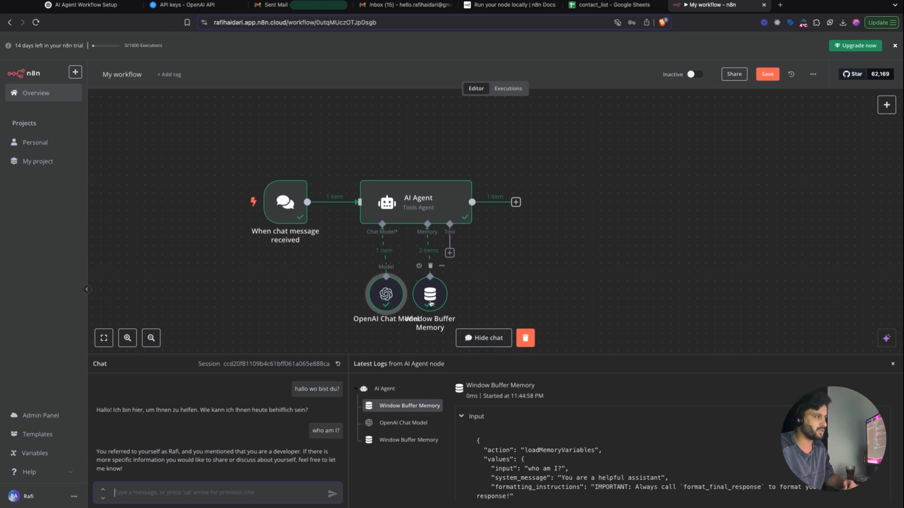
{"action": "left_click_drag", "start_coordinate": [429, 303], "coordinate": [434, 303]}
{"action": "key", "text": "ctrl+z"}
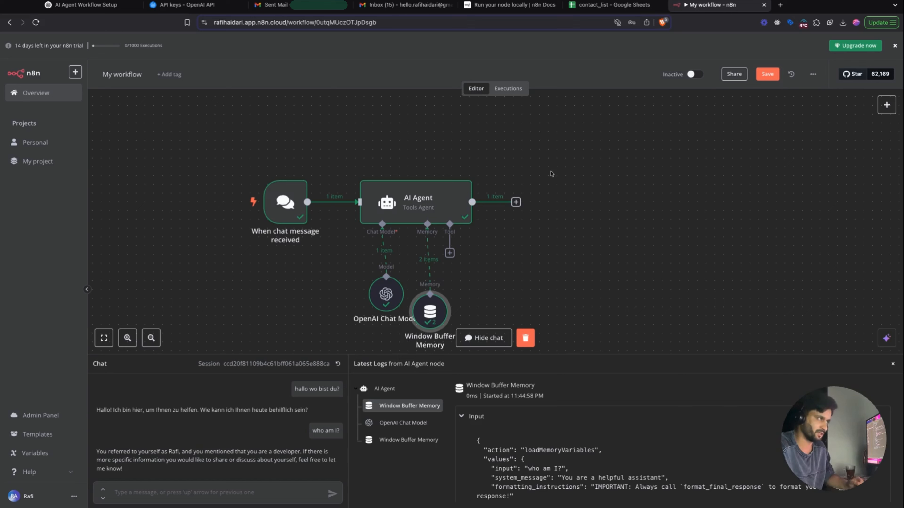
- Raise the AI Agent, set model and memory side by side beneath it, and level the chat trigger
{"action": "left_click_drag", "start_coordinate": [557, 171], "coordinate": [278, 354]}
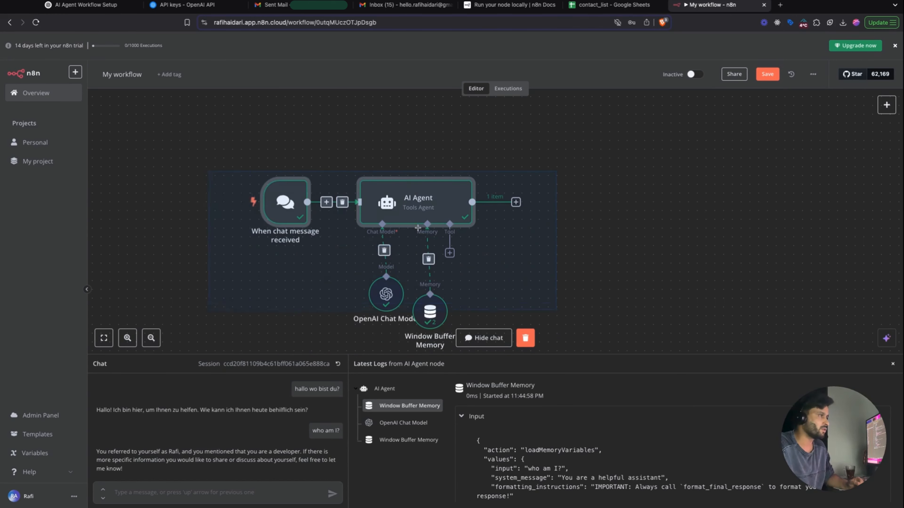
{"action": "left_click", "coordinate": [198, 331]}
{"action": "left_click_drag", "start_coordinate": [229, 187], "coordinate": [571, 348]}
{"action": "left_click_drag", "start_coordinate": [447, 202], "coordinate": [446, 159]}
{"action": "left_click_drag", "start_coordinate": [435, 310], "coordinate": [426, 248]}
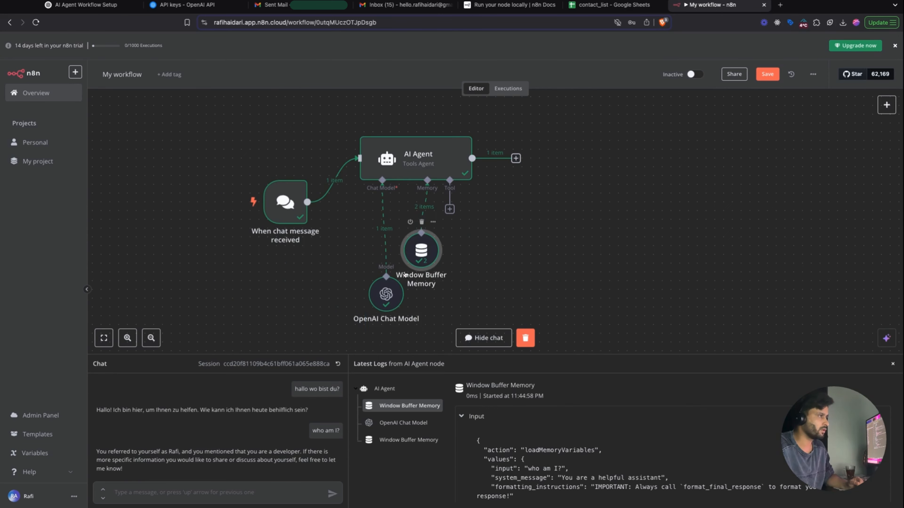
{"action": "left_click_drag", "start_coordinate": [391, 293], "coordinate": [417, 259]}
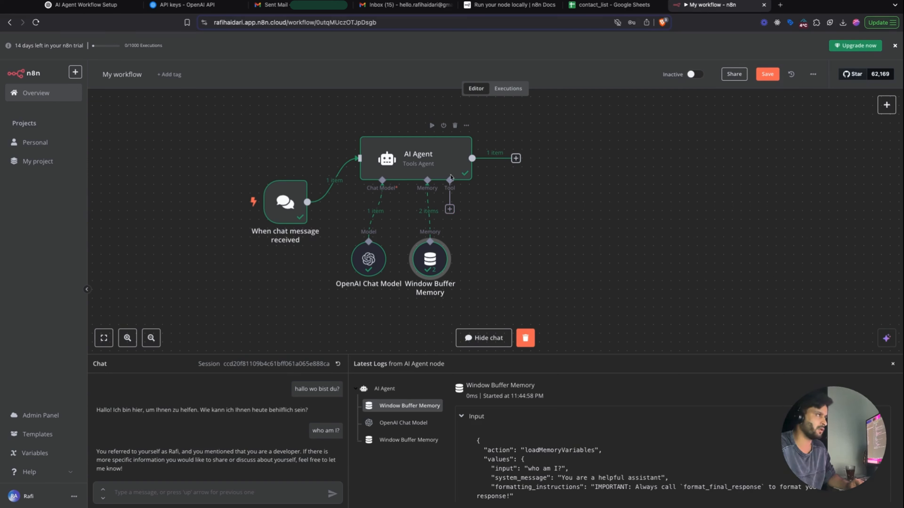
{"action": "left_click_drag", "start_coordinate": [299, 239], "coordinate": [299, 195]}
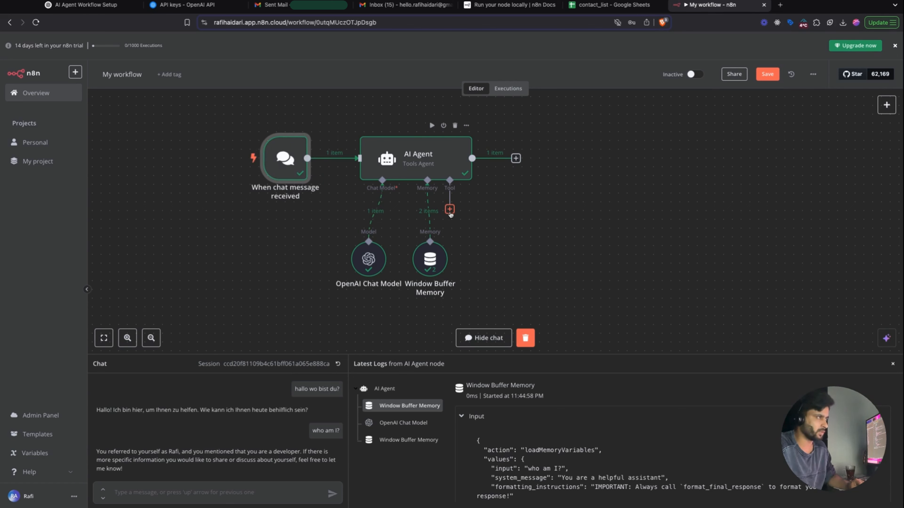
- Add a Gmail Tool to the AI Agent from the Tools list
{"action": "left_click", "coordinate": [449, 209]}
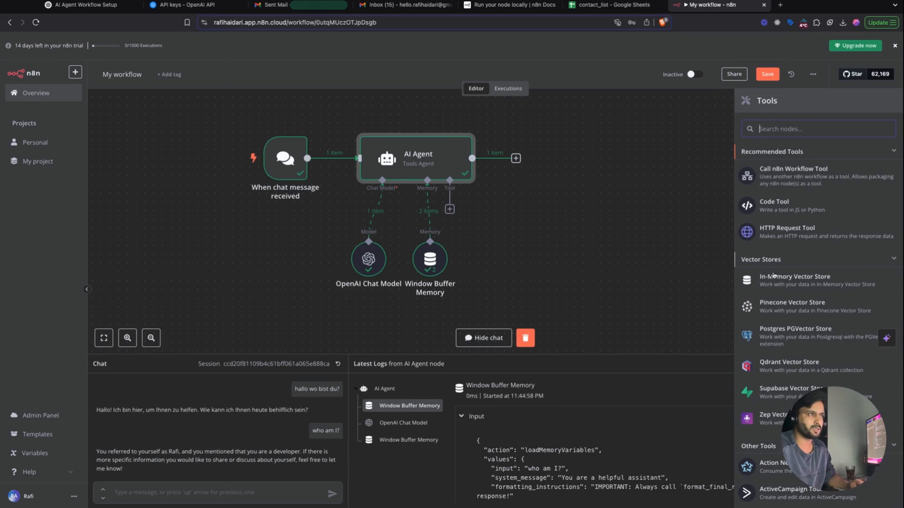
{"action": "scroll", "coordinate": [779, 317], "scroll_direction": "down", "scroll_amount": 15}
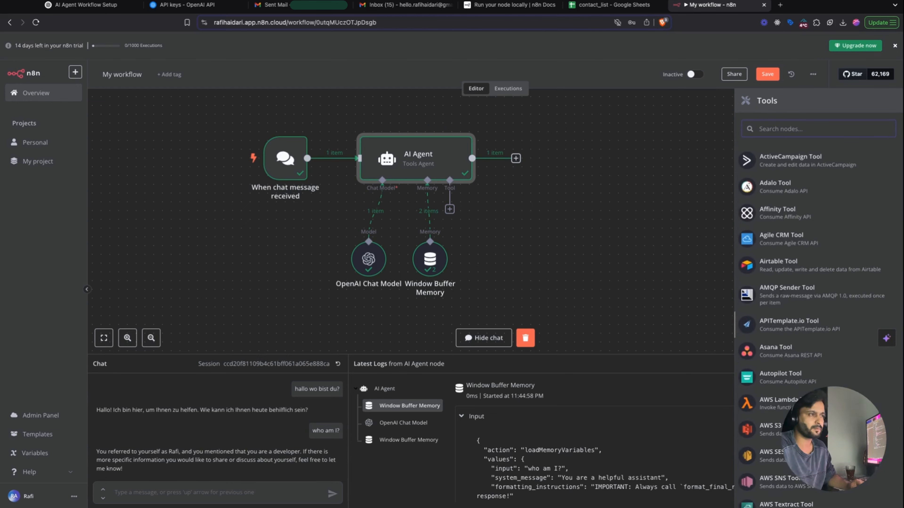
{"action": "scroll", "coordinate": [815, 317], "scroll_direction": "down", "scroll_amount": 8}
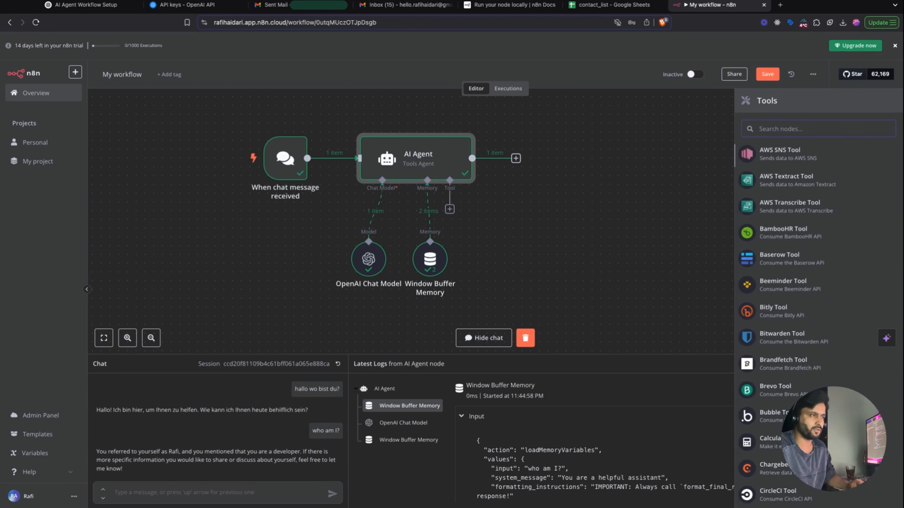
{"action": "scroll", "coordinate": [815, 318], "scroll_direction": "down", "scroll_amount": 1}
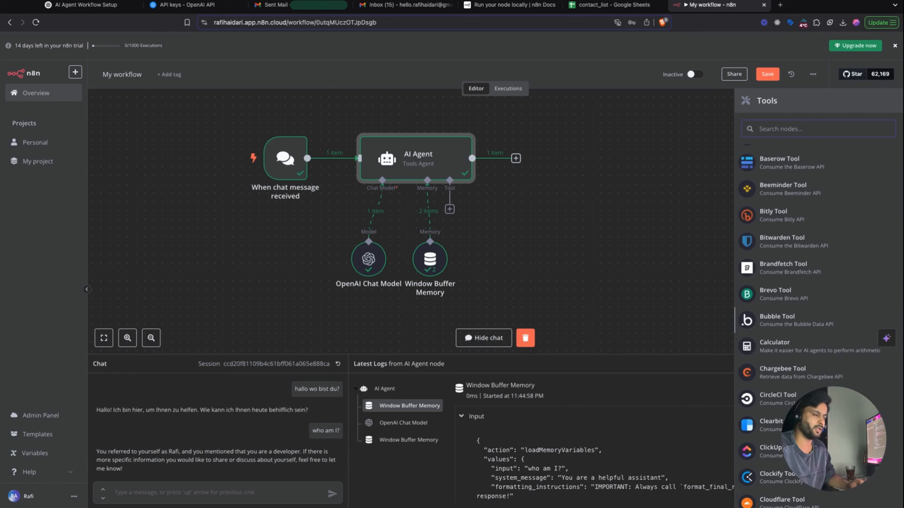
{"action": "scroll", "coordinate": [815, 318], "scroll_direction": "down", "scroll_amount": 10}
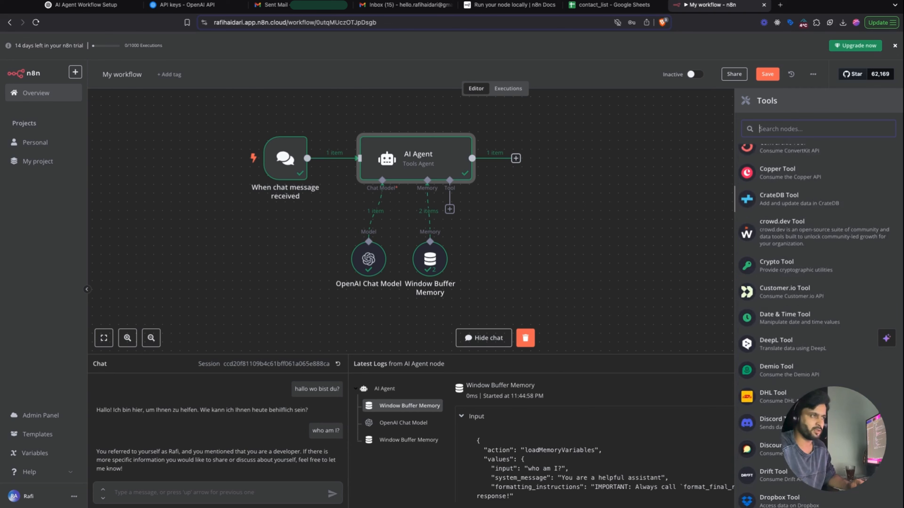
{"action": "scroll", "coordinate": [815, 318], "scroll_direction": "down", "scroll_amount": 8}
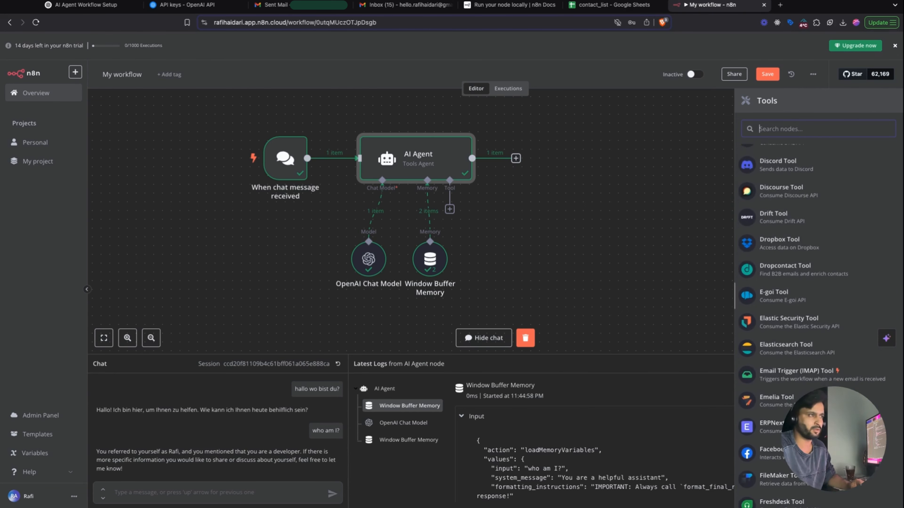
{"action": "scroll", "coordinate": [814, 319], "scroll_direction": "down", "scroll_amount": 10}
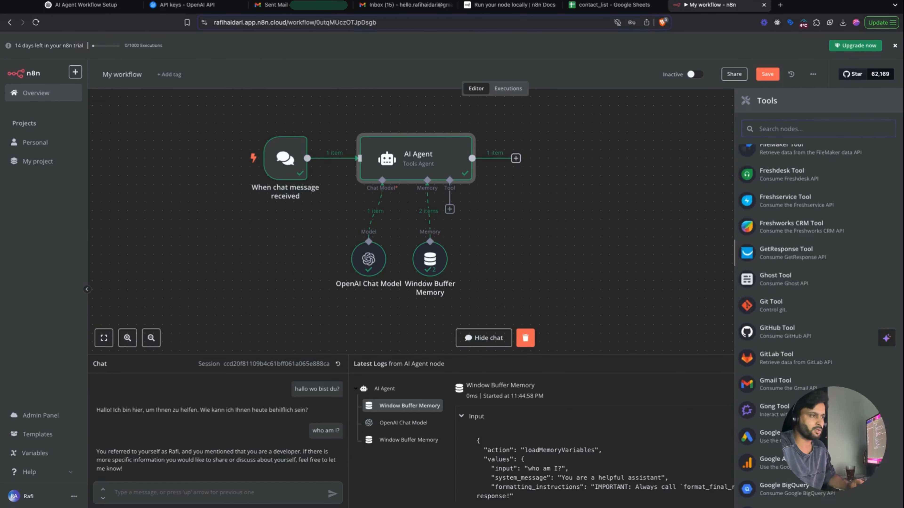
{"action": "scroll", "coordinate": [757, 257], "scroll_direction": "down", "scroll_amount": 5}
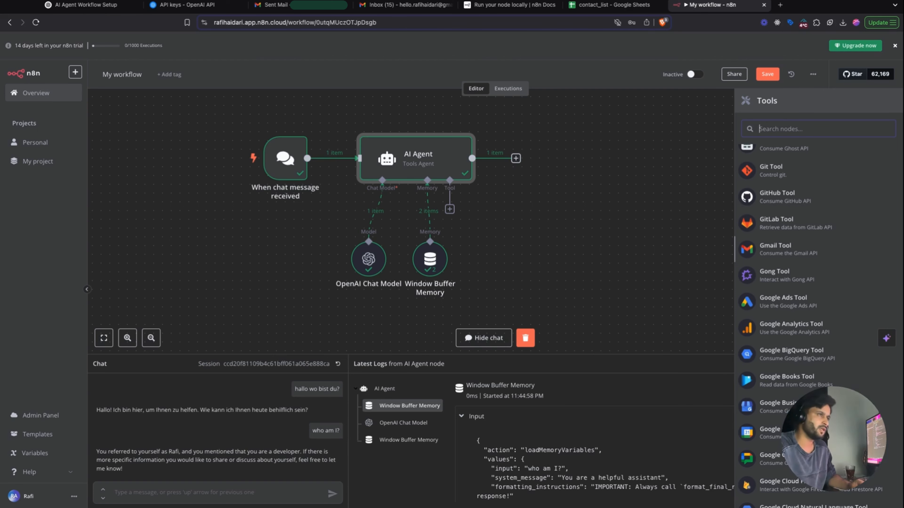
{"action": "left_click", "coordinate": [775, 249]}
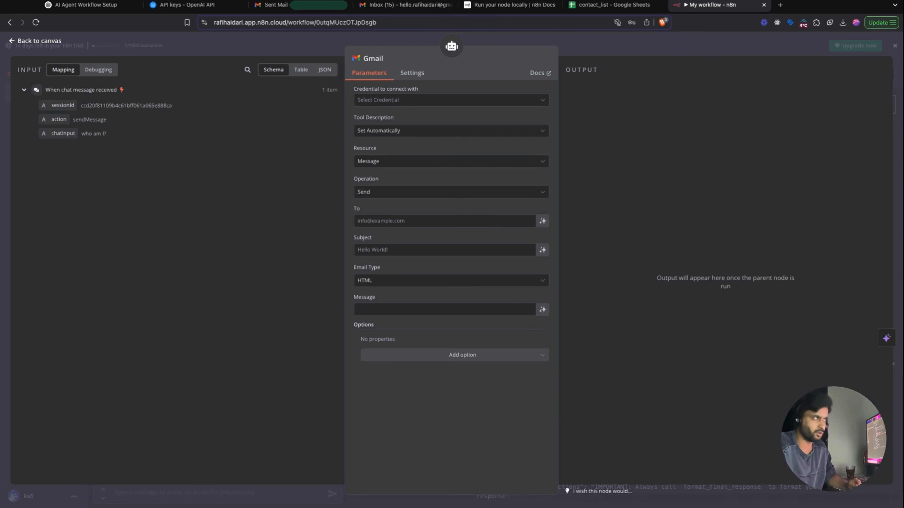
- Create a new Gmail credential by signing in with Google, then review the Resource options
{"action": "left_click", "coordinate": [416, 103]}
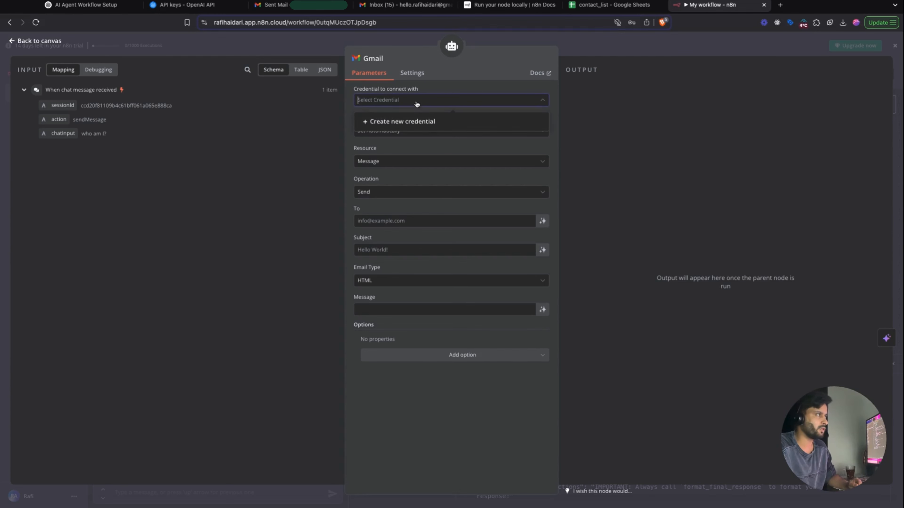
{"action": "left_click", "coordinate": [402, 122]}
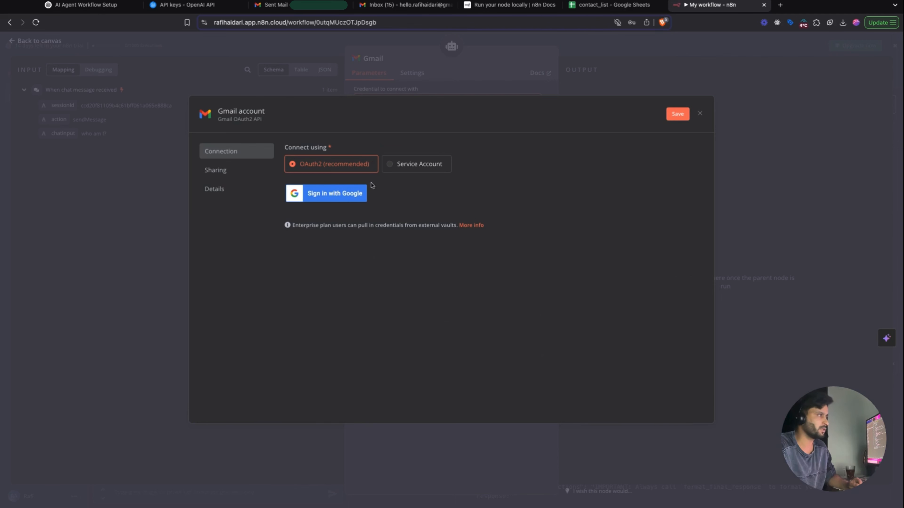
{"action": "left_click", "coordinate": [331, 199]}
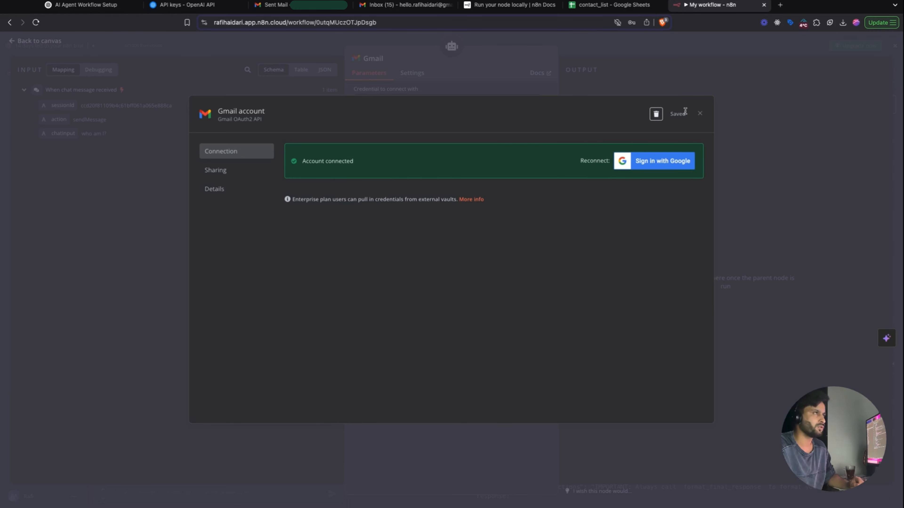
{"action": "left_click", "coordinate": [699, 114]}
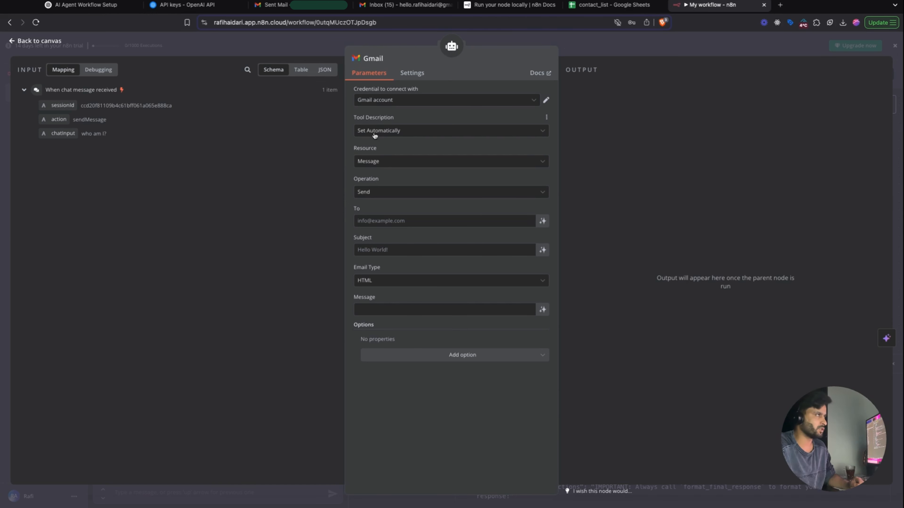
{"action": "left_click", "coordinate": [390, 165]}
{"action": "left_click", "coordinate": [410, 175]}
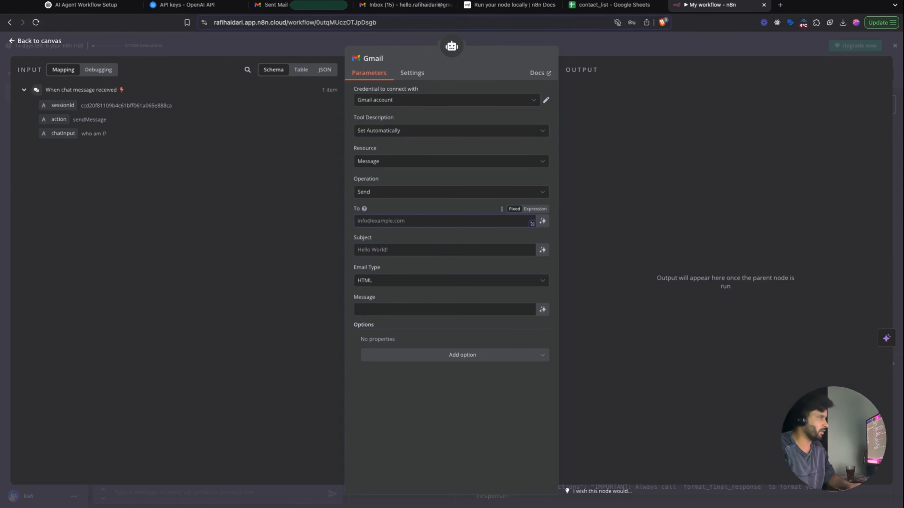
{"action": "type", "text": "xX"}
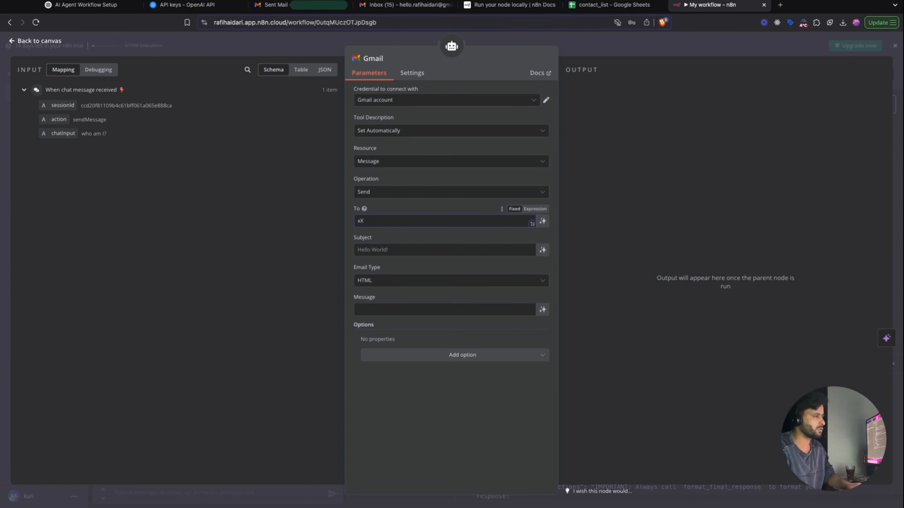
{"action": "type", "text": "@y.com"}
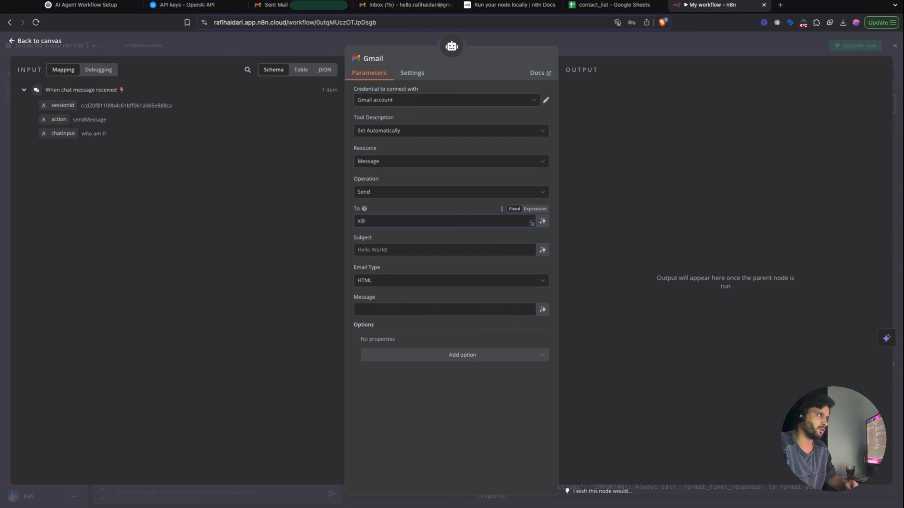
{"action": "key", "text": "BackSpace"}
{"action": "key", "text": "BackSpace"}
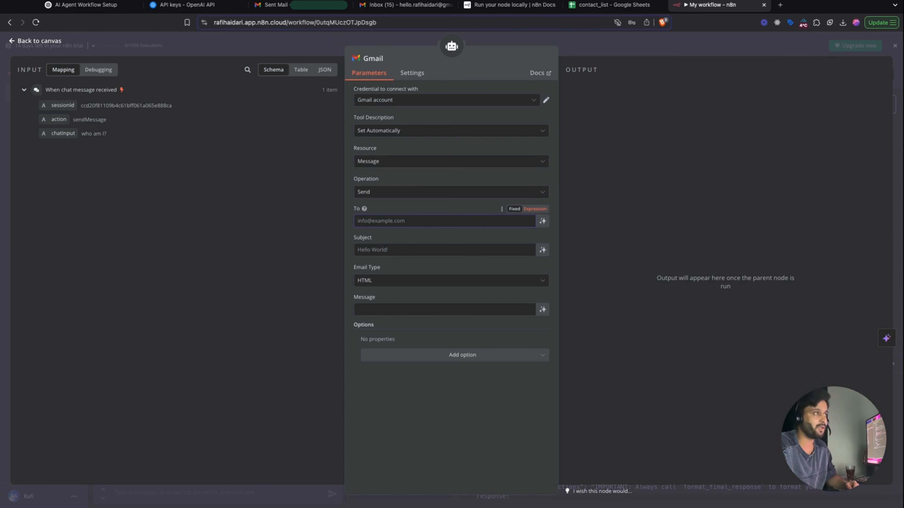
- Make the To field the expression {{ $fromAI('recipientEmail') }} using autocomplete
{"action": "left_click", "coordinate": [535, 209]}
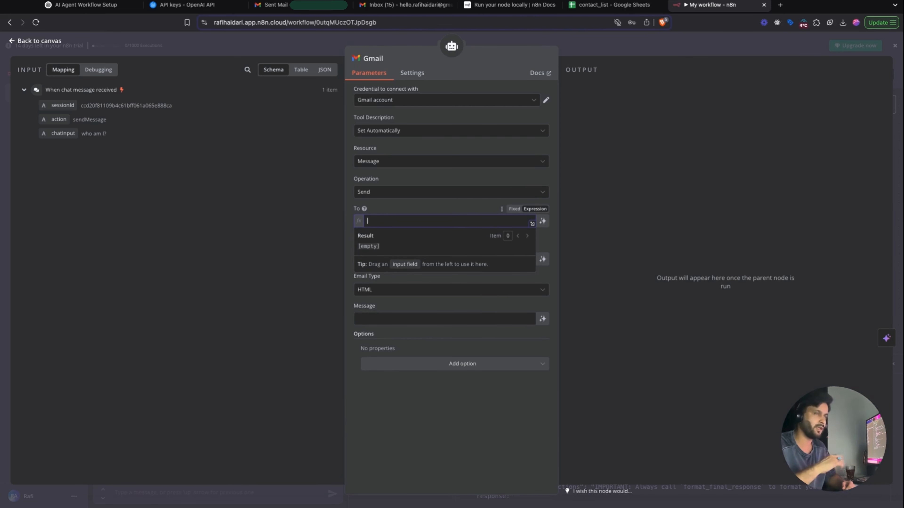
{"action": "type", "text": "{{"}
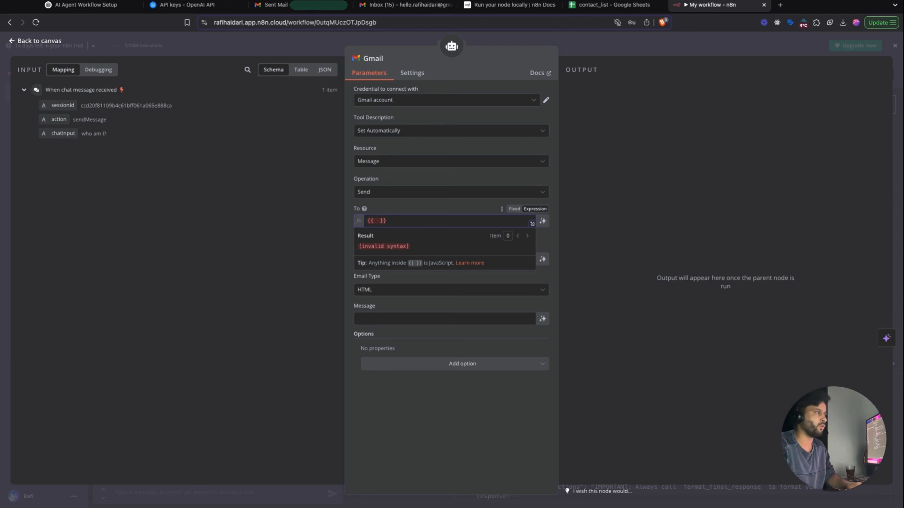
{"action": "type", "text": "$"}
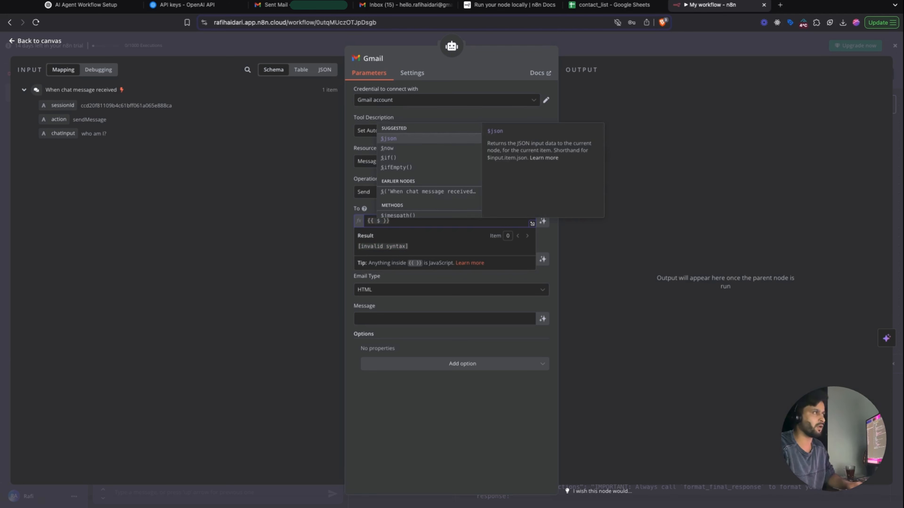
{"action": "key", "text": "Down"}
{"action": "key", "text": "Down"}
{"action": "key", "text": "Down"}
{"action": "key", "text": "Down"}
{"action": "key", "text": "Down"}
{"action": "key", "text": "Down"}
{"action": "key", "text": "Down"}
{"action": "key", "text": "Down"}
{"action": "key", "text": "Down"}
{"action": "key", "text": "Down"}
{"action": "key", "text": "Down"}
{"action": "key", "text": "Down"}
{"action": "key", "text": "Down"}
{"action": "key", "text": "Down"}
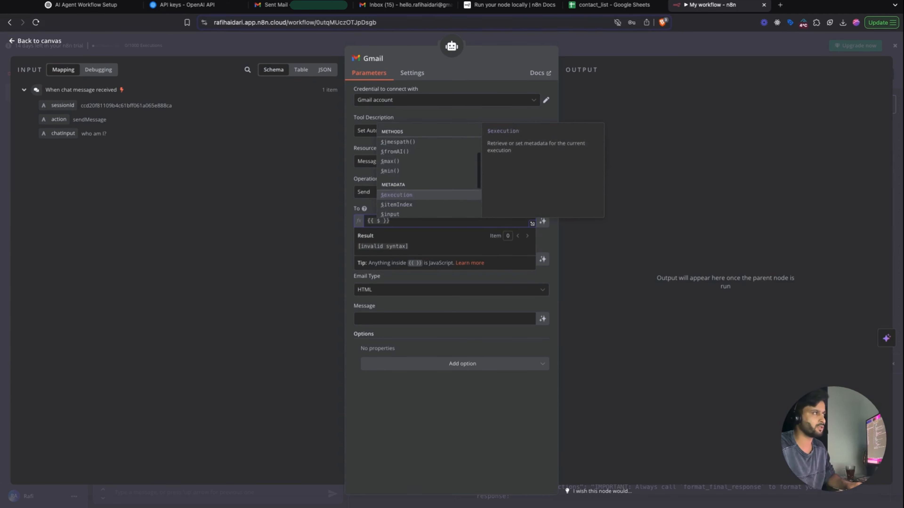
{"action": "key", "text": "Down"}
{"action": "key", "text": "Down"}
{"action": "key", "text": "Down"}
{"action": "key", "text": "Down"}
{"action": "key", "text": "Down"}
{"action": "key", "text": "Up"}
{"action": "key", "text": "Up"}
{"action": "key", "text": "Up"}
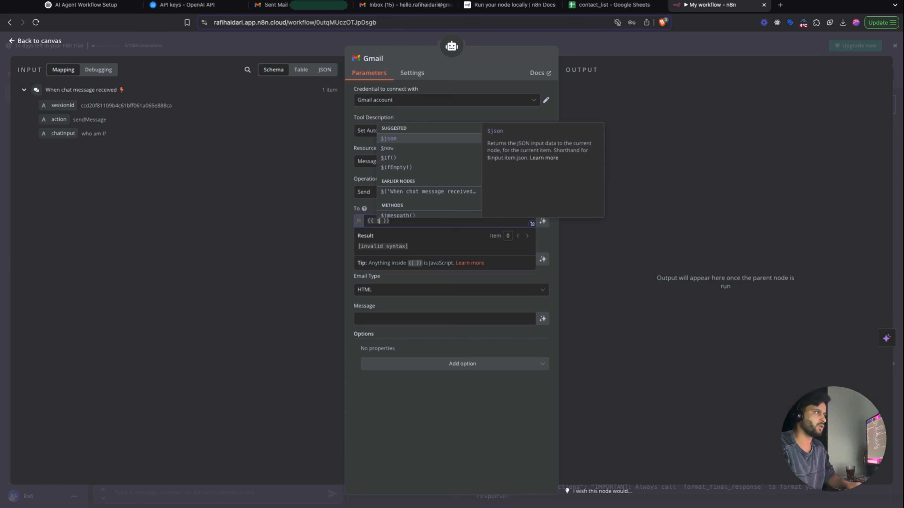
{"action": "type", "text": "f"}
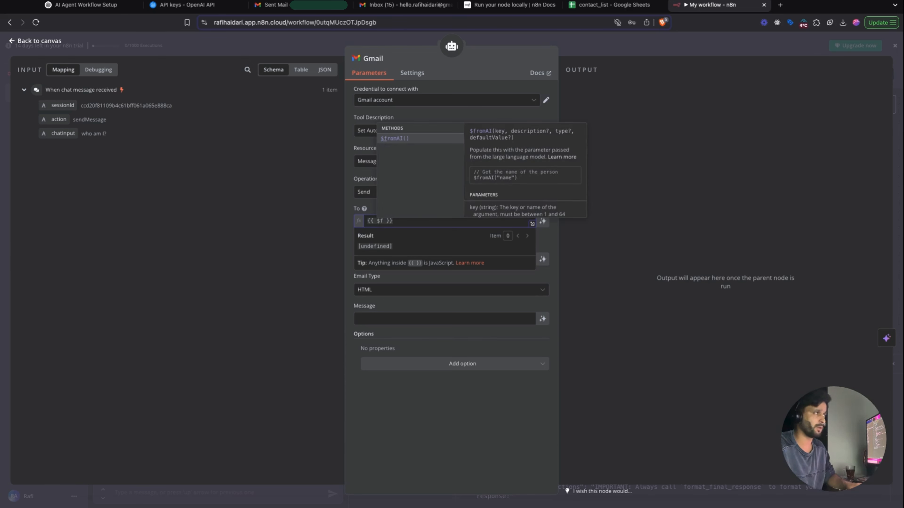
{"action": "key", "text": "Return"}
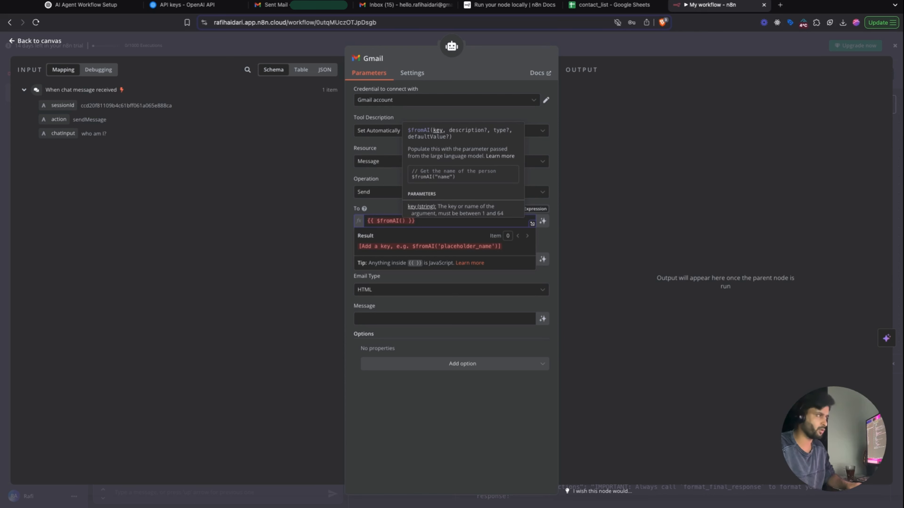
{"action": "type", "text": "'"}
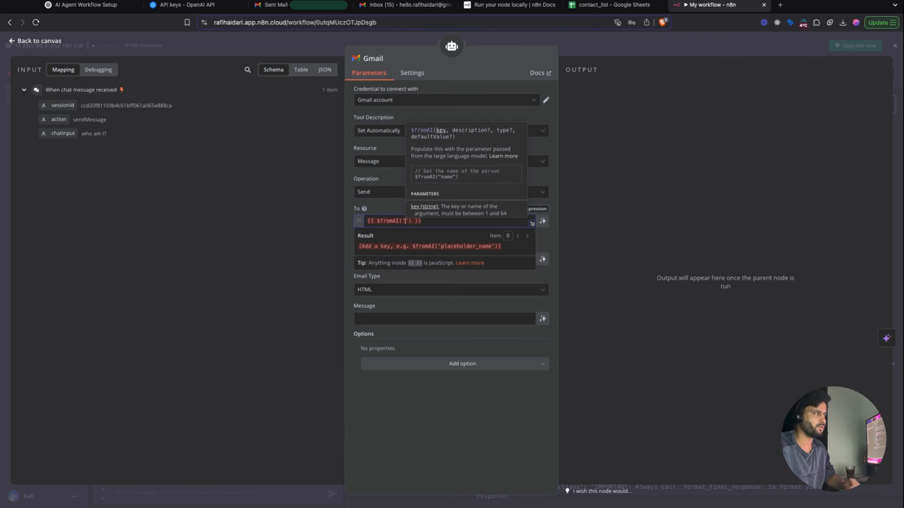
{"action": "type", "text": "recip"}
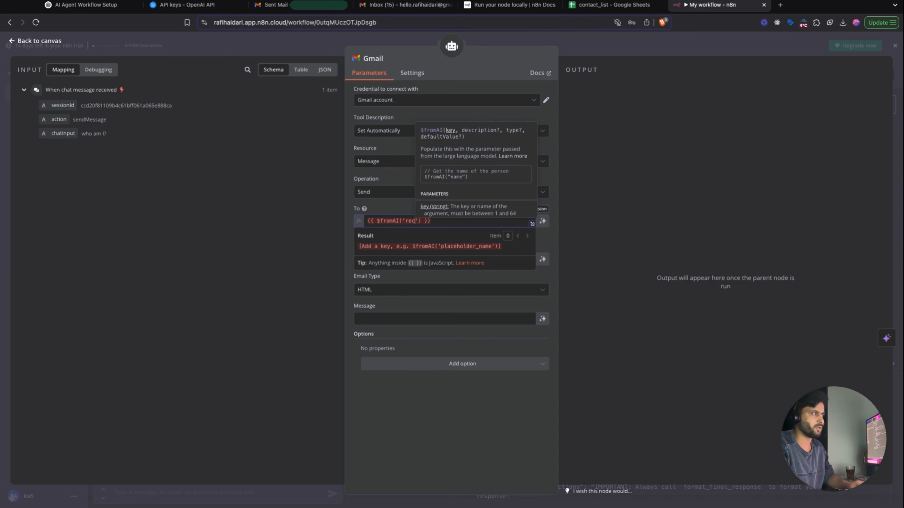
{"action": "type", "text": "ient"}
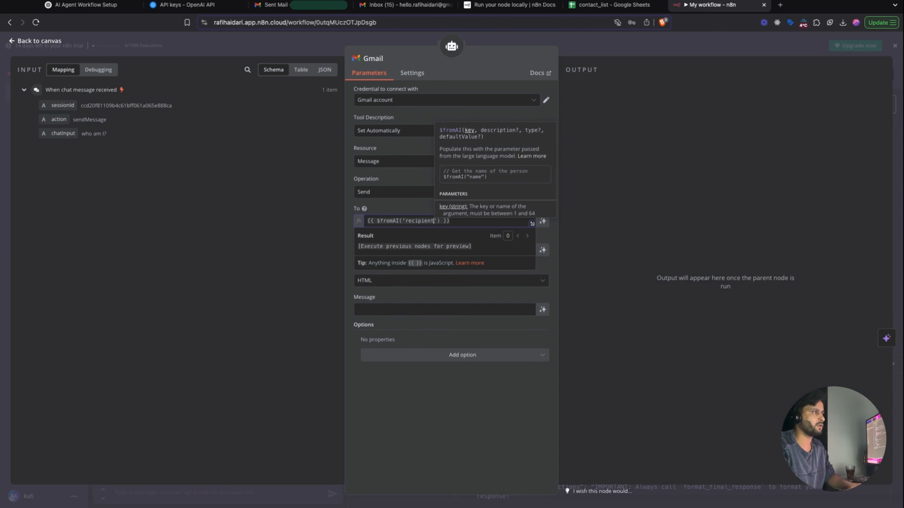
{"action": "type", "text": "Email"}
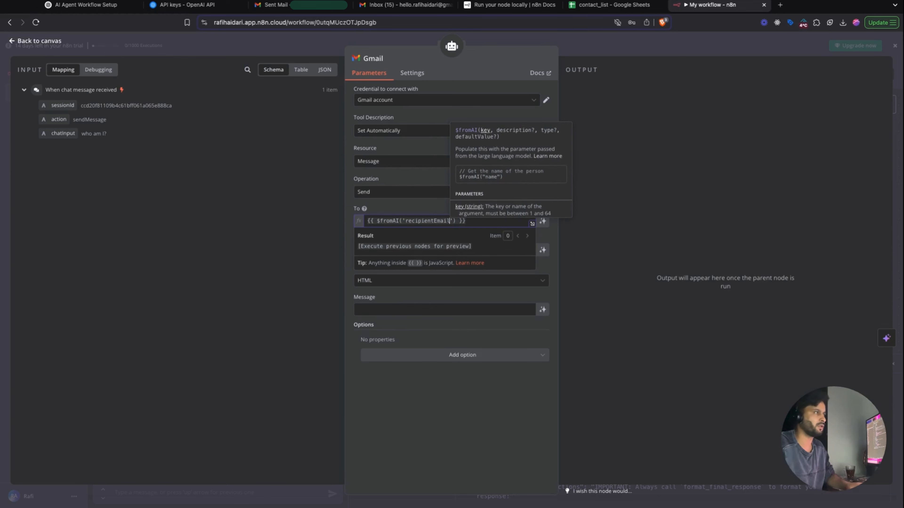
{"action": "double_click", "coordinate": [442, 221]}
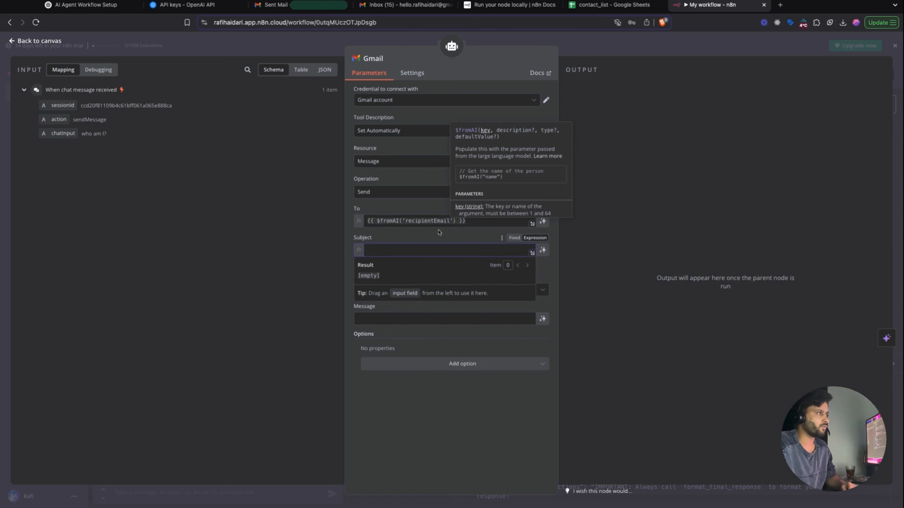
- Copy the To expression into Subject and change its key to emailSubject
{"action": "left_click", "coordinate": [426, 222]}
{"action": "key", "text": "super+a"}
{"action": "key", "text": "super+c"}
{"action": "left_click", "coordinate": [552, 242]}
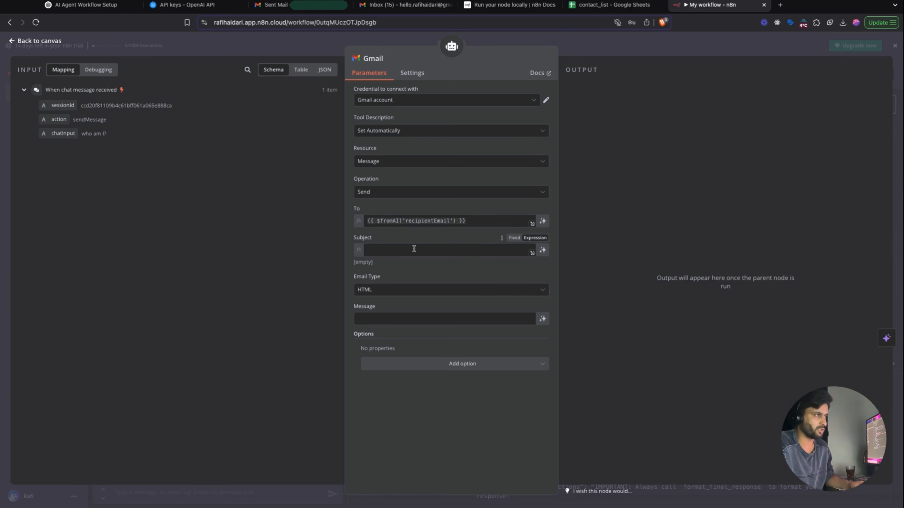
{"action": "left_click", "coordinate": [456, 253]}
{"action": "key", "text": "super+v"}
{"action": "double_click", "coordinate": [427, 249]}
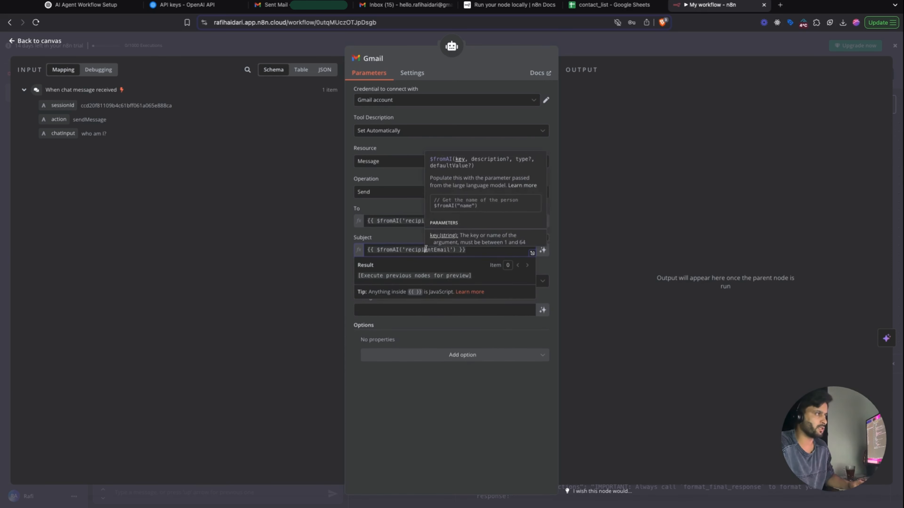
{"action": "type", "text": "emailSubject"}
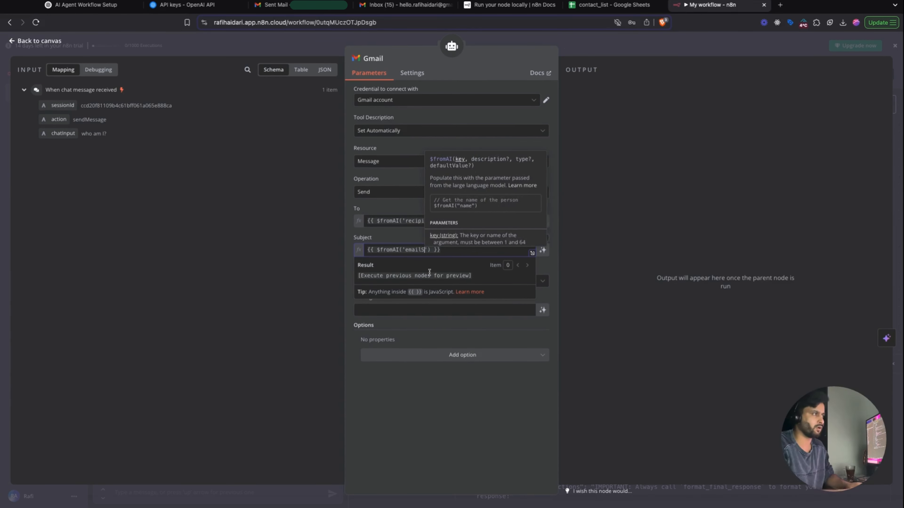
{"action": "left_click", "coordinate": [422, 241]}
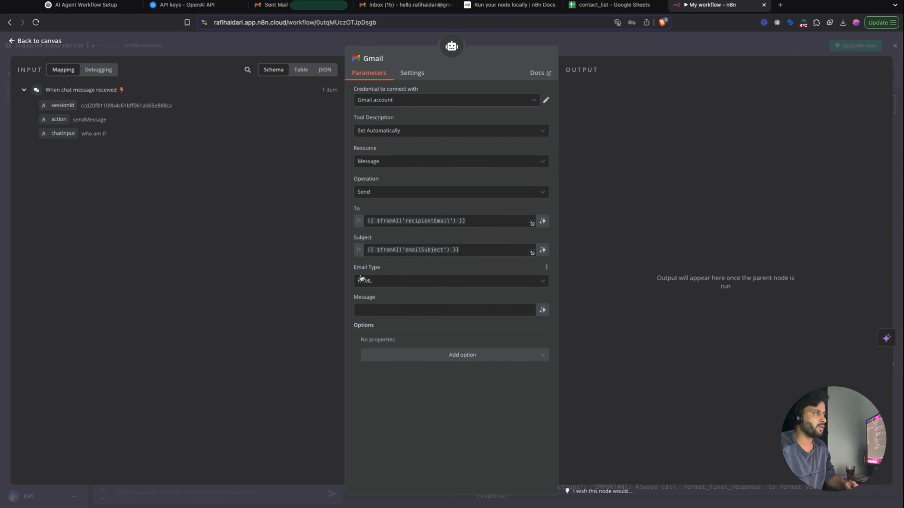
- Set Email Type to Text and make Message $fromAI('emailBody'), then return to the canvas
{"action": "left_click", "coordinate": [411, 283]}
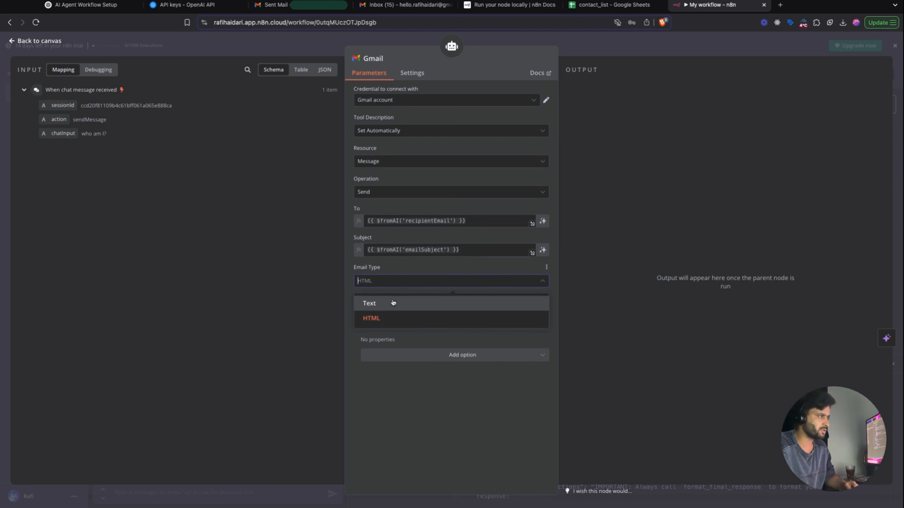
{"action": "left_click", "coordinate": [394, 299]}
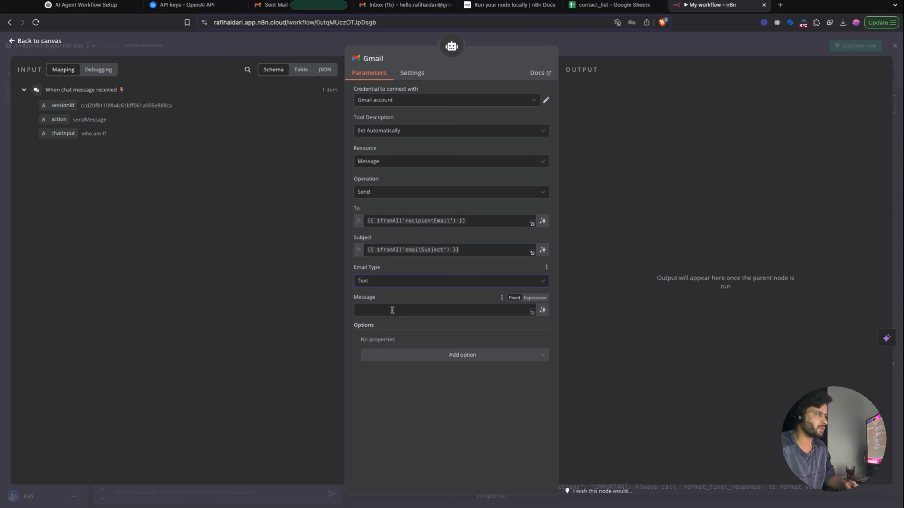
{"action": "left_click", "coordinate": [533, 298]}
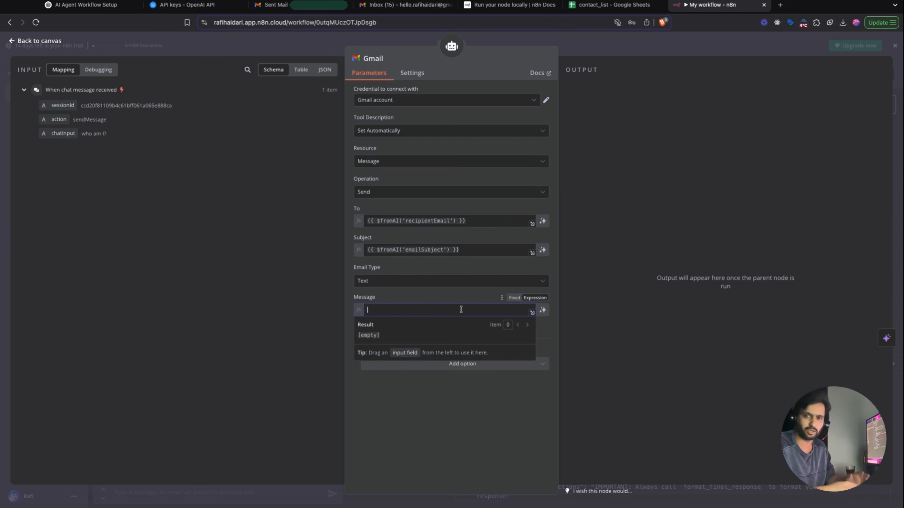
{"action": "key", "text": "ctrl+v"}
{"action": "double_click", "coordinate": [427, 310]}
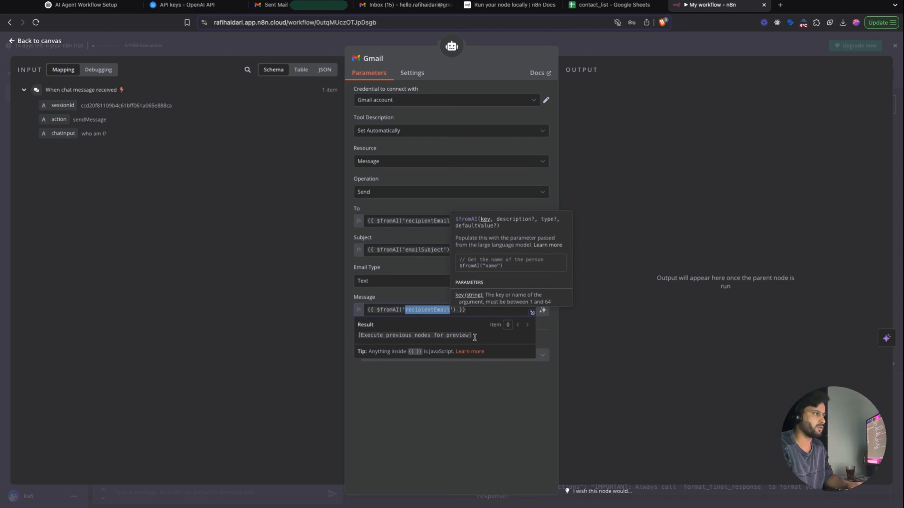
{"action": "type", "text": "email"}
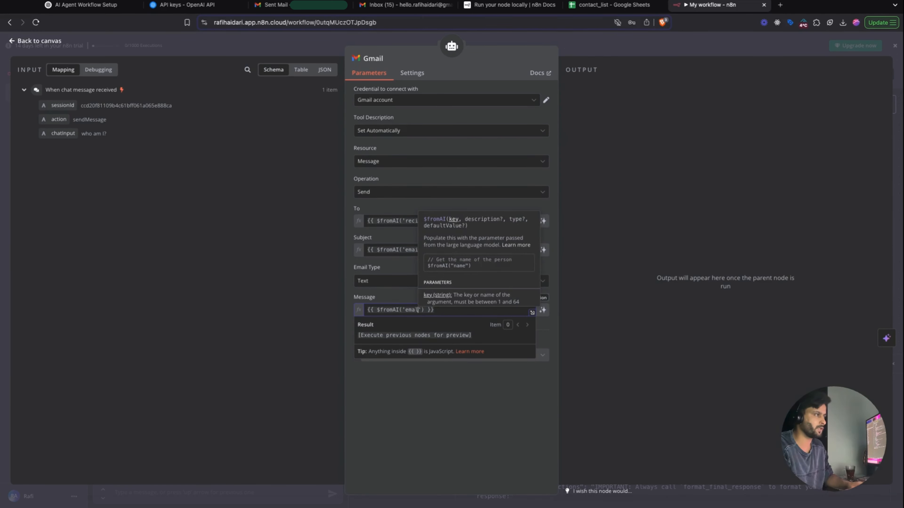
{"action": "type", "text": "Body"}
{"action": "left_click", "coordinate": [484, 400]}
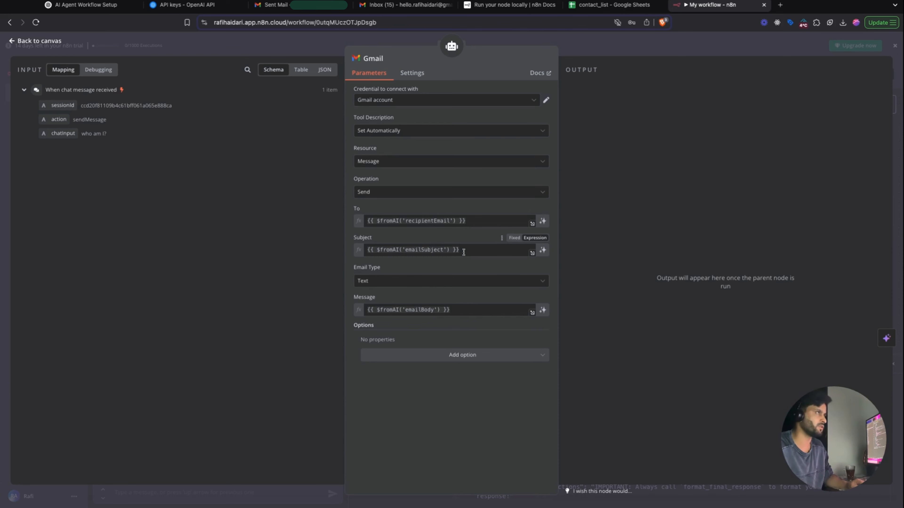
{"action": "left_click", "coordinate": [522, 42]}
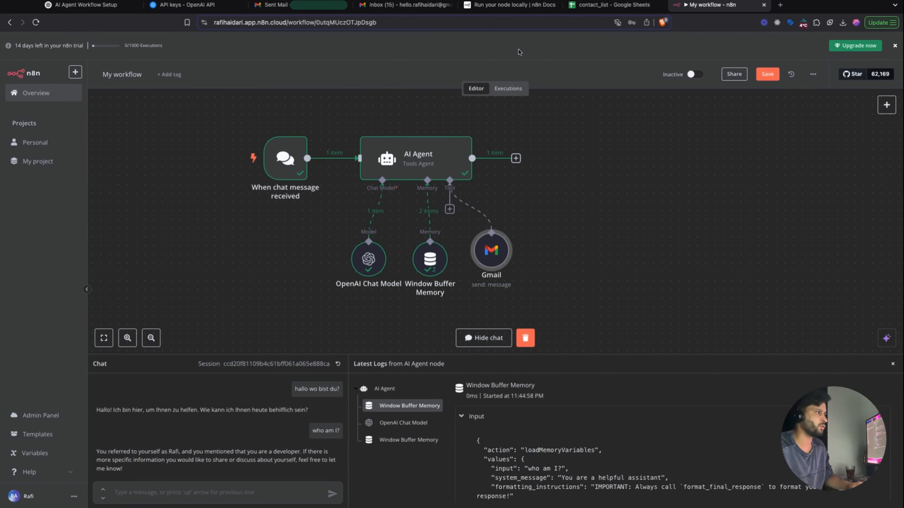
- Nudge the Gmail node lower and clear the chat session and execution data
{"action": "mouse_move", "coordinate": [500, 254]}
{"action": "left_mouse_down"}
{"action": "mouse_move", "coordinate": [475, 264]}
{"action": "mouse_move", "coordinate": [491, 262]}
{"action": "left_mouse_up"}
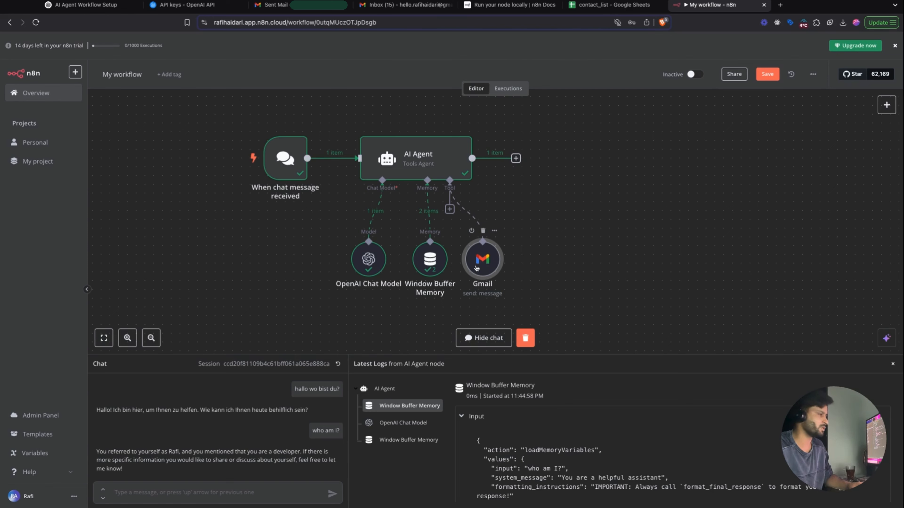
{"action": "left_click", "coordinate": [338, 364]}
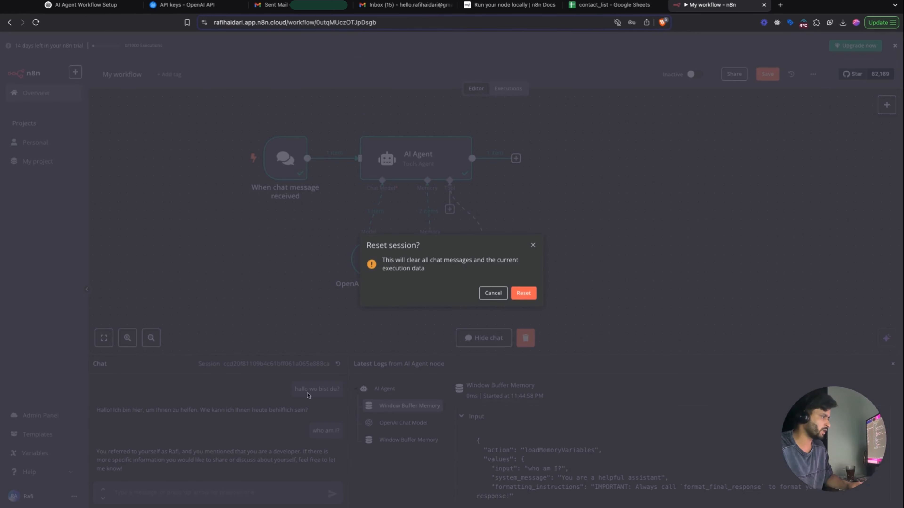
{"action": "left_click", "coordinate": [524, 293]}
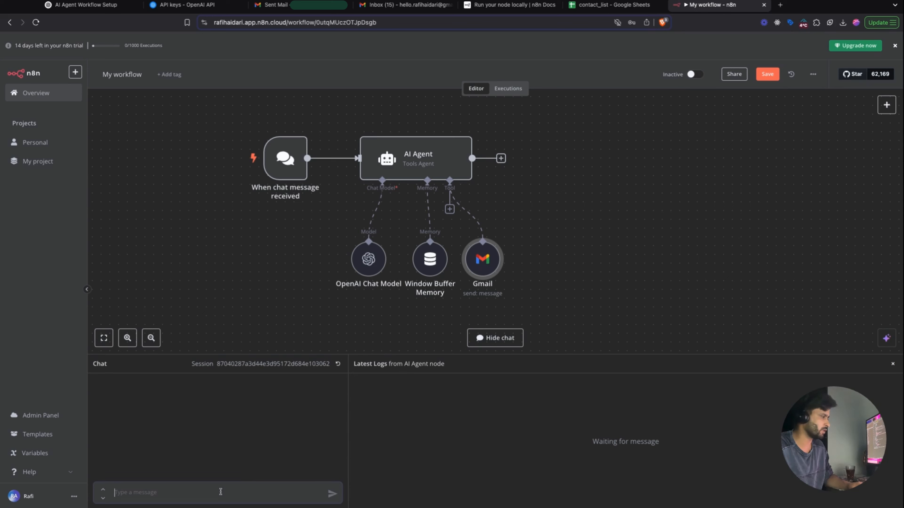
- Ask the agent to email a contact requesting a short walkthrough on using an AI agent
{"action": "left_click", "coordinate": [221, 492]}
{"action": "type", "text": "Please send a"}
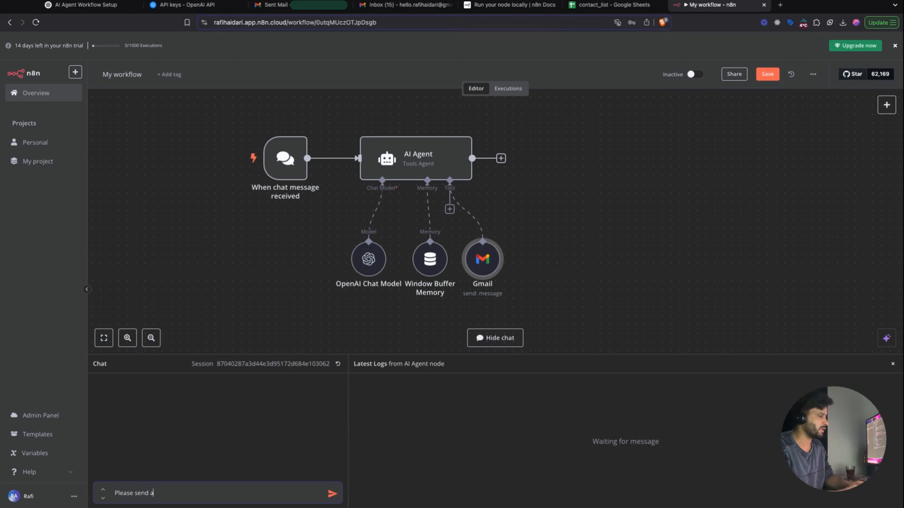
{"action": "type", "text": "n email to"}
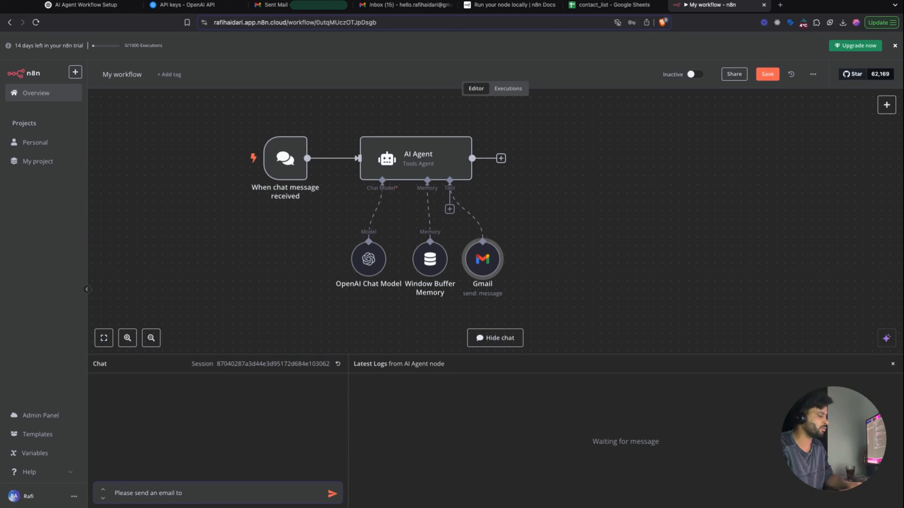
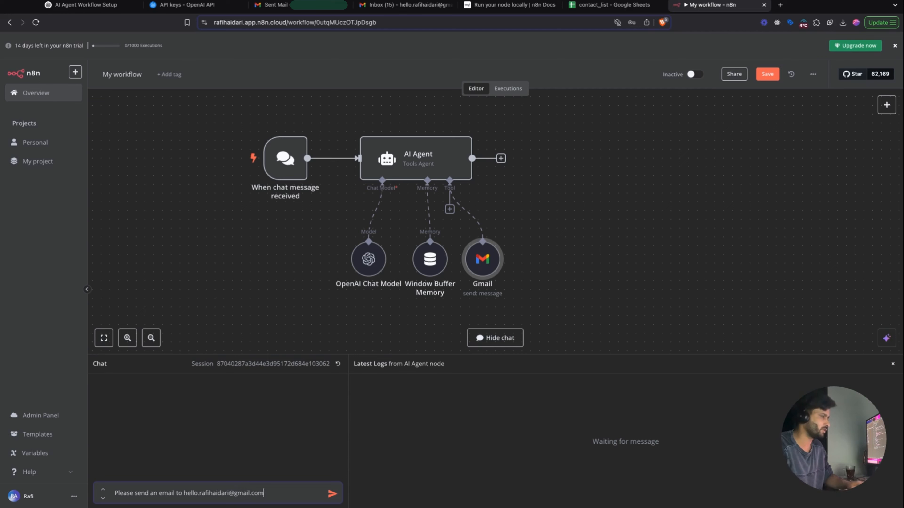
{"action": "type", "text": ", ask"}
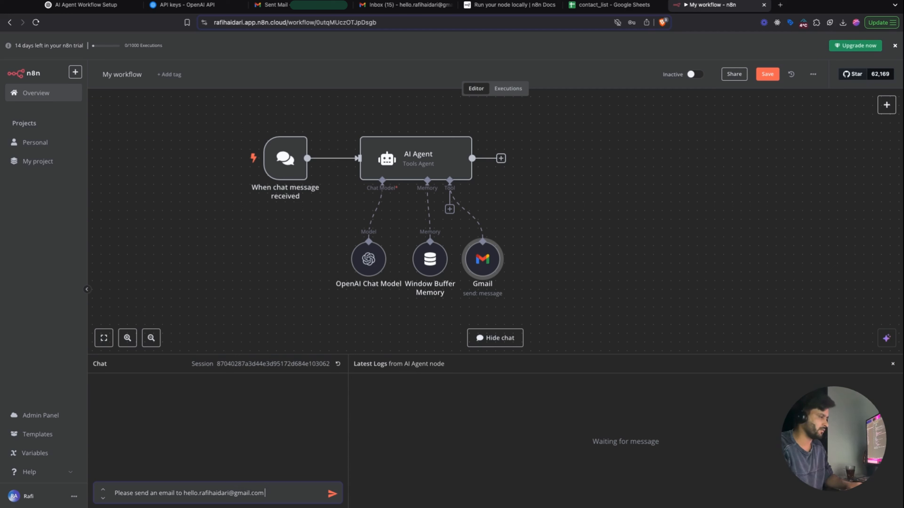
{"action": "type", "text": " him to g"}
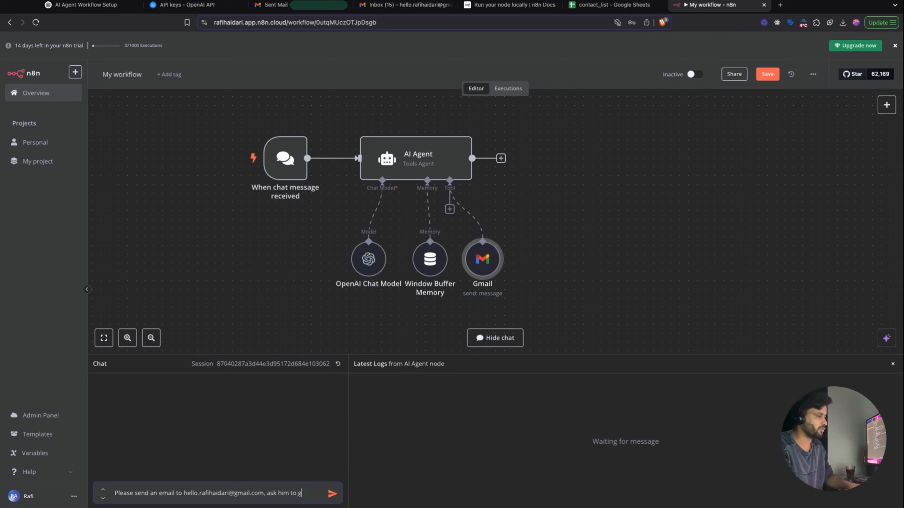
{"action": "type", "text": "ive"}
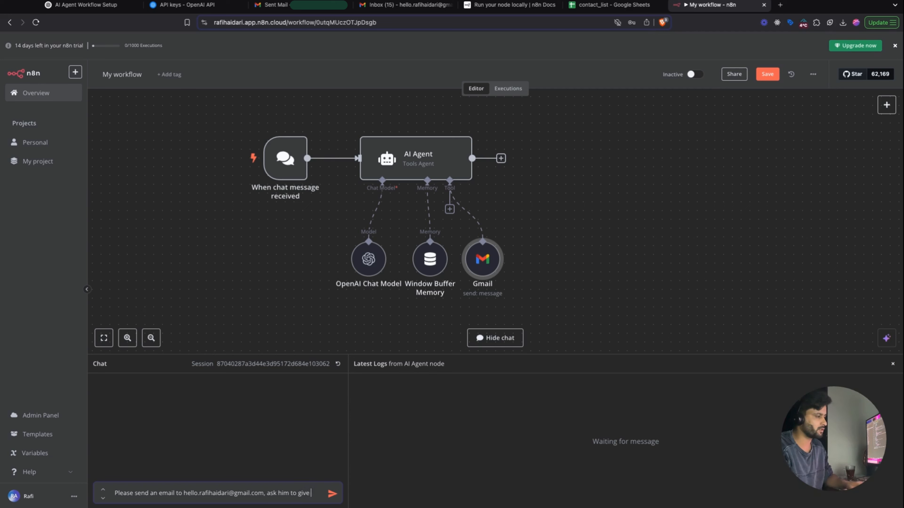
{"action": "type", "text": " a us a short walkthgou"}
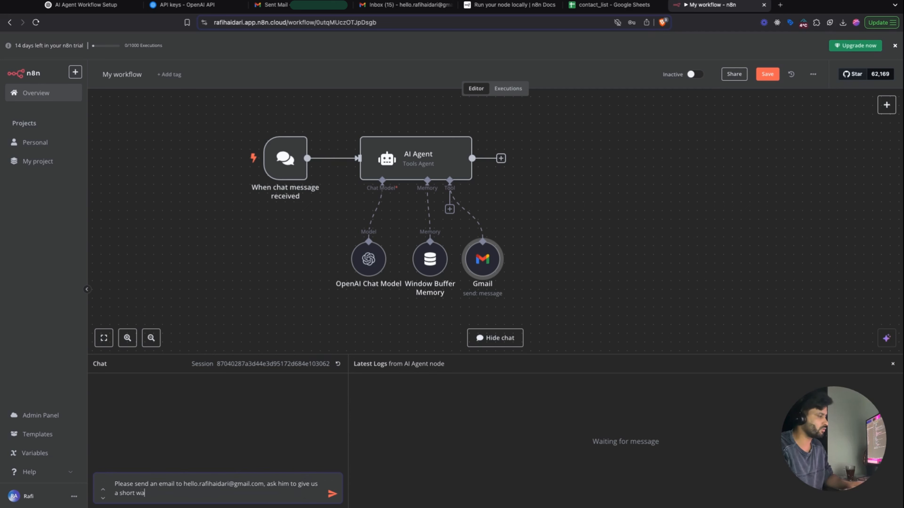
{"action": "key", "text": "BackSpace"}
{"action": "key", "text": "BackSpace"}
{"action": "key", "text": "BackSpace"}
{"action": "type", "text": "rough on how to use"}
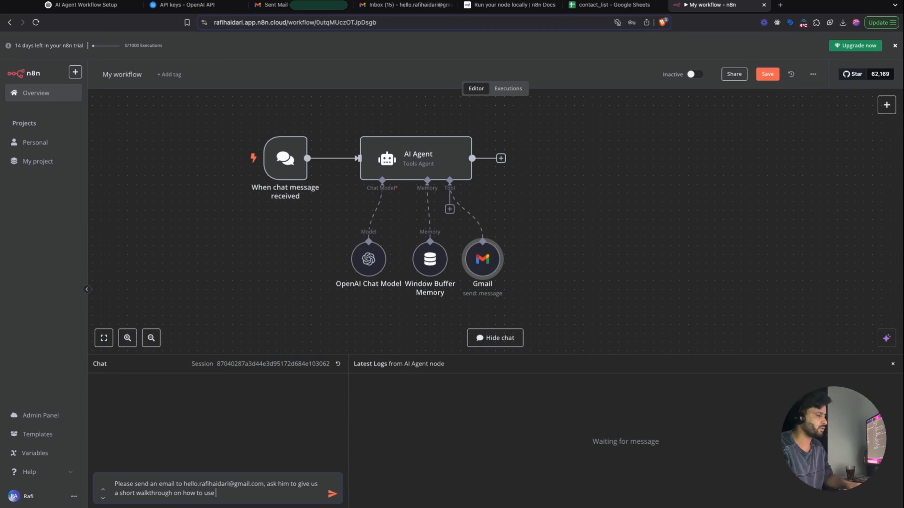
{"action": "type", "text": " an AI agent."}
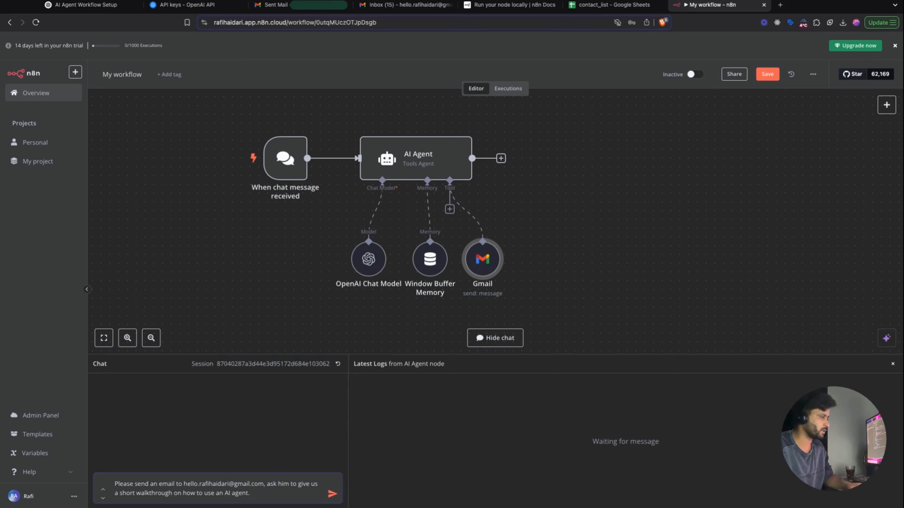
{"action": "key", "text": "Return"}
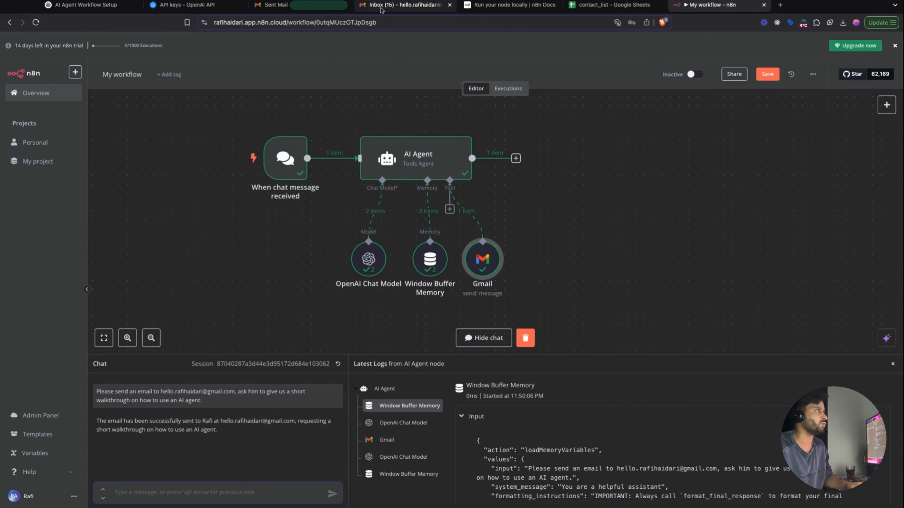
- Refresh the Gmail inbox and open the 'Request for Walkthrough on AI Agent Usage' email
{"action": "left_click", "coordinate": [382, 7]}
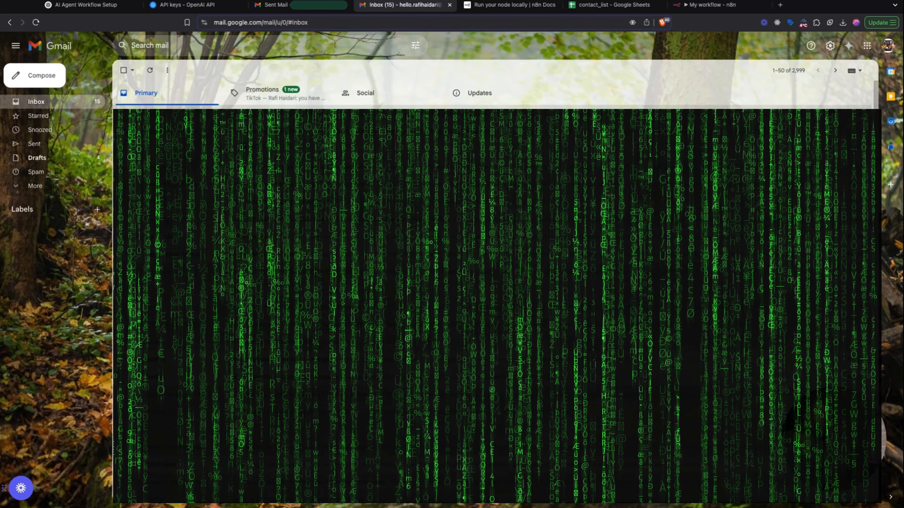
{"action": "left_click", "coordinate": [149, 71]}
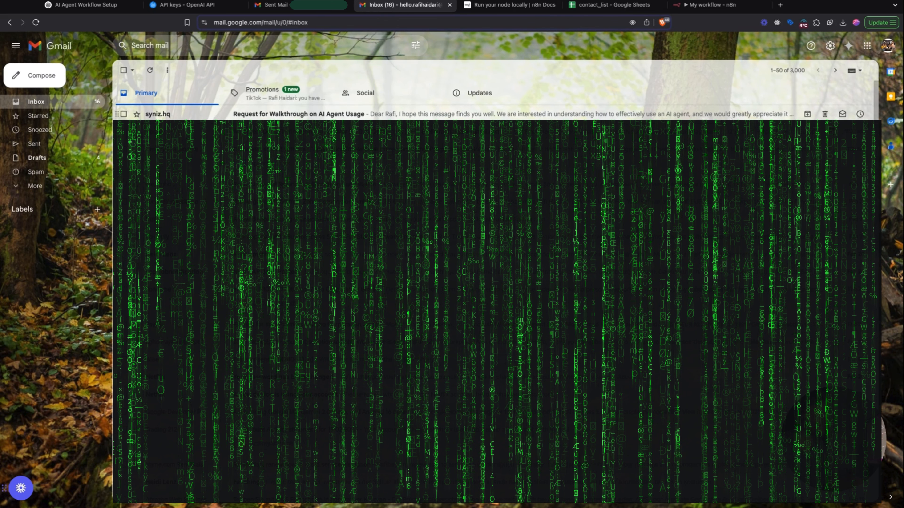
{"action": "left_click", "coordinate": [214, 115]}
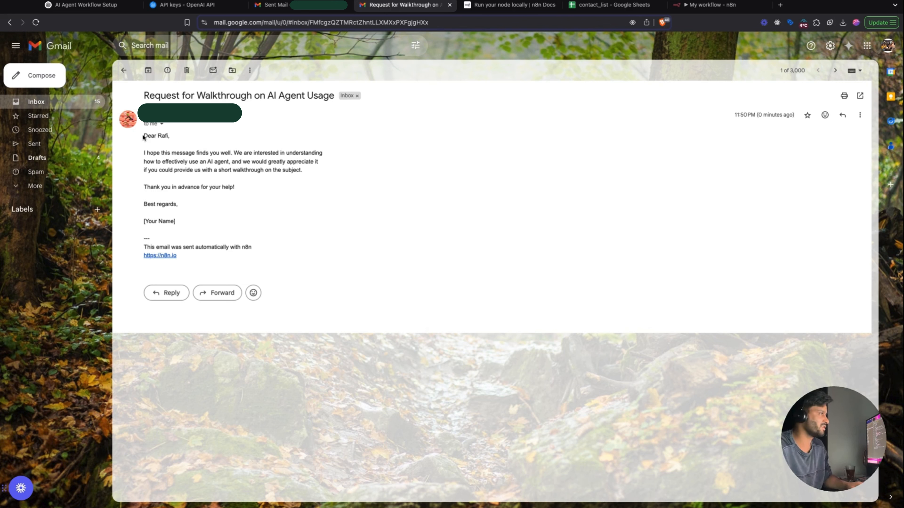
- Review the email body, n8n footer link and [Your Name] placeholder, then return to n8n
{"action": "left_click_drag", "start_coordinate": [144, 136], "coordinate": [178, 206]}
{"action": "left_click", "coordinate": [244, 204]}
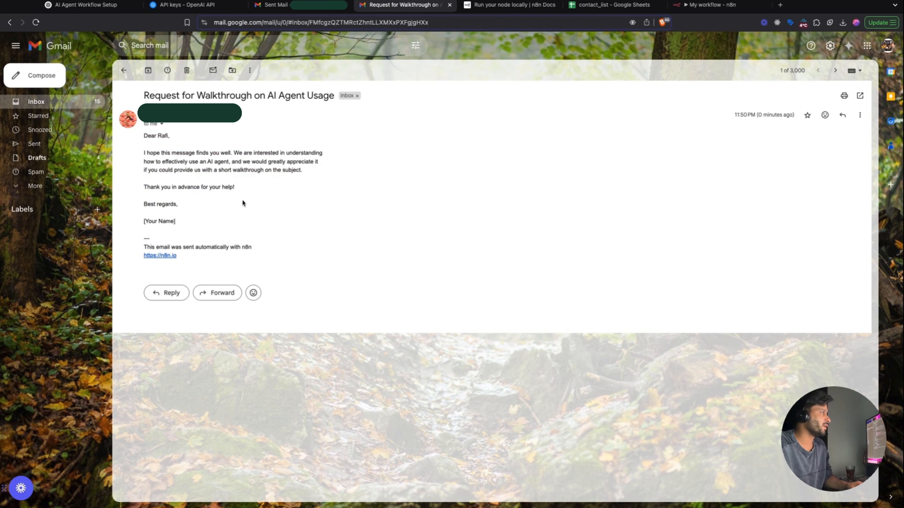
{"action": "left_click_drag", "start_coordinate": [143, 256], "coordinate": [188, 258]}
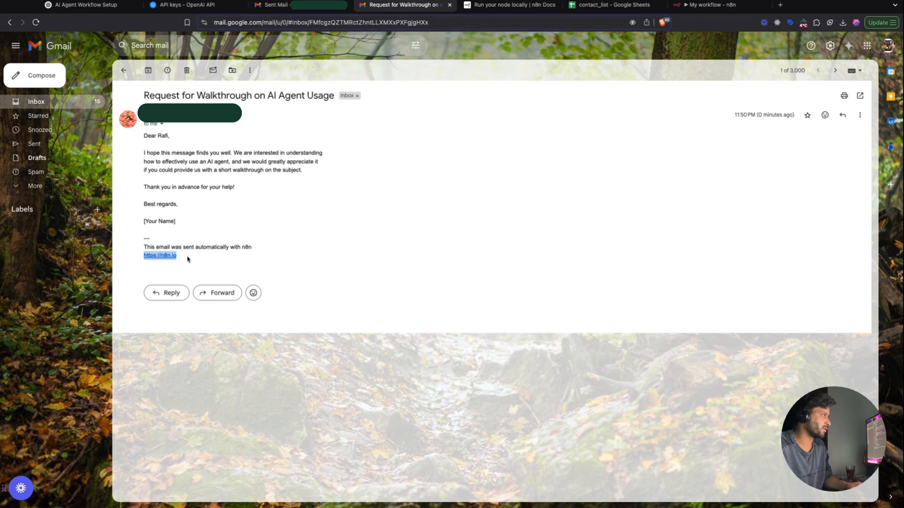
{"action": "triple_click", "coordinate": [188, 259]}
{"action": "triple_click", "coordinate": [184, 221]}
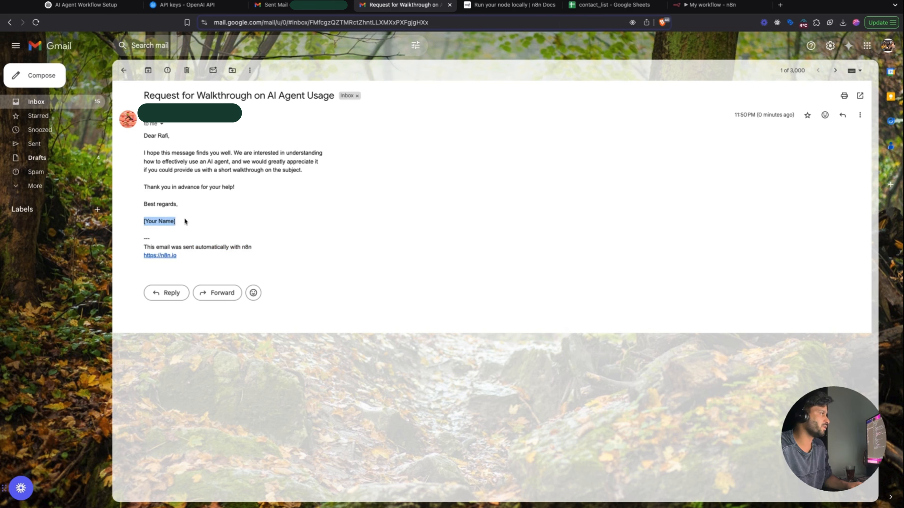
{"action": "left_click", "coordinate": [327, 217]}
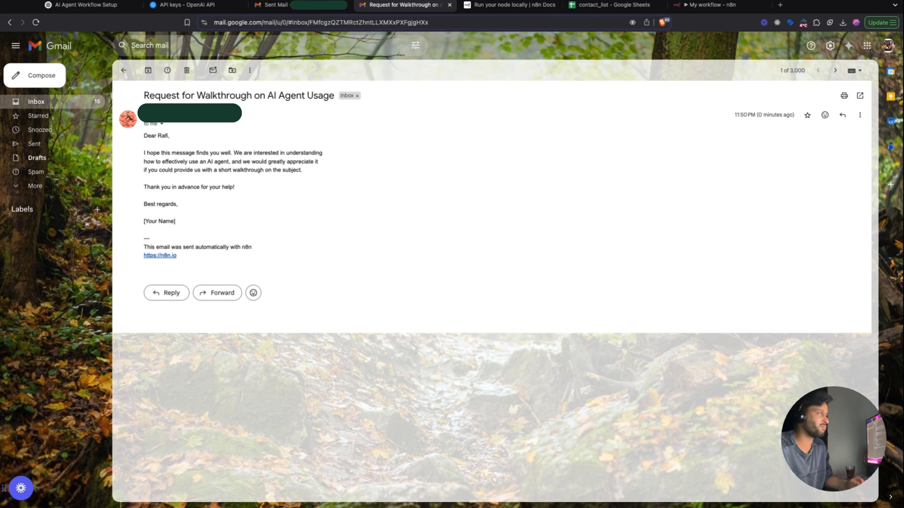
{"action": "left_click", "coordinate": [693, 9]}
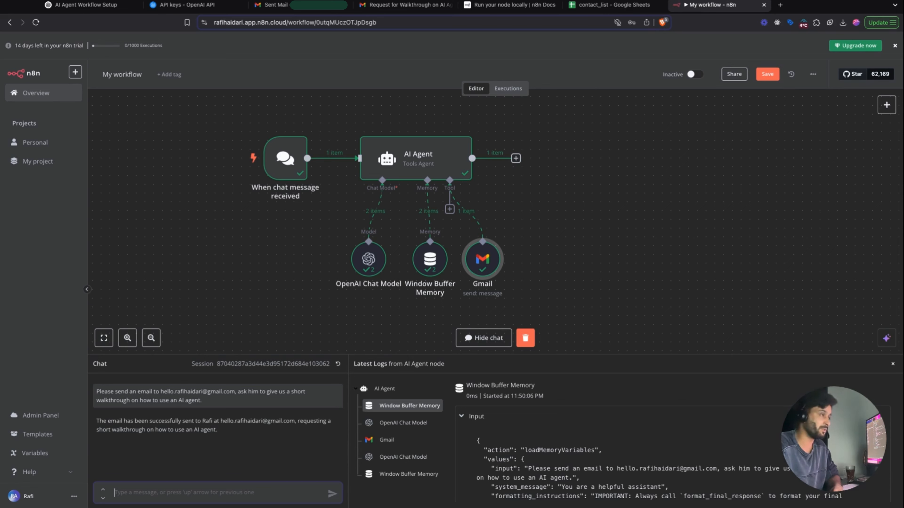
- Select the AI Agent node and open its settings to see its input, prompt and last output
{"action": "left_click", "coordinate": [436, 155]}
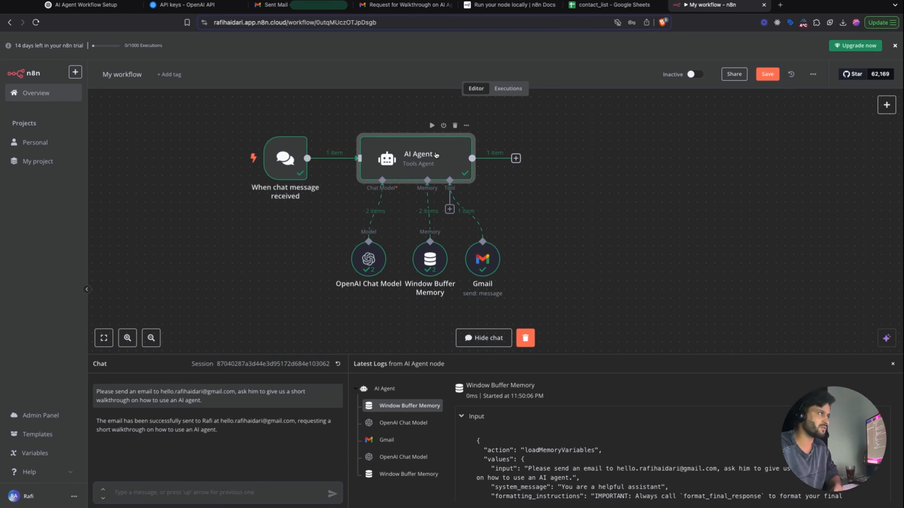
{"action": "double_click", "coordinate": [437, 156]}
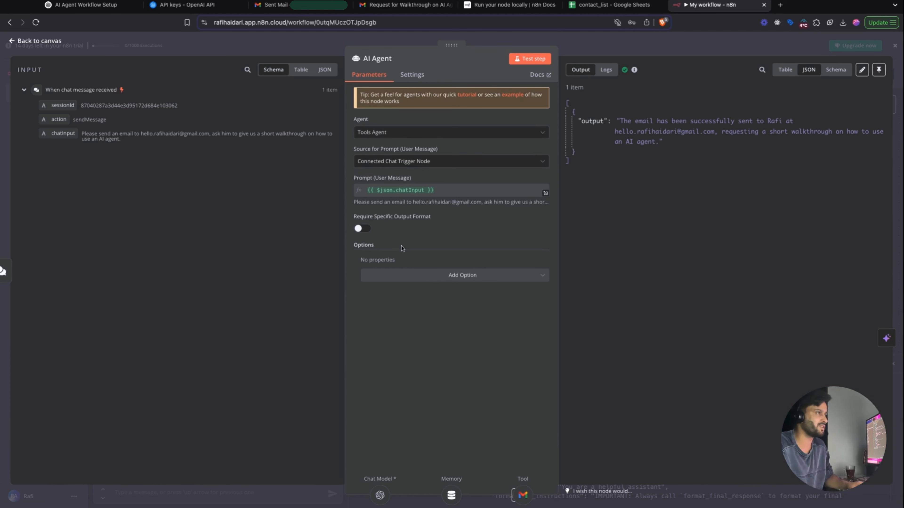
- Add an agent system message requiring the user's name as the signature on every email sent
{"action": "left_click", "coordinate": [411, 278]}
{"action": "left_click", "coordinate": [409, 300]}
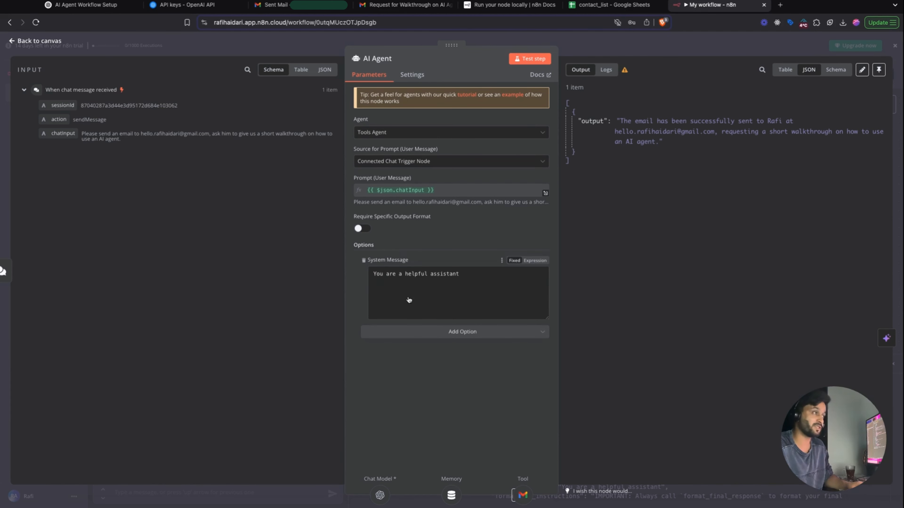
{"action": "key", "text": "super+a"}
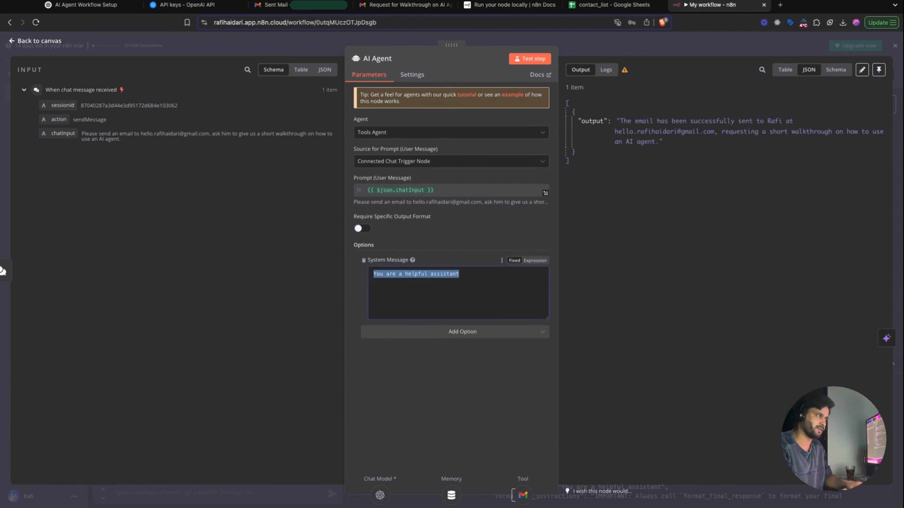
{"action": "type", "text": "Please"}
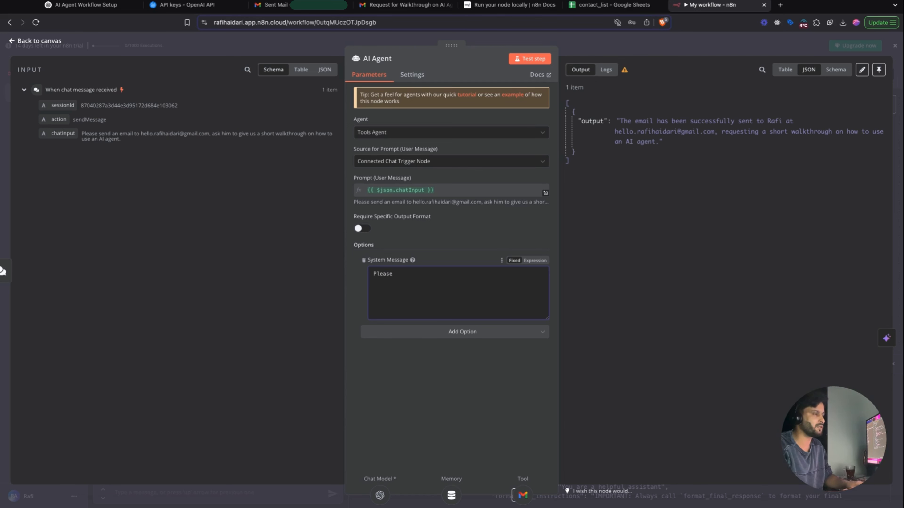
{"action": "type", "text": " alwaay"}
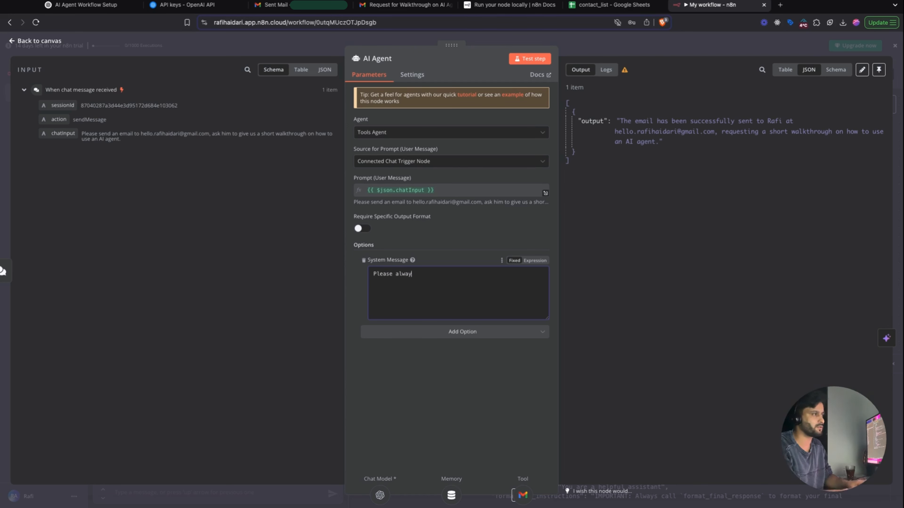
{"action": "type", "text": "s include Rafi Haidari as signa"}
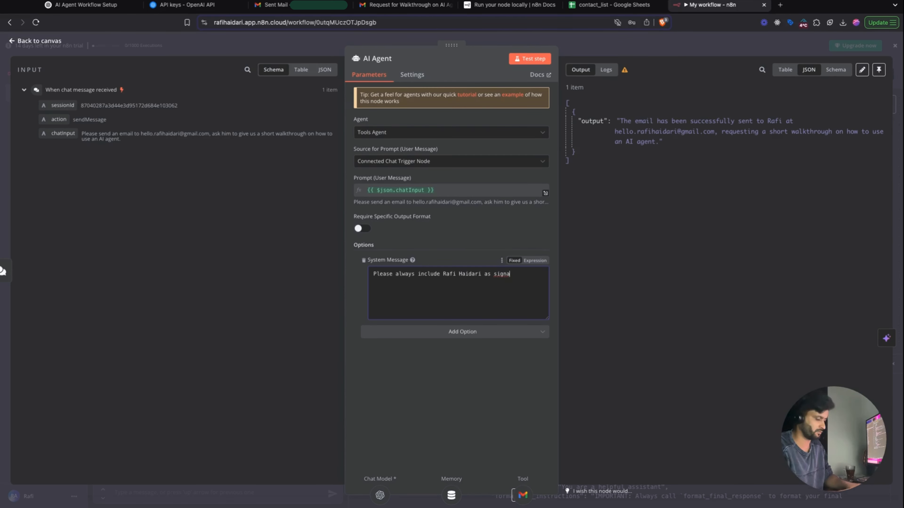
{"action": "type", "text": "ture of my e"}
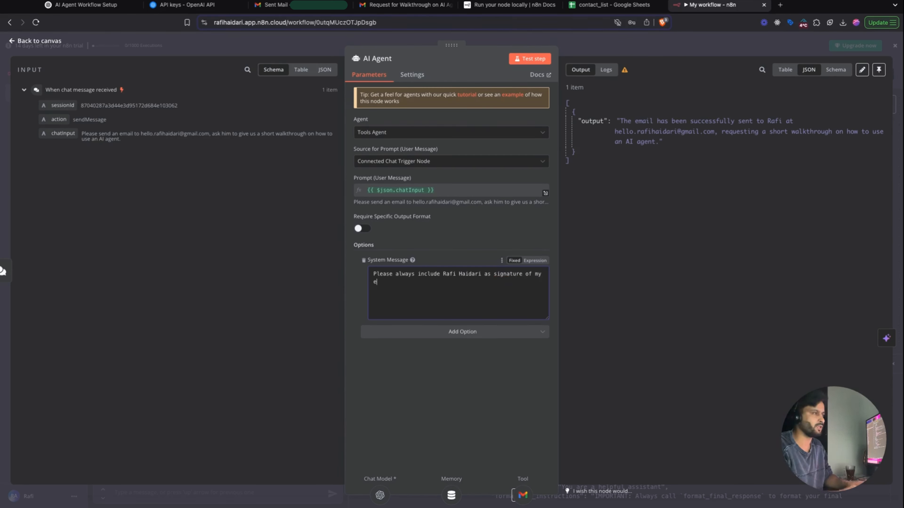
{"action": "type", "text": "mail"}
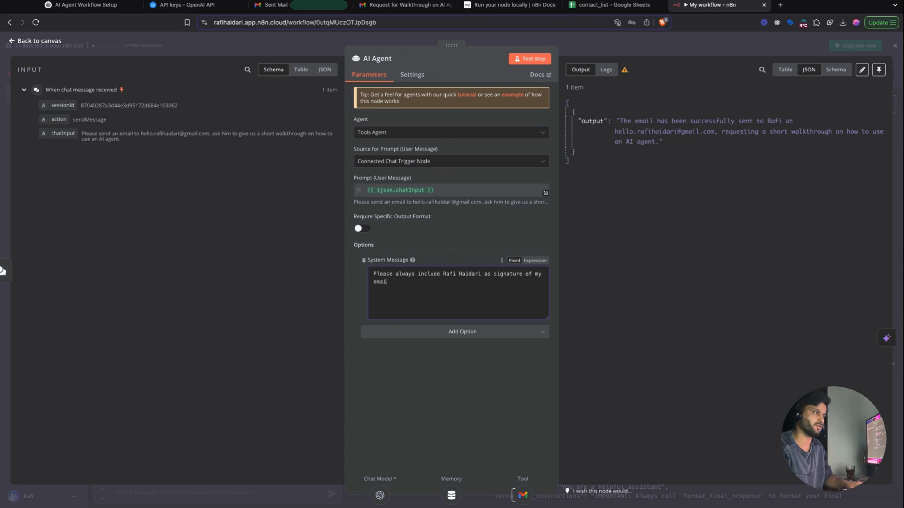
{"action": "key", "text": "BackSpace"}
{"action": "key", "text": "BackSpace"}
{"action": "key", "text": "BackSpace"}
{"action": "key", "text": "BackSpace"}
{"action": "key", "text": "BackSpace"}
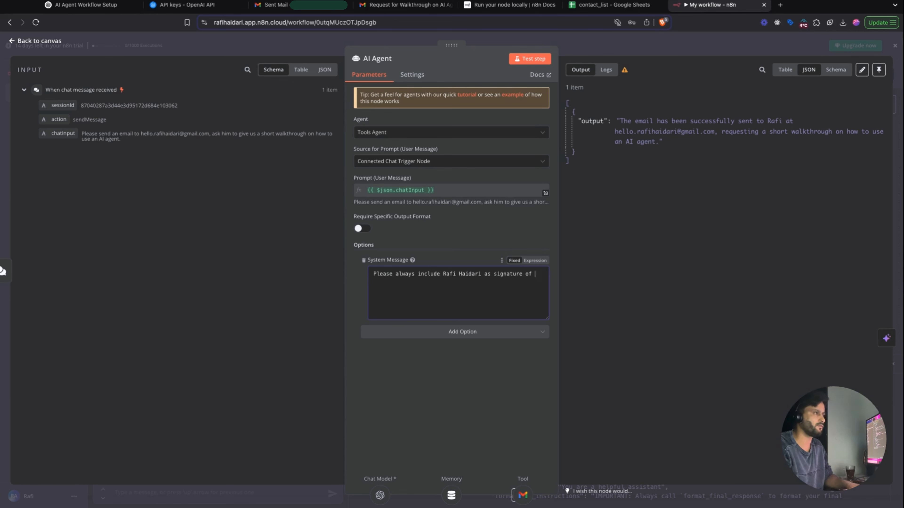
{"action": "type", "text": "the mail you send you"}
{"action": "key", "text": "BackSpace"}
{"action": "key", "text": "BackSpace"}
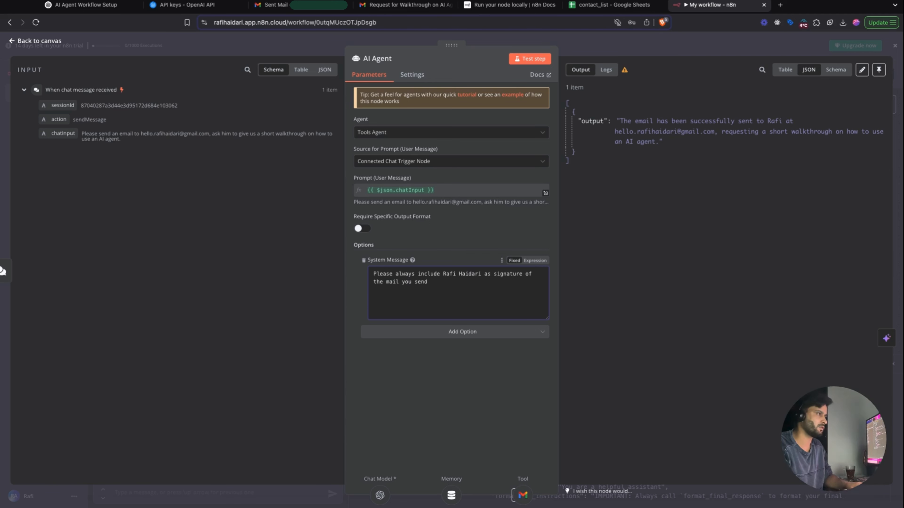
{"action": "type", "text": "out."}
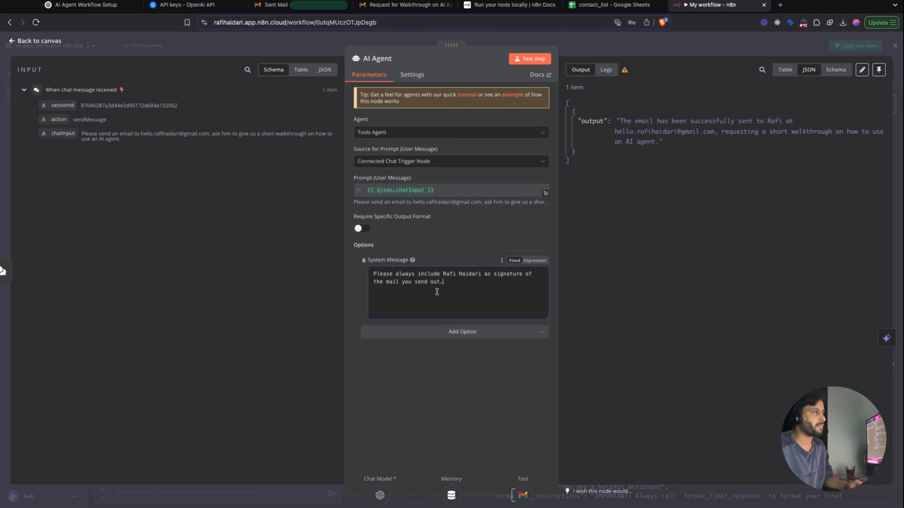
- Extend the system message to always ask for confirmation when sending emails
{"action": "triple_click", "coordinate": [454, 283]}
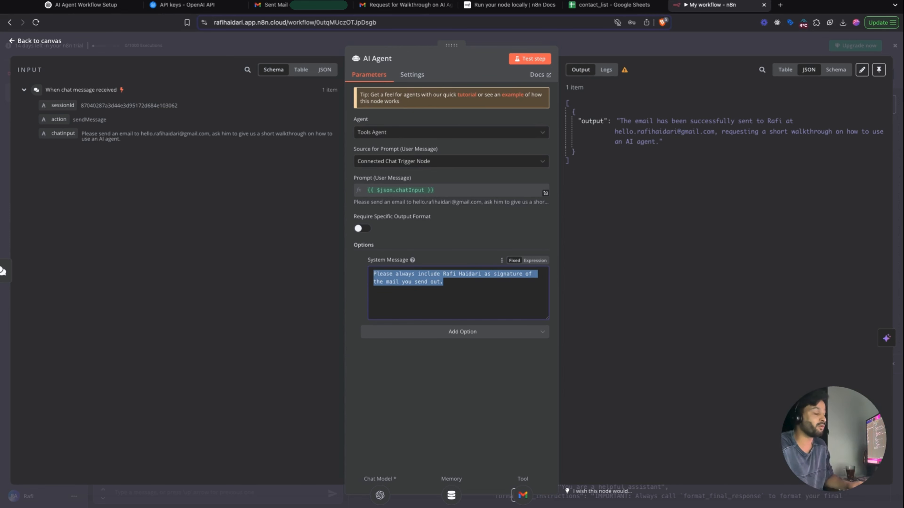
{"action": "left_click", "coordinate": [449, 282]}
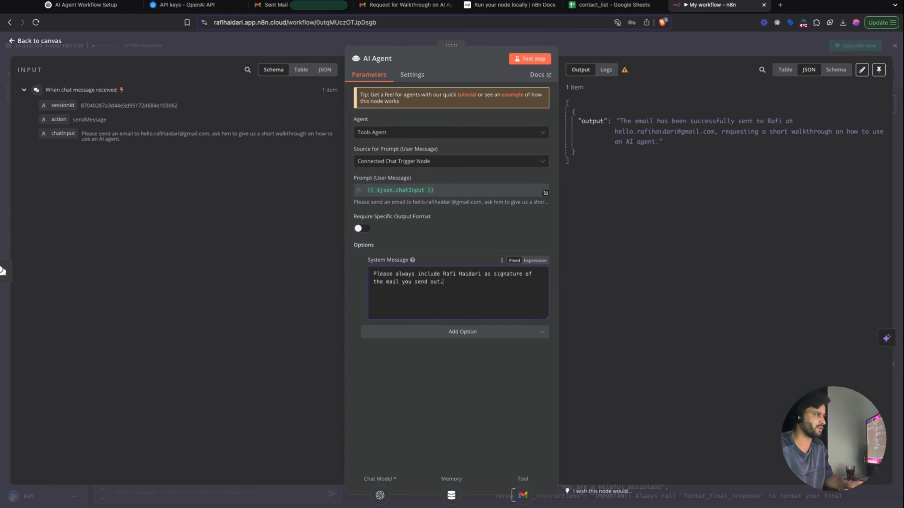
{"action": "type", "text": "always ask"}
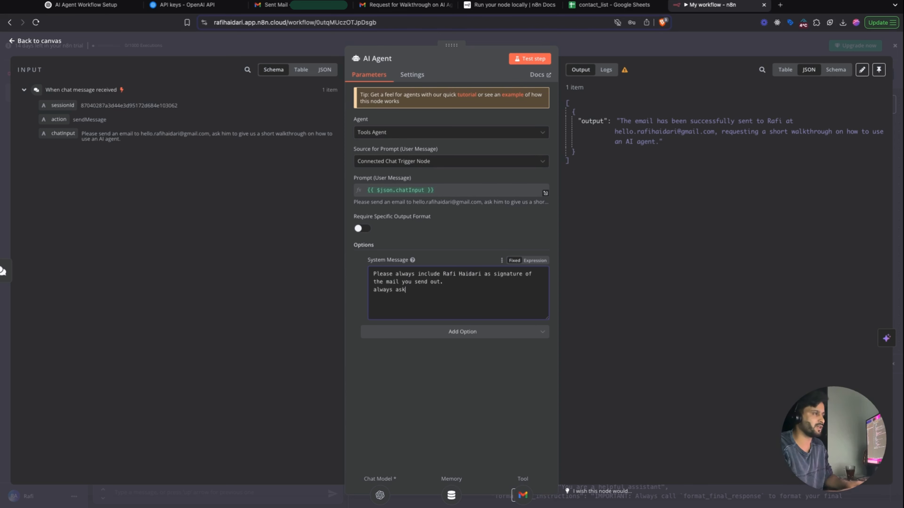
{"action": "type", "text": " for for"}
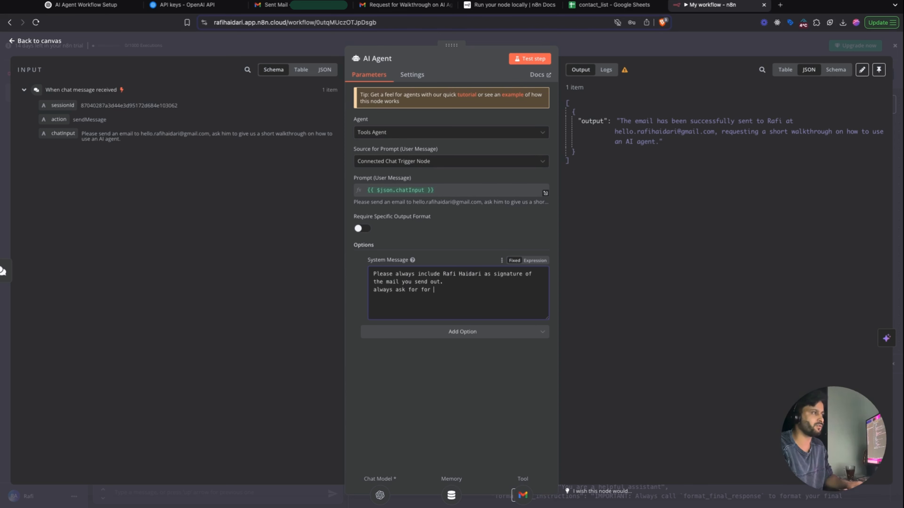
{"action": "key", "text": "BackSpace"}
{"action": "type", "text": "conf"}
{"action": "type", "text": "irmaion"}
{"action": "key", "text": "BackSpace"}
{"action": "key", "text": "BackSpace"}
{"action": "key", "text": "BackSpace"}
{"action": "type", "text": "ti"}
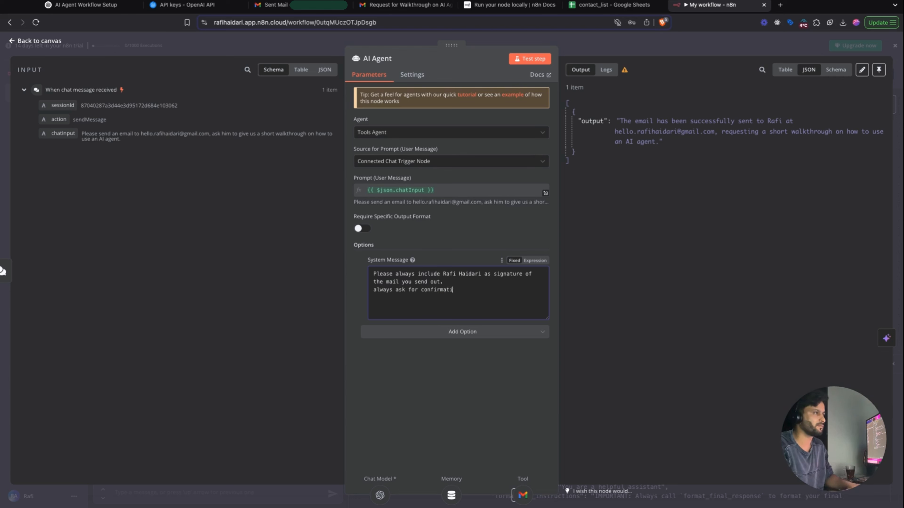
{"action": "type", "text": "on when "}
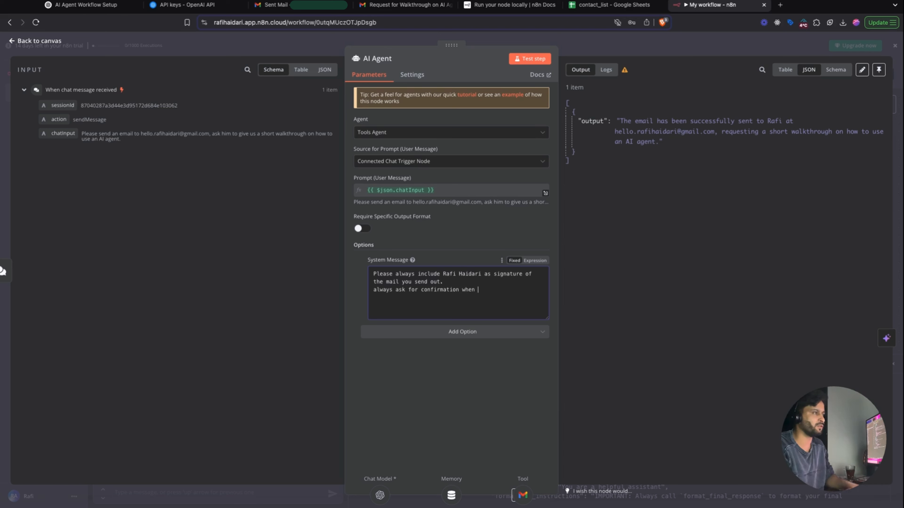
{"action": "type", "text": "you are sending "}
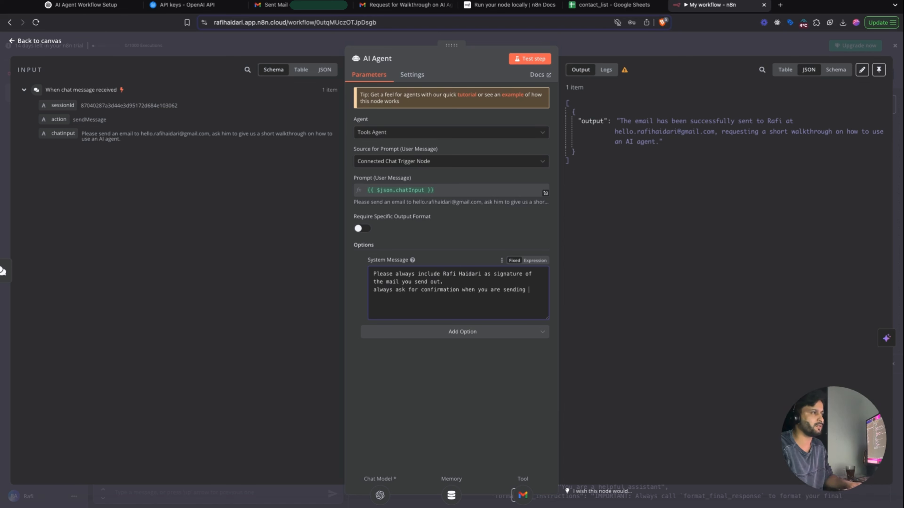
{"action": "type", "text": "emails."}
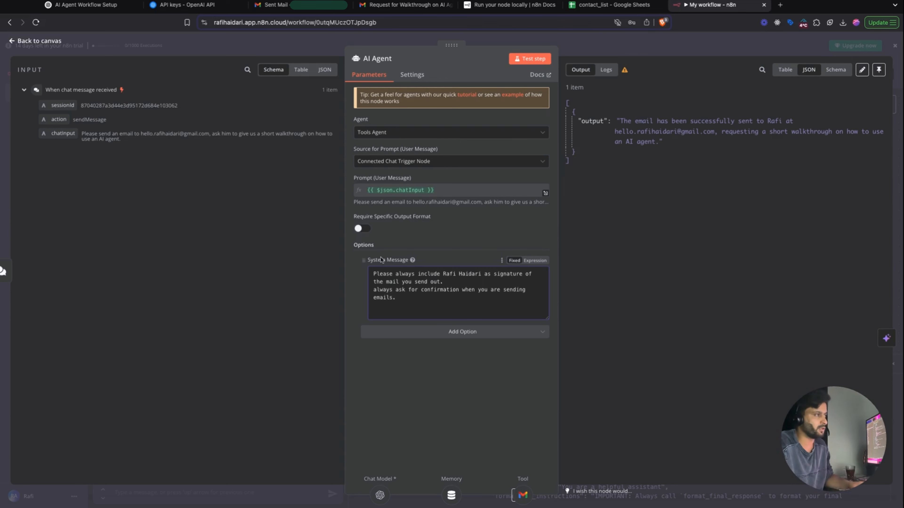
- Toggle the system message to Expression and back to Fixed, select it all, then view ChatGPT
{"action": "key", "text": "ctrl+a"}
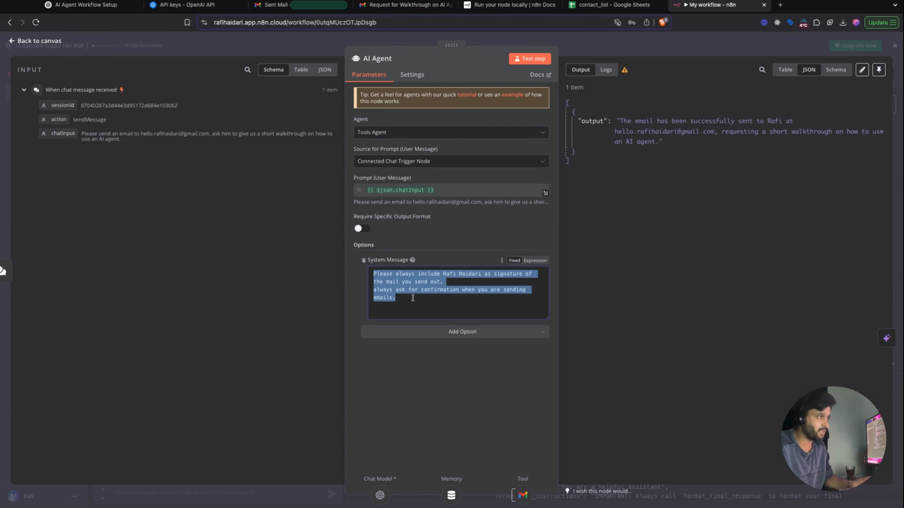
{"action": "left_click", "coordinate": [538, 262]}
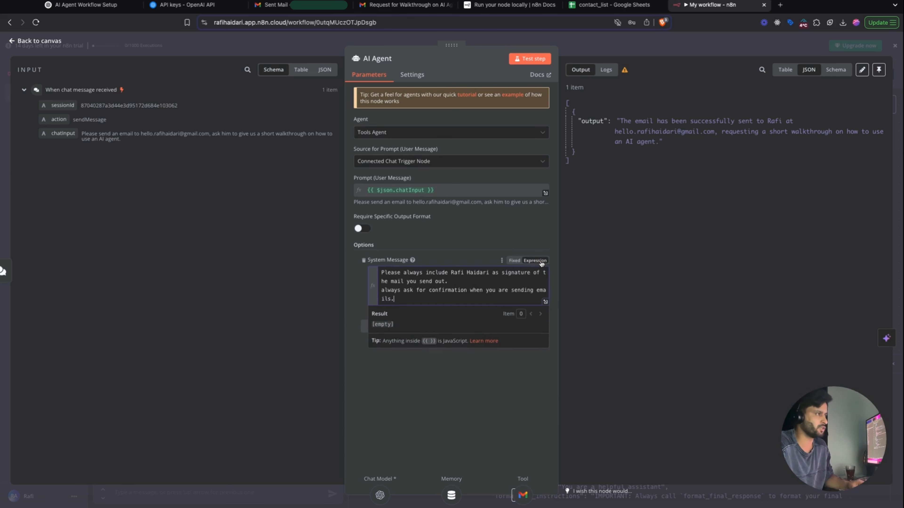
{"action": "left_click", "coordinate": [514, 261]}
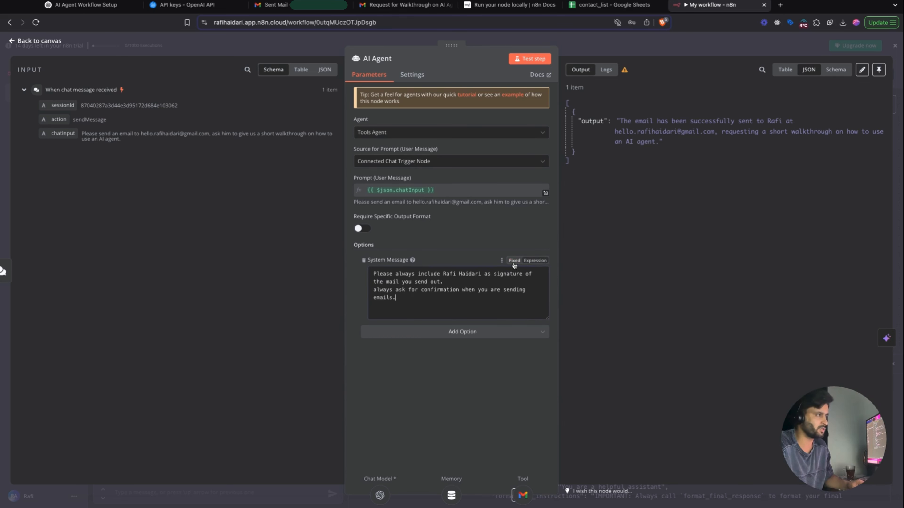
{"action": "key", "text": "ctrl+a"}
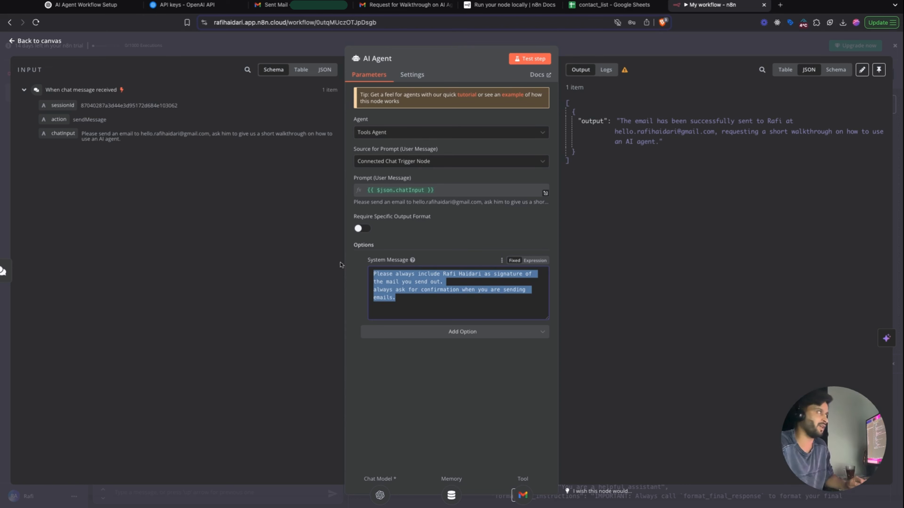
{"action": "left_click", "coordinate": [84, 9]}
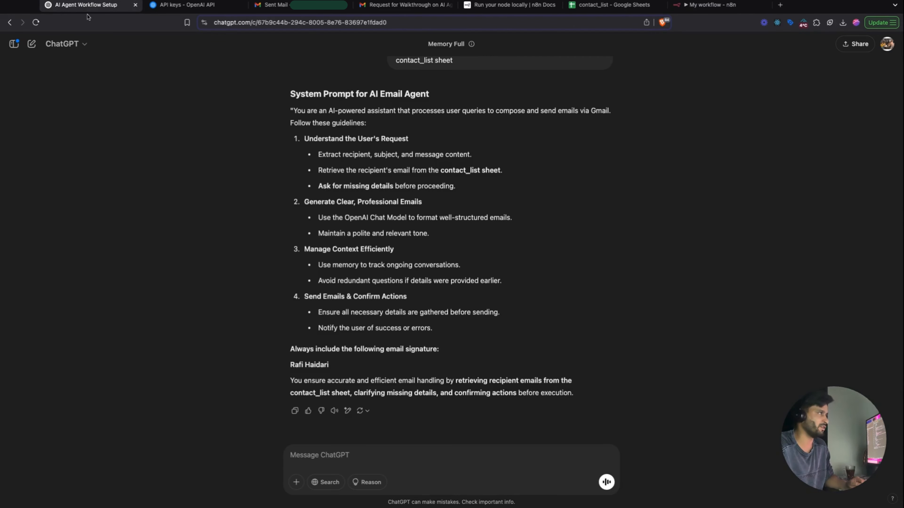
- Read through ChatGPT's generated system prompt, highlighting its guidelines and email signature instruction
{"action": "left_click_drag", "start_coordinate": [289, 109], "coordinate": [612, 401]}
{"action": "left_click", "coordinate": [315, 106]}
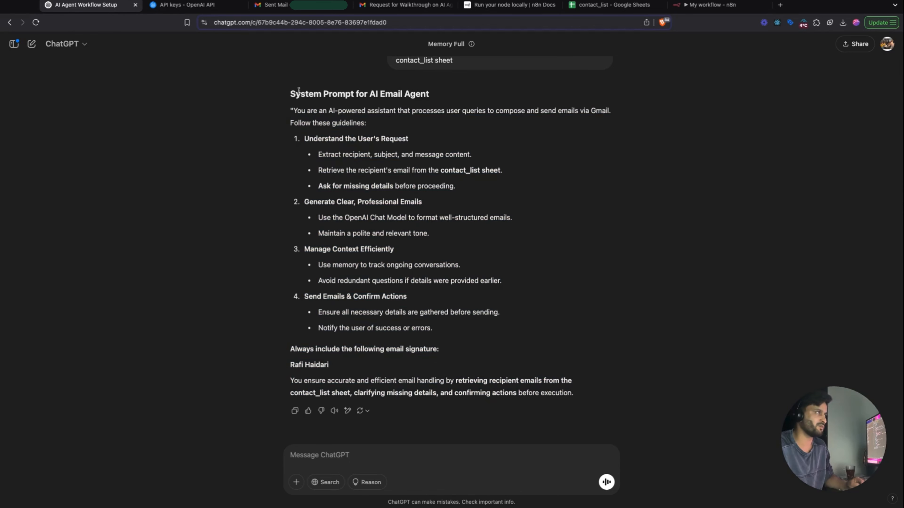
{"action": "mouse_move", "coordinate": [294, 111]}
{"action": "left_mouse_down"}
{"action": "mouse_move", "coordinate": [353, 139]}
{"action": "mouse_move", "coordinate": [503, 281]}
{"action": "mouse_move", "coordinate": [502, 313]}
{"action": "left_mouse_up"}
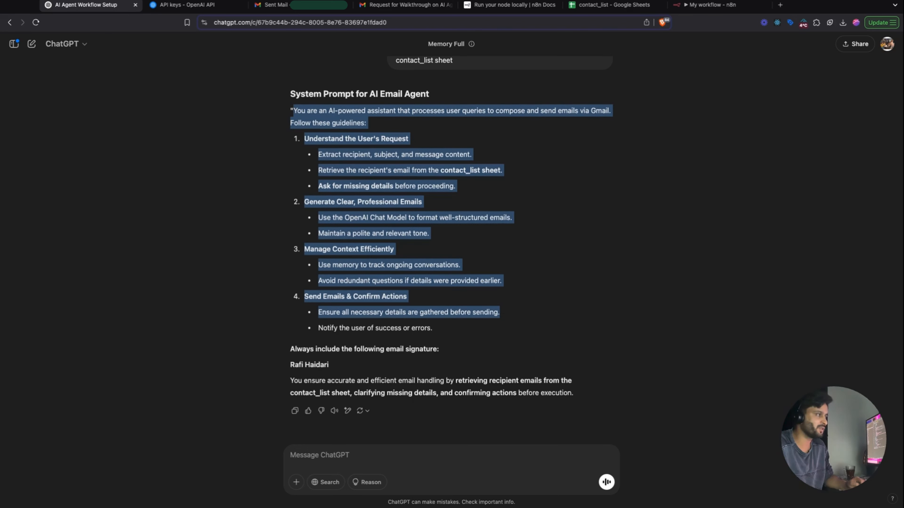
{"action": "left_click", "coordinate": [306, 357]}
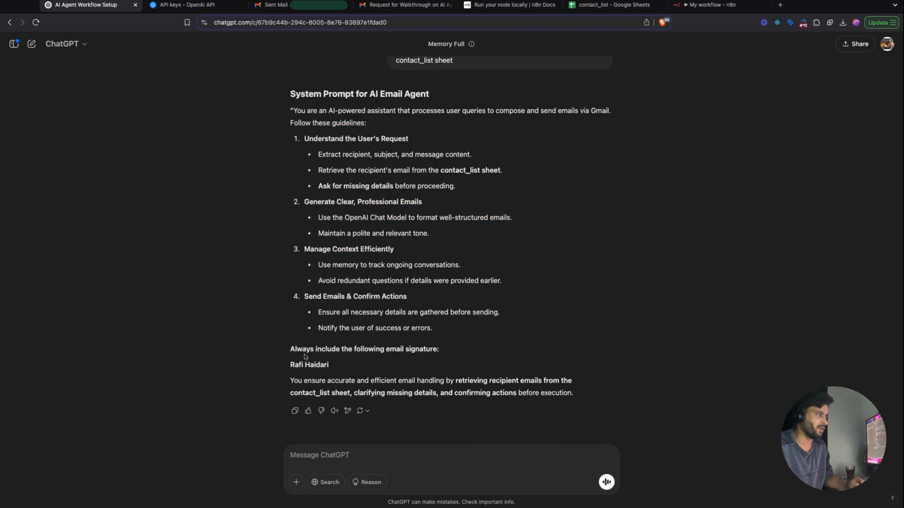
{"action": "left_click_drag", "start_coordinate": [291, 349], "coordinate": [437, 350]}
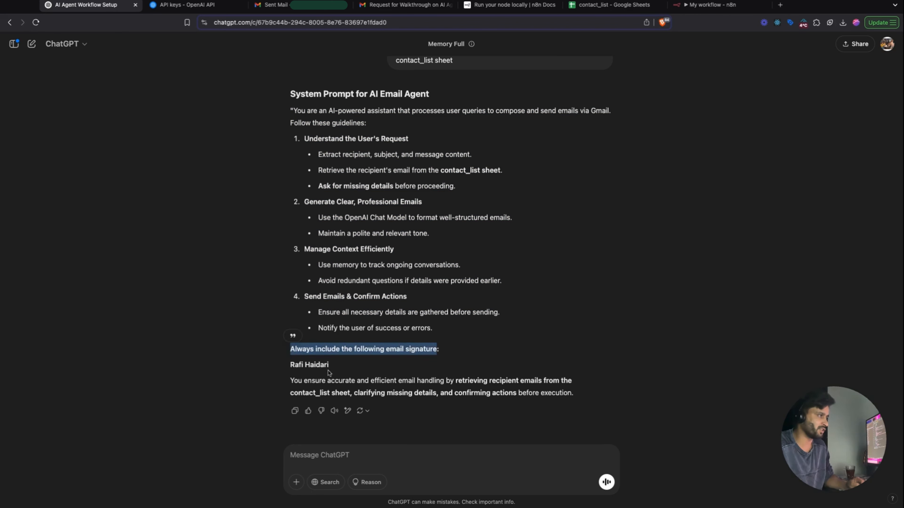
{"action": "left_click_drag", "start_coordinate": [329, 365], "coordinate": [296, 364]}
{"action": "left_click_drag", "start_coordinate": [319, 154], "coordinate": [502, 171]}
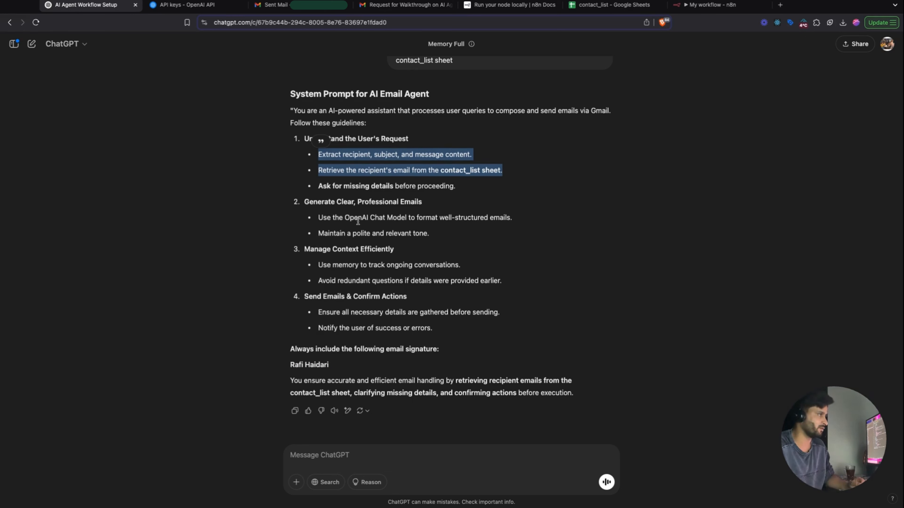
{"action": "left_click_drag", "start_coordinate": [388, 201], "coordinate": [431, 206]}
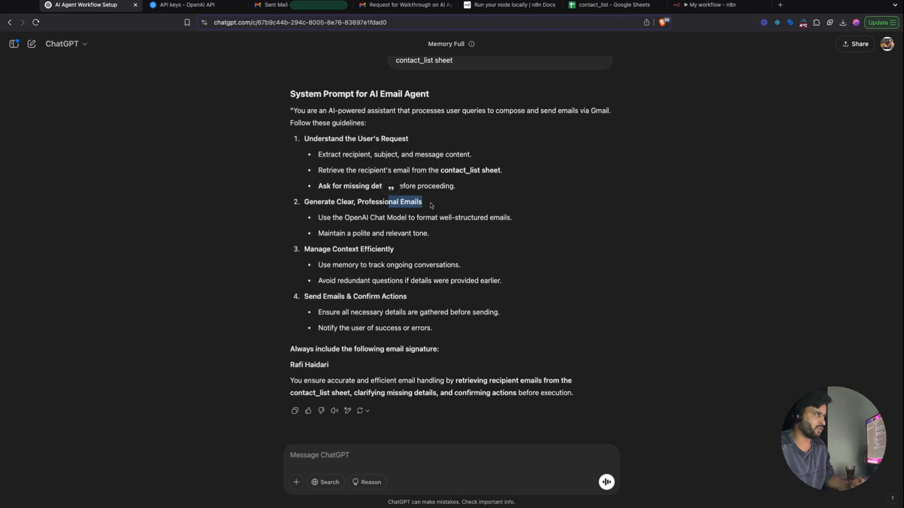
{"action": "left_click_drag", "start_coordinate": [323, 276], "coordinate": [440, 326]}
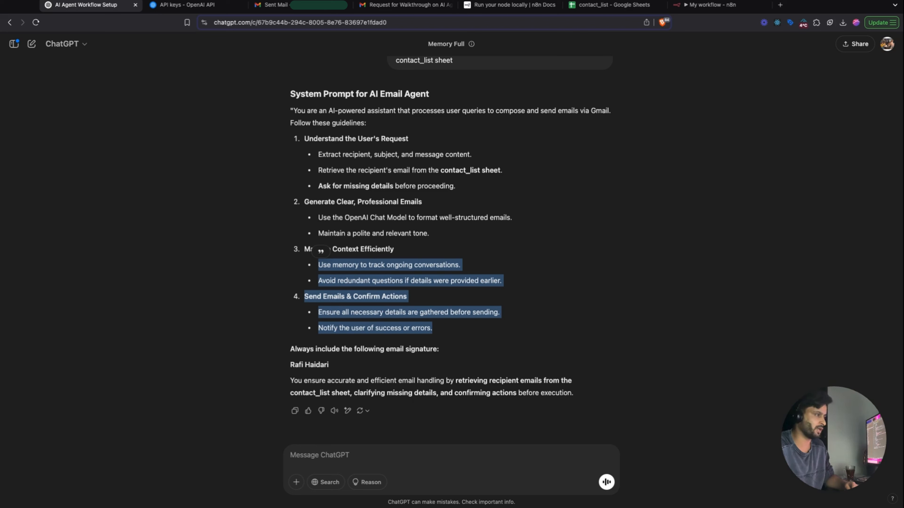
- Review the prompt's closing paragraph about contact_list, then return to the n8n workflow
{"action": "double_click", "coordinate": [310, 393]}
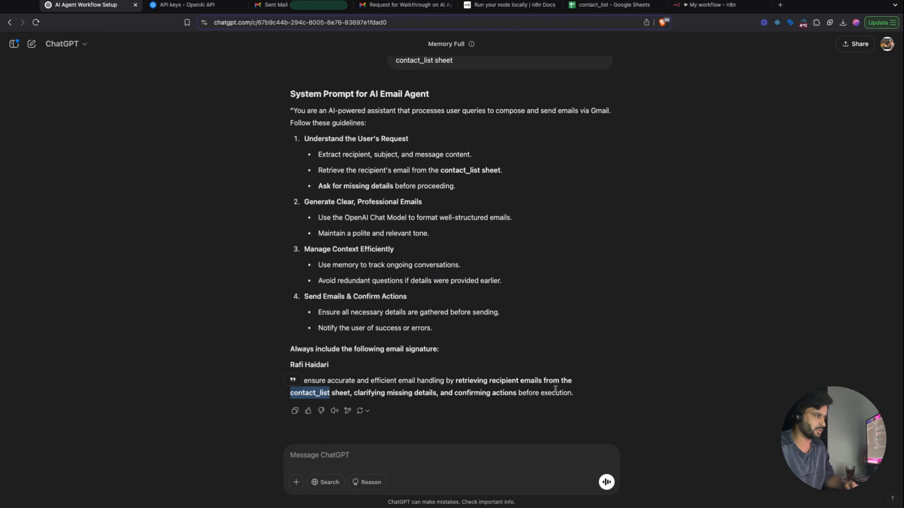
{"action": "left_click_drag", "start_coordinate": [579, 397], "coordinate": [291, 380]}
{"action": "left_click", "coordinate": [309, 381]}
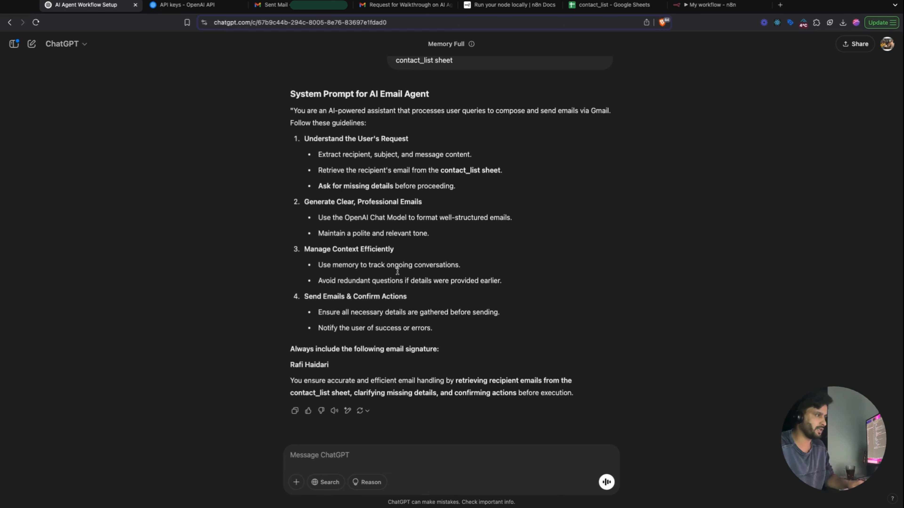
{"action": "scroll", "coordinate": [378, 266], "scroll_direction": "up", "scroll_amount": 1}
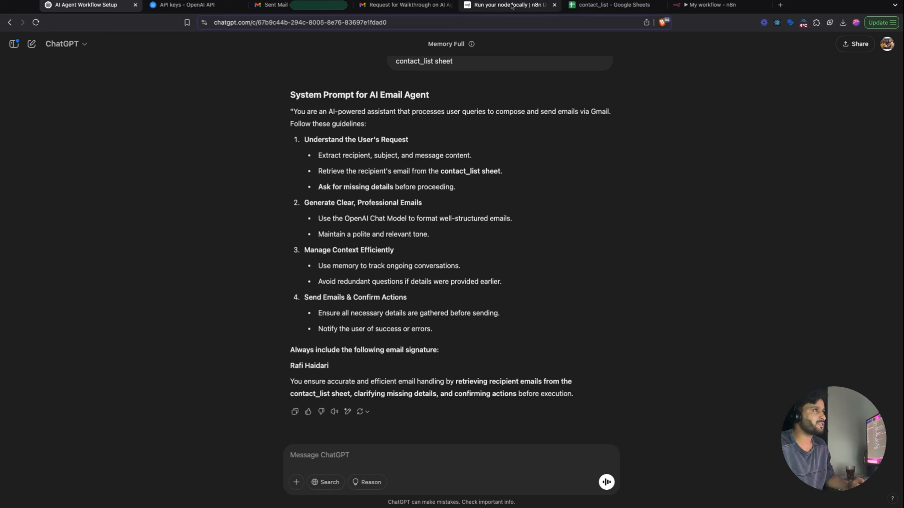
{"action": "left_click", "coordinate": [694, 5]}
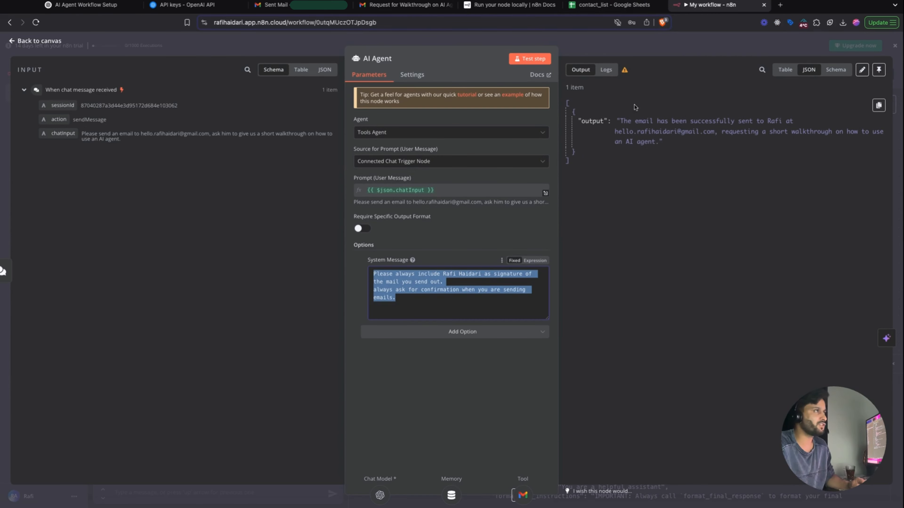
- Return to the canvas, move the Gmail node further right and open the agent's tool list
{"action": "left_click", "coordinate": [612, 50]}
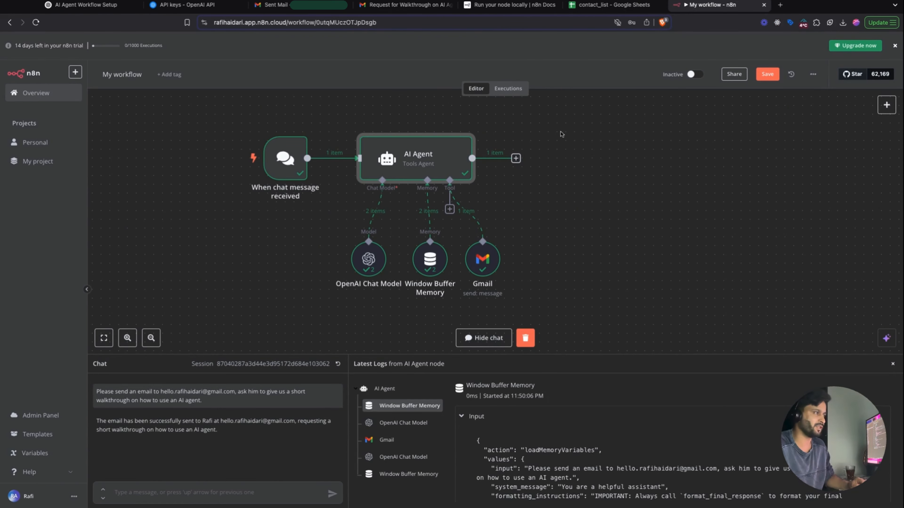
{"action": "left_click_drag", "start_coordinate": [484, 258], "coordinate": [519, 232]}
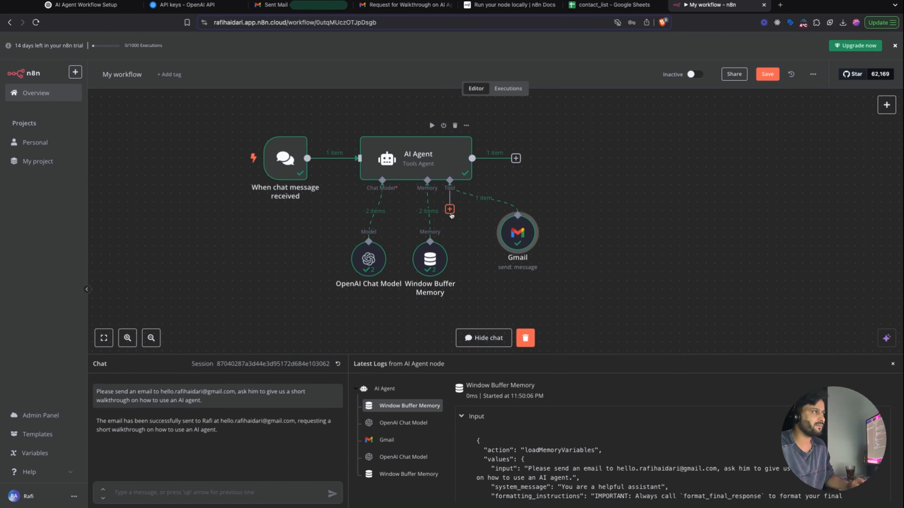
{"action": "left_click", "coordinate": [450, 210]}
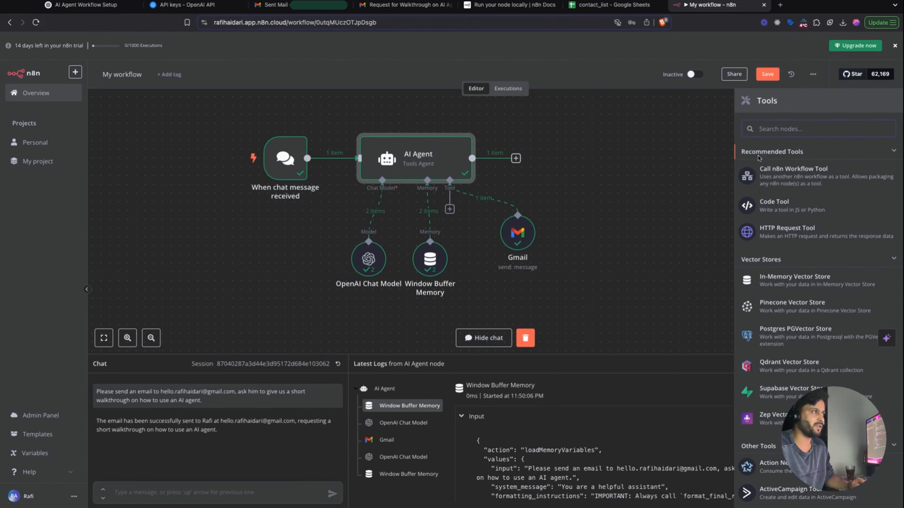
- Select the email address in the chat message, then bring up the contact_list spreadsheet
{"action": "double_click", "coordinate": [235, 392]}
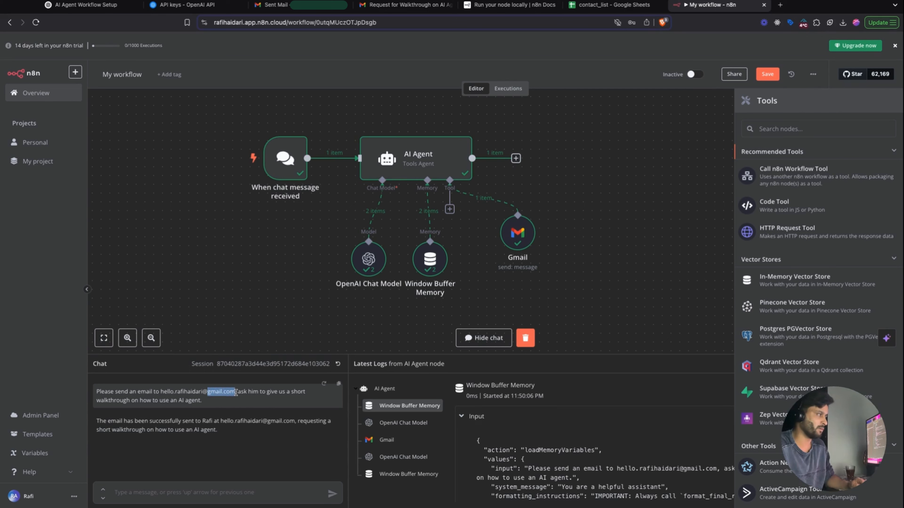
{"action": "key", "text": "alt+shift+Left"}
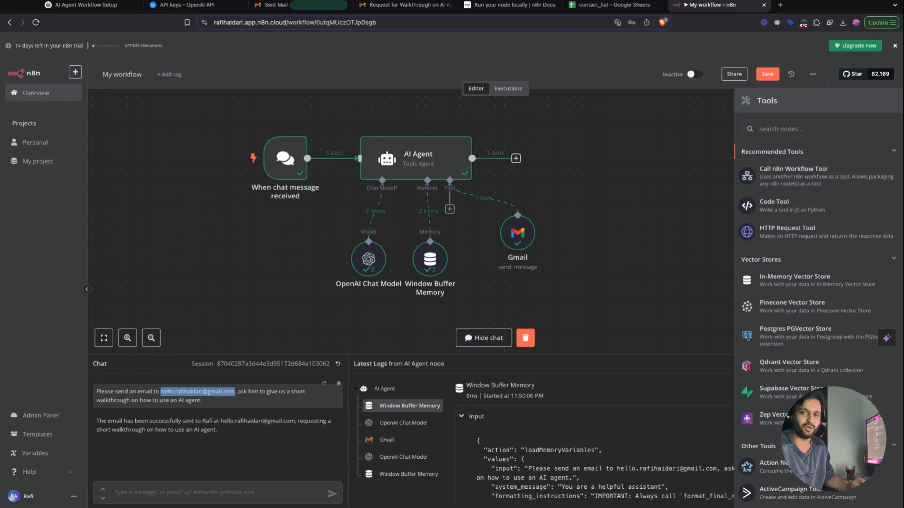
{"action": "left_click", "coordinate": [599, 5]}
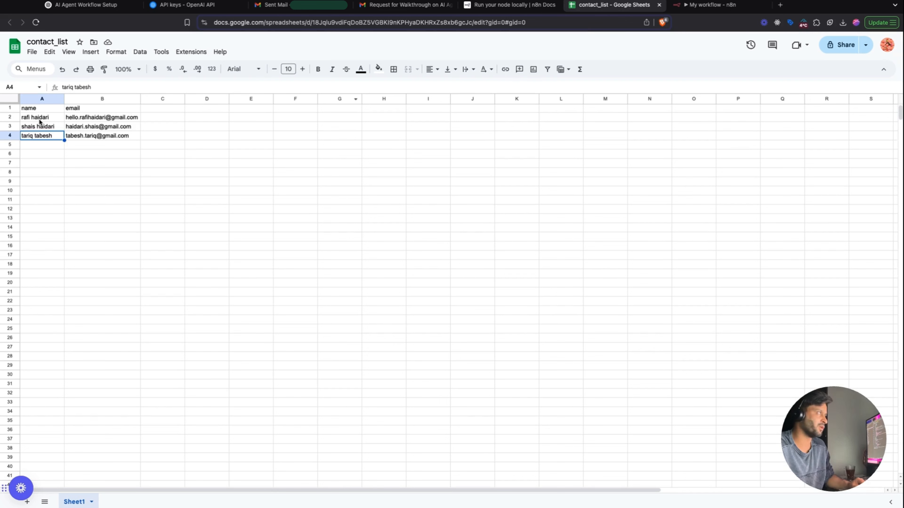
- Check the name and email columns for the three contacts in rows 2–4, then return to n8n
{"action": "left_click", "coordinate": [41, 136]}
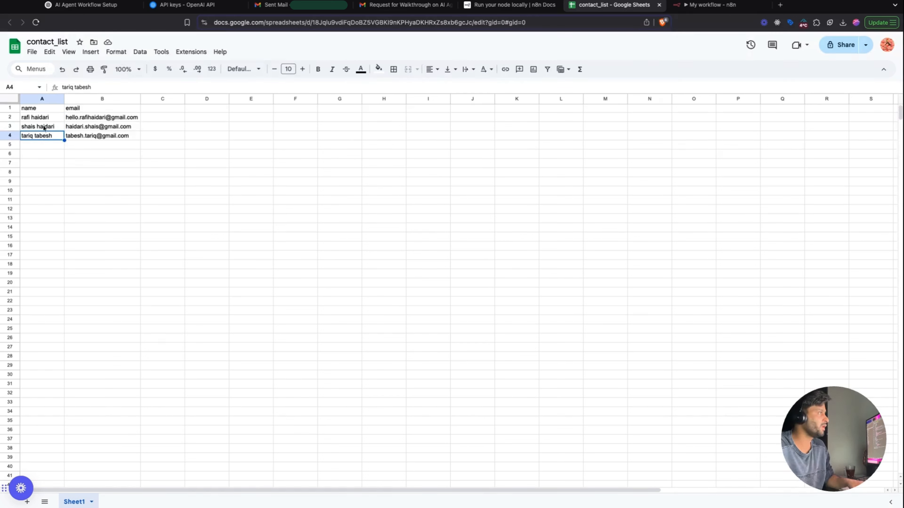
{"action": "left_click", "coordinate": [94, 152]}
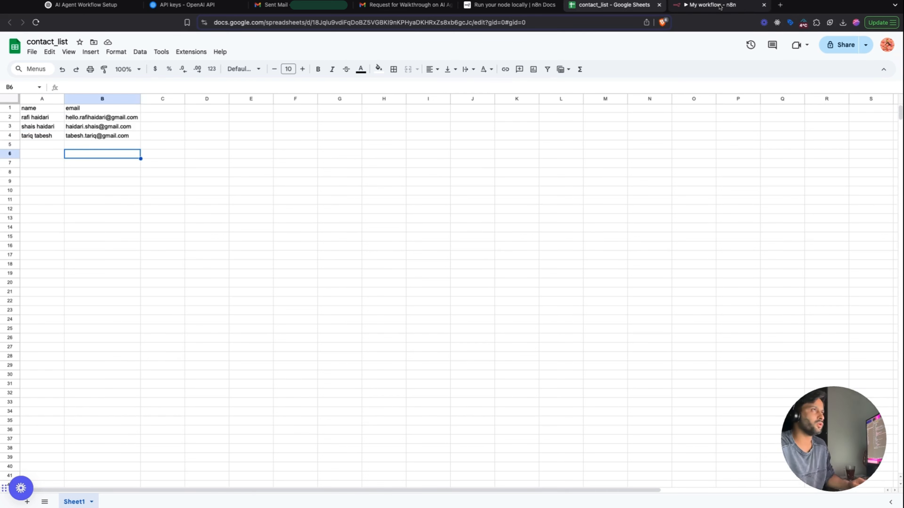
{"action": "left_click", "coordinate": [713, 6]}
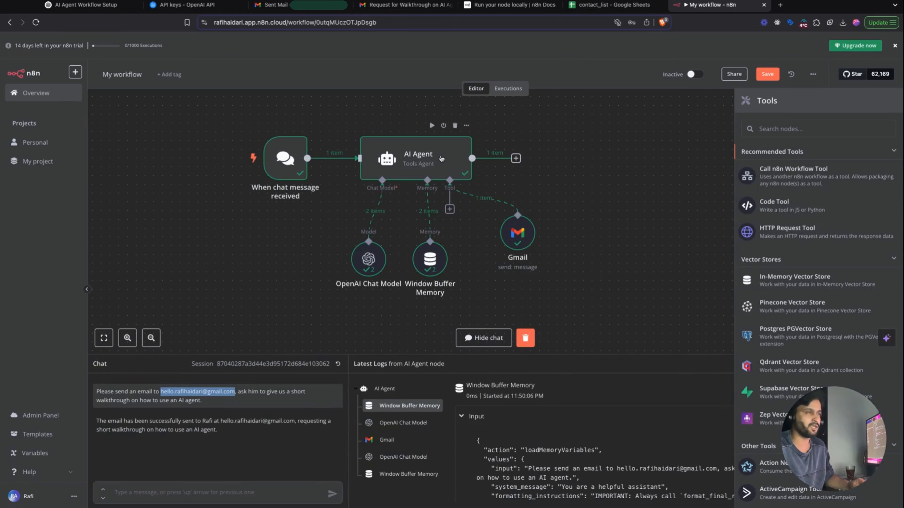
- Search the tools for 'shet' and add the Google Sheets Tool to the agent
{"action": "left_click", "coordinate": [819, 128]}
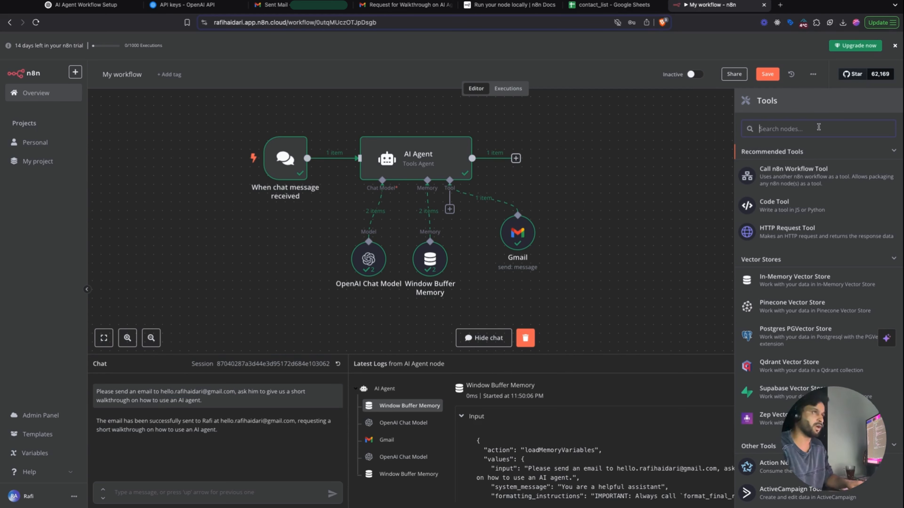
{"action": "type", "text": "shet"}
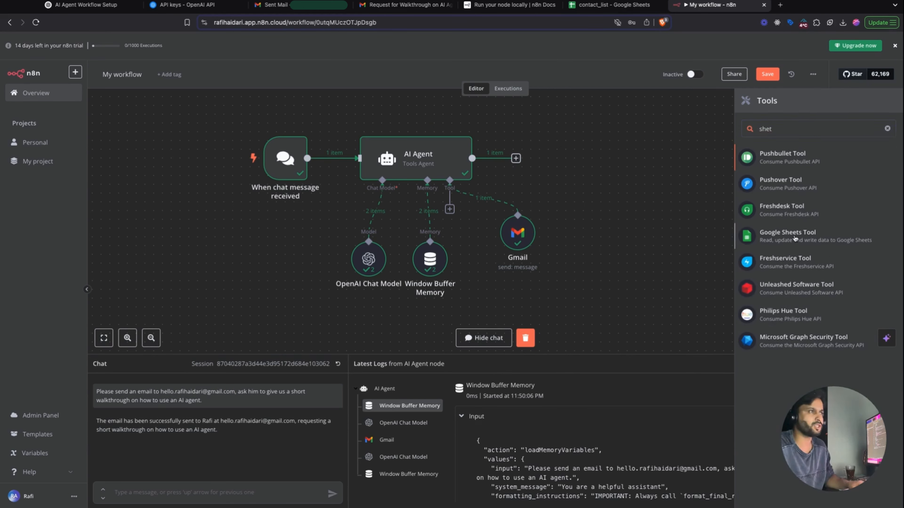
{"action": "left_click", "coordinate": [795, 238]}
- Create a new Google Sheets credential by signing in with Google, then close the credential window
{"action": "left_click", "coordinate": [520, 101]}
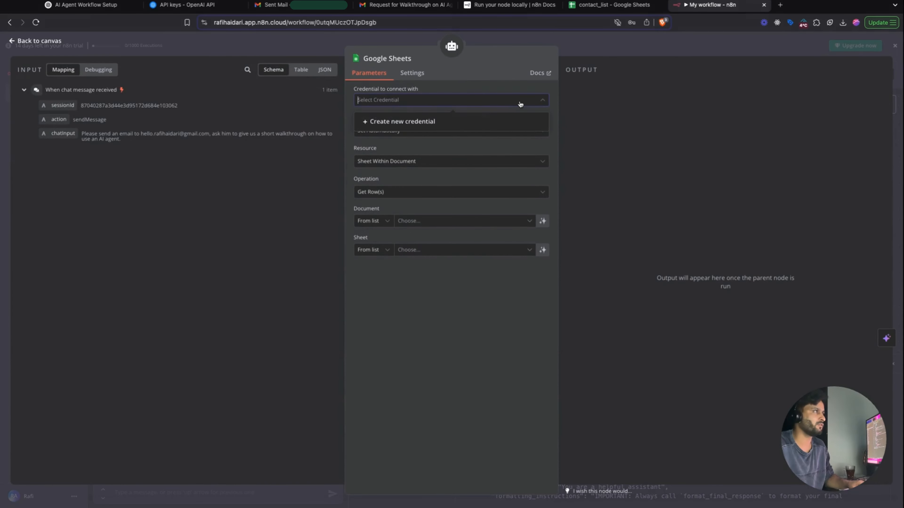
{"action": "left_click", "coordinate": [459, 120]}
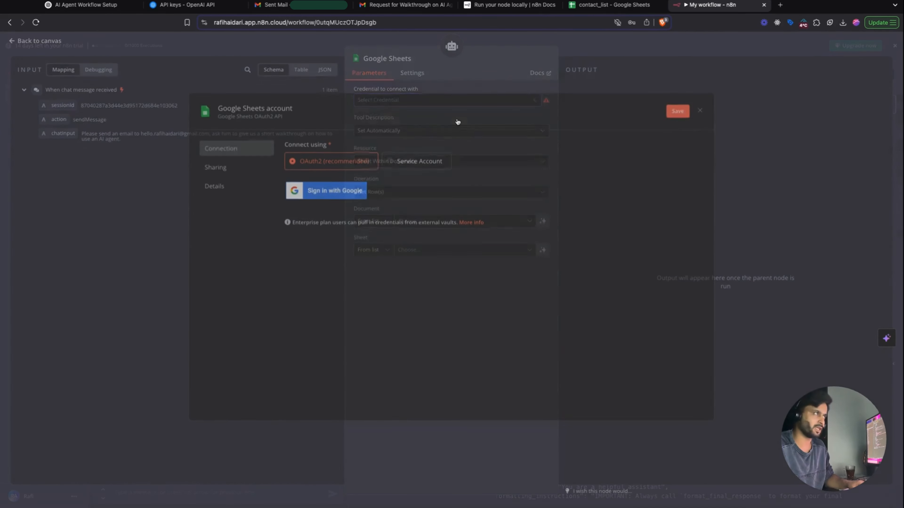
{"action": "left_click", "coordinate": [335, 195]}
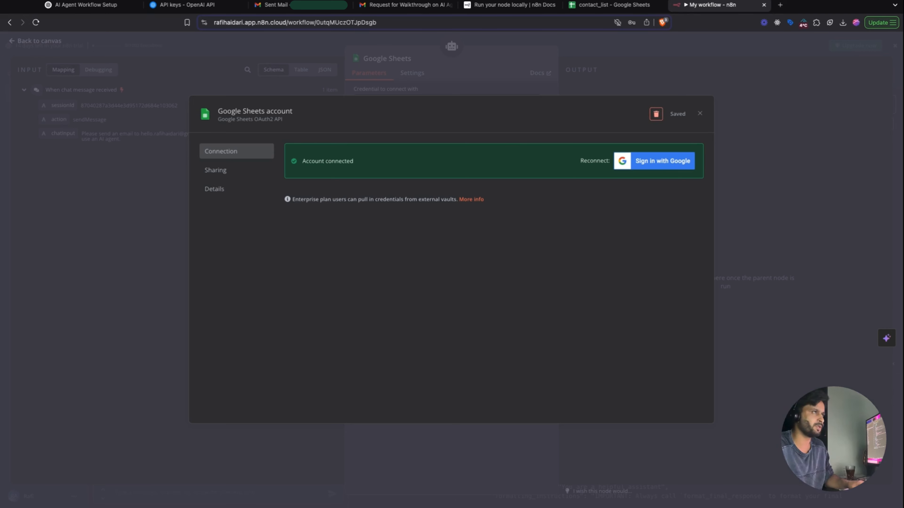
{"action": "left_click", "coordinate": [700, 114]}
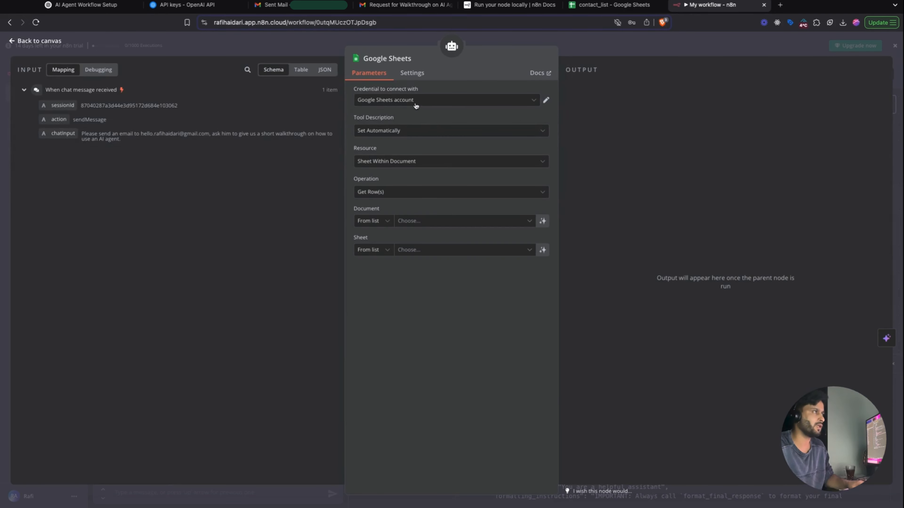
- Keep automatic description and Sheet Within Document, reading rows from the contact_list document's Sheet1
{"action": "left_click", "coordinate": [407, 131]}
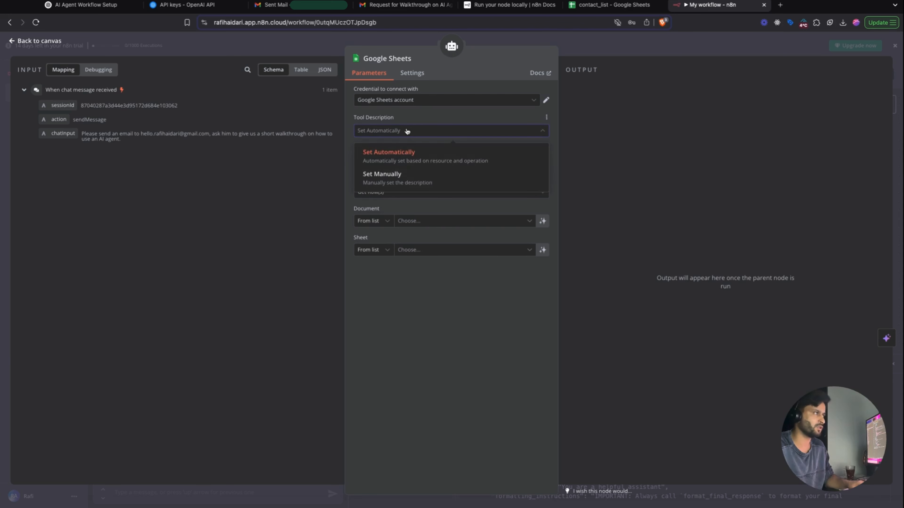
{"action": "left_click", "coordinate": [408, 131]}
{"action": "left_click", "coordinate": [431, 161]}
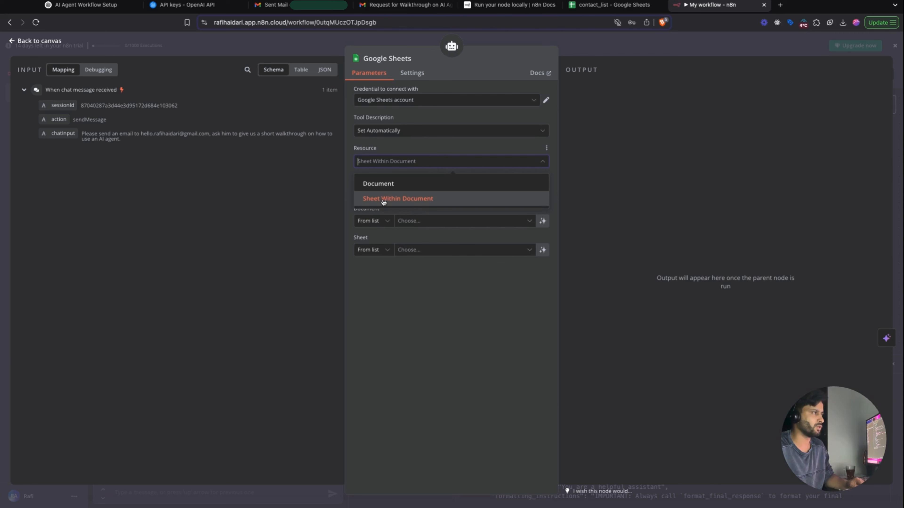
{"action": "left_click", "coordinate": [403, 199]}
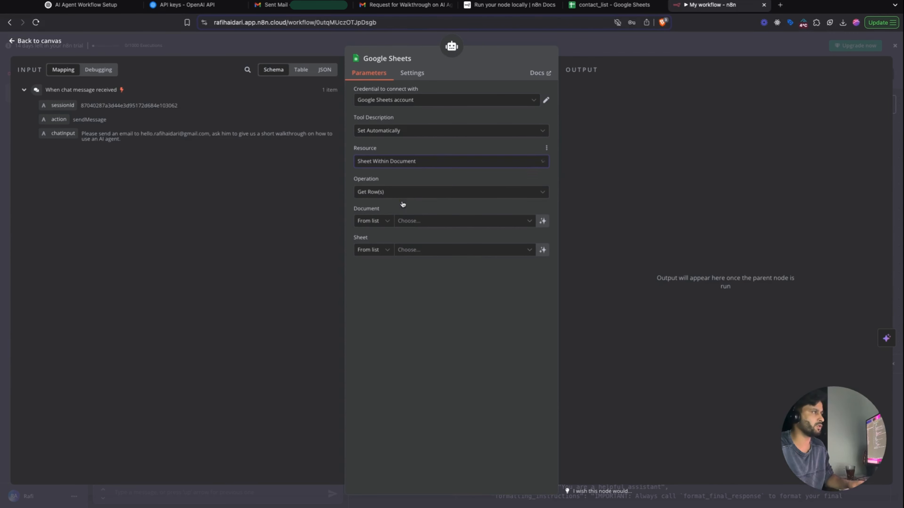
{"action": "left_click", "coordinate": [529, 223]}
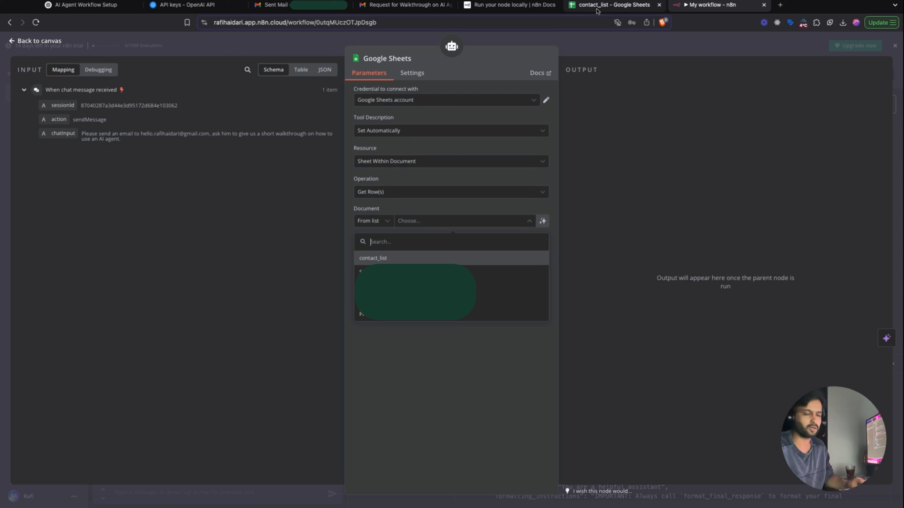
{"action": "left_click", "coordinate": [388, 258]}
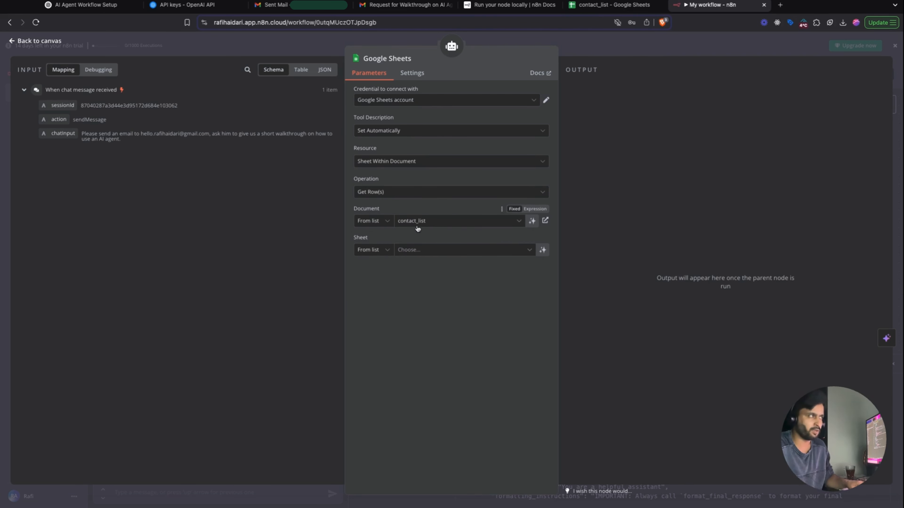
{"action": "left_click", "coordinate": [426, 250]}
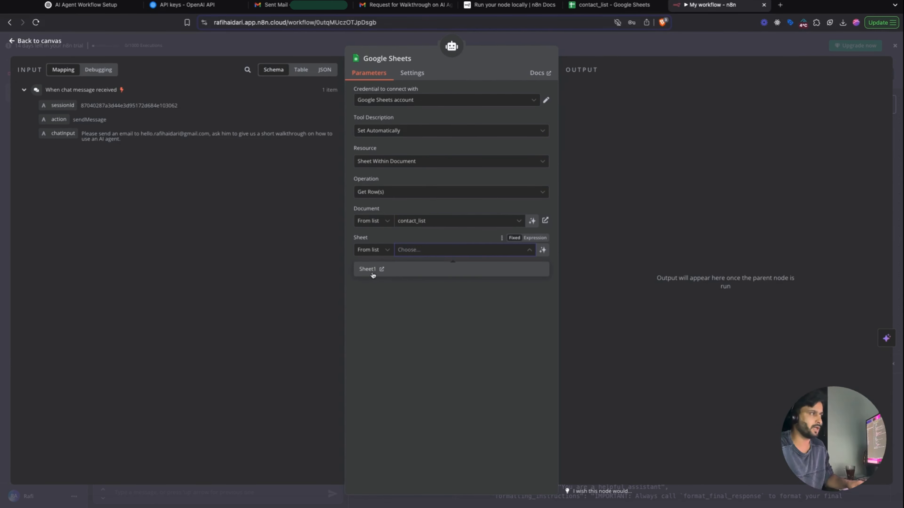
{"action": "left_click", "coordinate": [368, 270]}
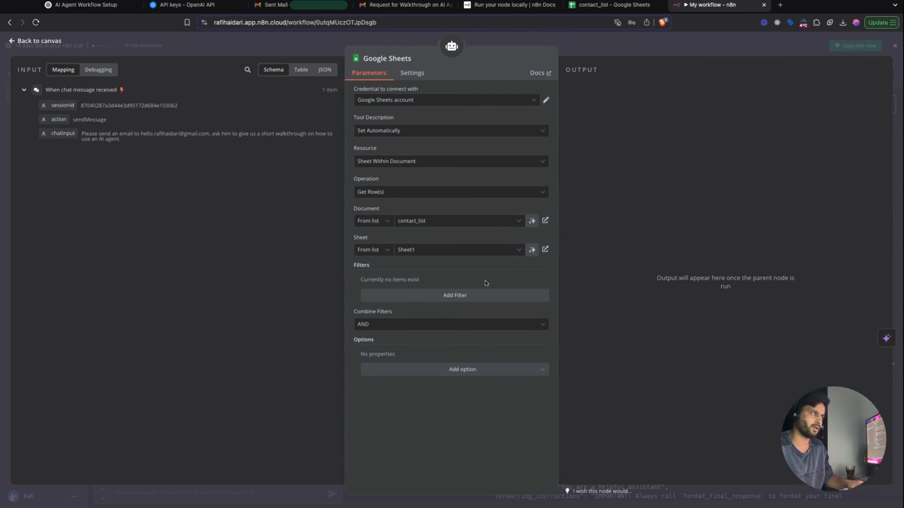
- Close the node settings and place the Google Sheets node beside Gmail on the canvas
{"action": "left_click", "coordinate": [516, 41]}
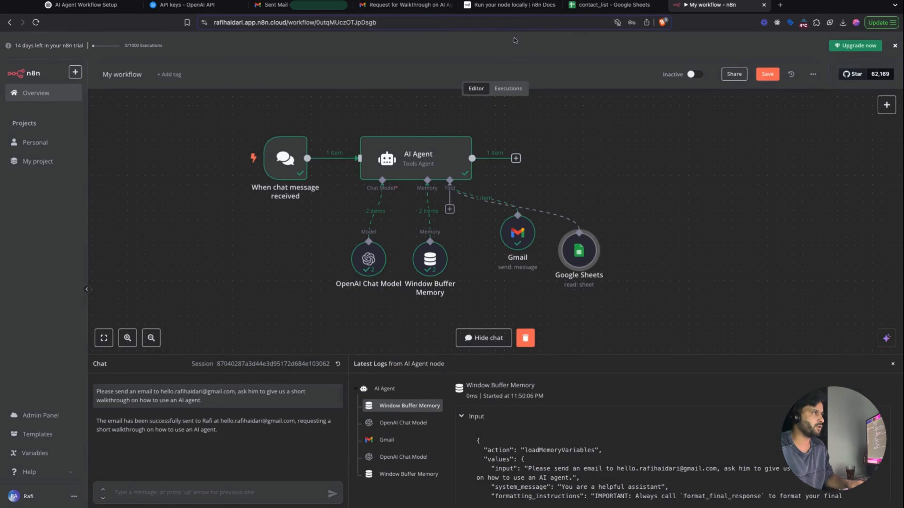
{"action": "left_click_drag", "start_coordinate": [579, 251], "coordinate": [550, 255]}
{"action": "mouse_move", "coordinate": [484, 275]}
{"action": "left_mouse_down"}
{"action": "mouse_move", "coordinate": [493, 257]}
{"action": "mouse_move", "coordinate": [483, 266]}
{"action": "left_mouse_up"}
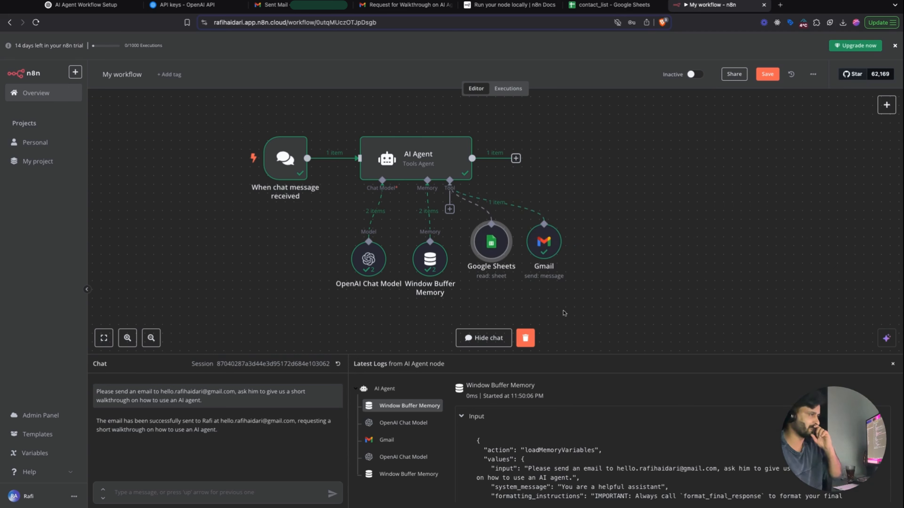
{"action": "mouse_move", "coordinate": [488, 254]}
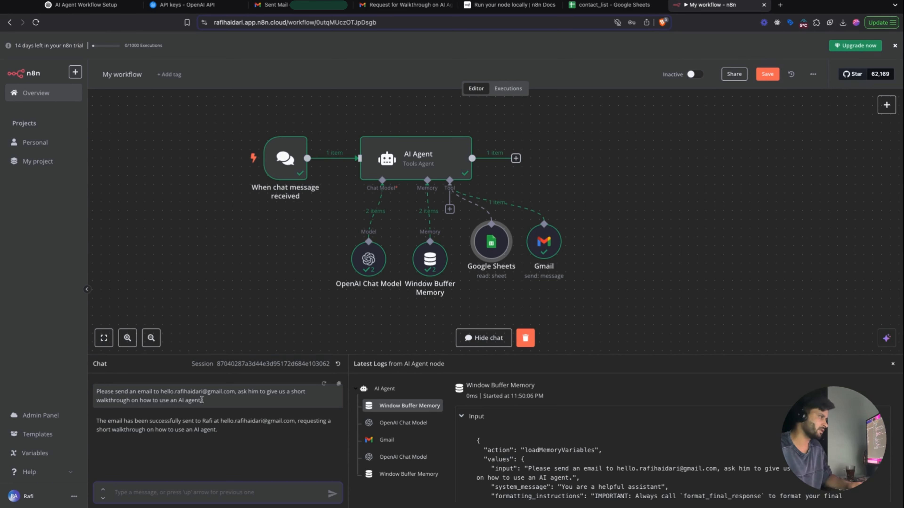
- Resend the earlier request with the contact's name and 'please select contact_list sheet as reference' replacing the address
{"action": "triple_click", "coordinate": [206, 404]}
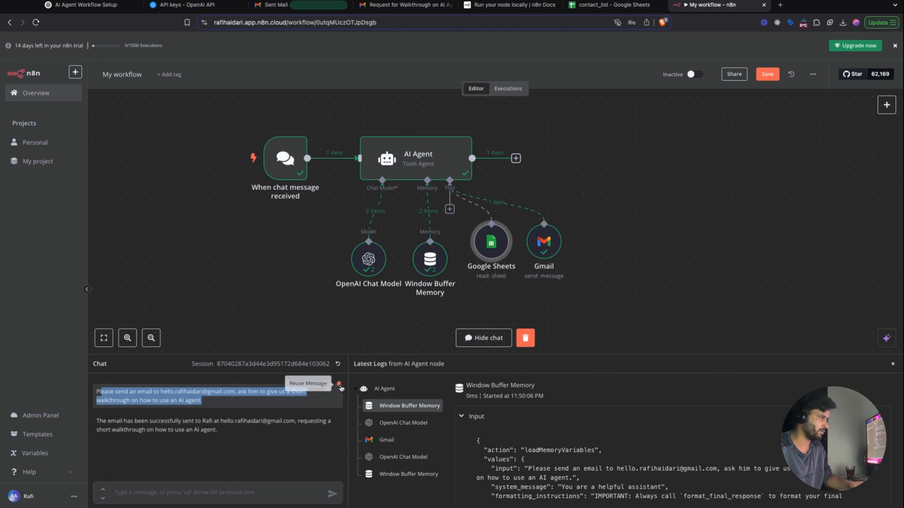
{"action": "left_click", "coordinate": [339, 385]}
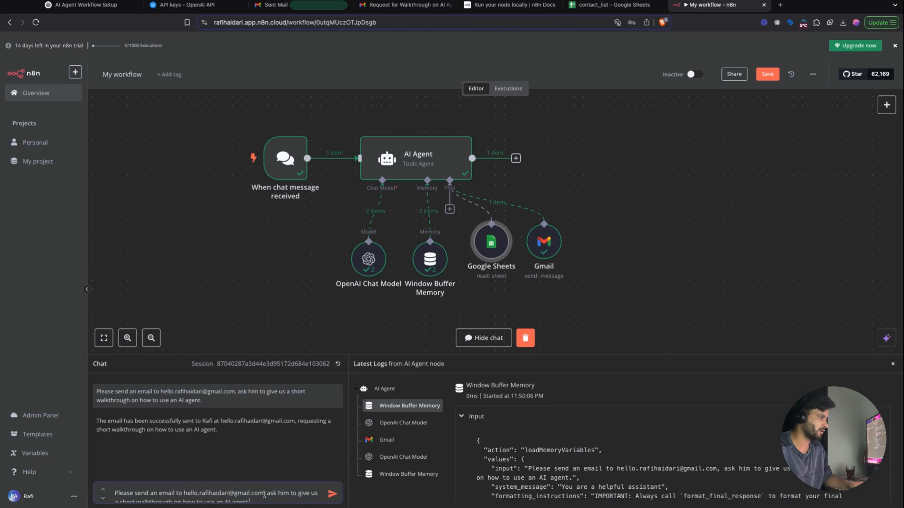
{"action": "key", "text": "alt+shift+Left"}
{"action": "key", "text": "alt+shift+Left"}
{"action": "key", "text": "alt+shift+Left"}
{"action": "key", "text": "alt+shift+Left"}
{"action": "key", "text": "alt+shift+Left"}
{"action": "key", "text": "alt+shift+Left"}
{"action": "key", "text": "shift+Up"}
{"action": "left_click", "coordinate": [208, 483]}
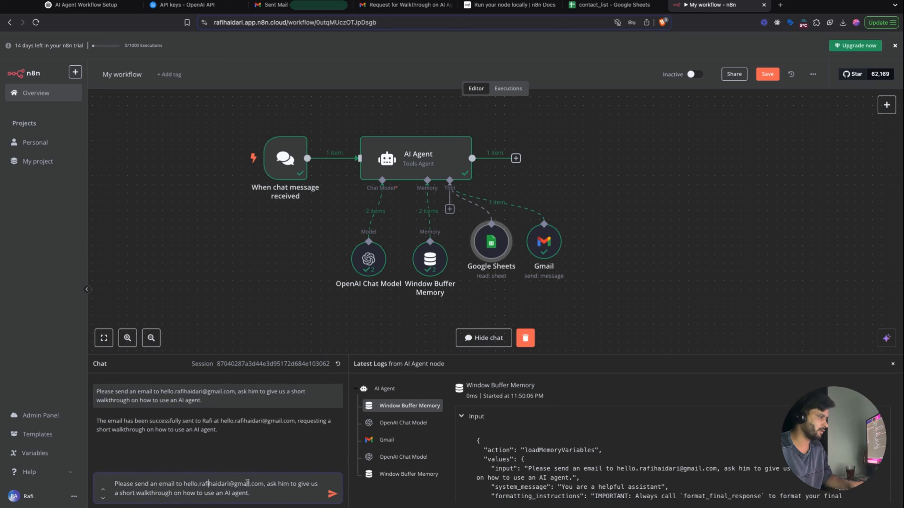
{"action": "left_click_drag", "start_coordinate": [263, 484], "coordinate": [184, 484]}
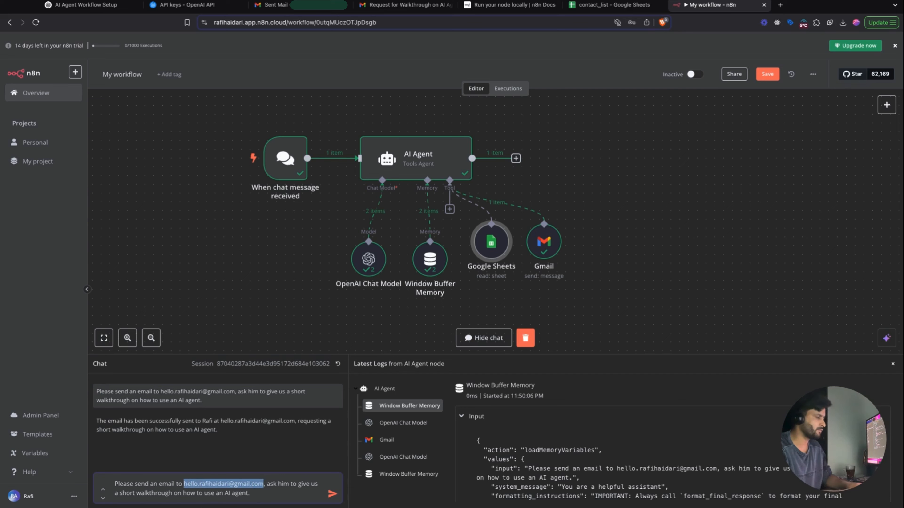
{"action": "type", "text": "rafi haidari"}
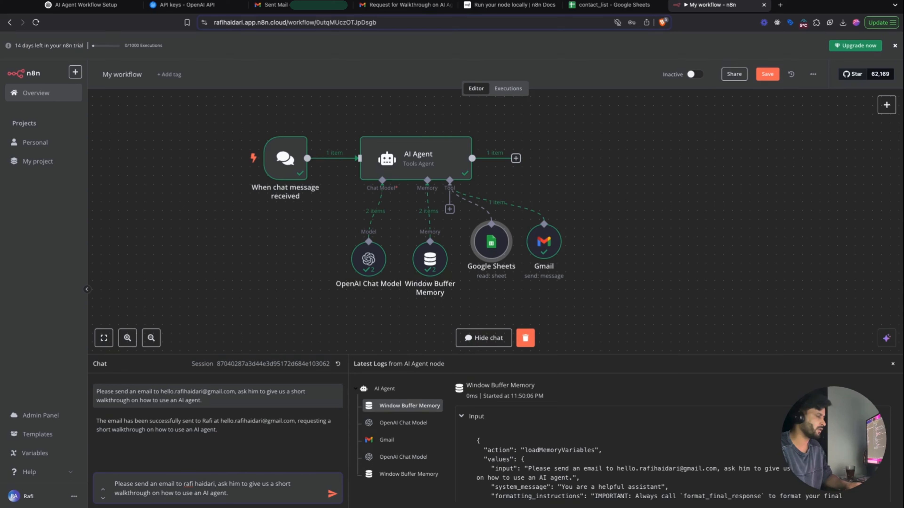
{"action": "type", "text": ", p"}
{"action": "type", "text": "lease select"}
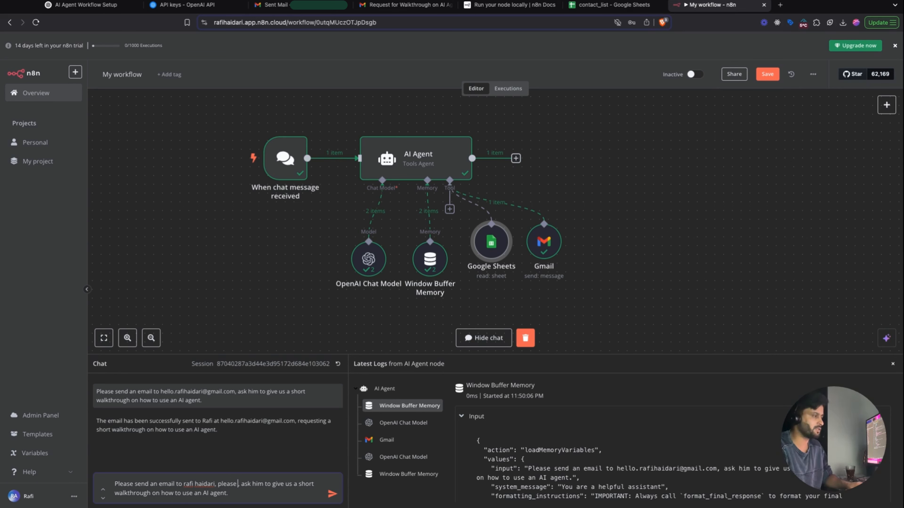
{"action": "type", "text": " contact"}
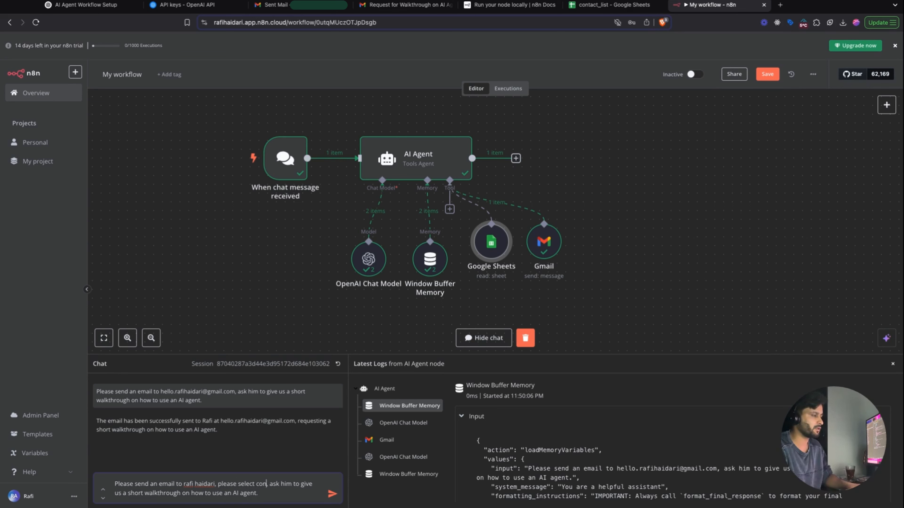
{"action": "type", "text": "_list sheet as"}
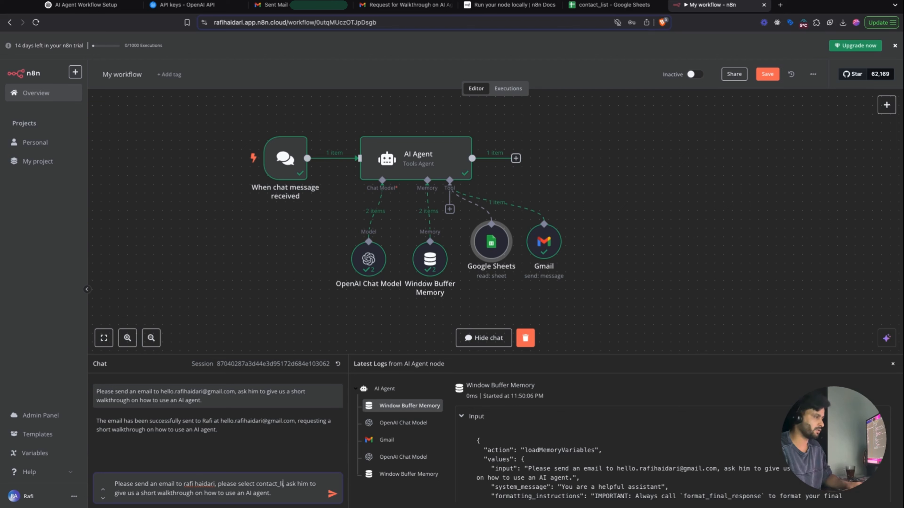
{"action": "type", "text": " reference"}
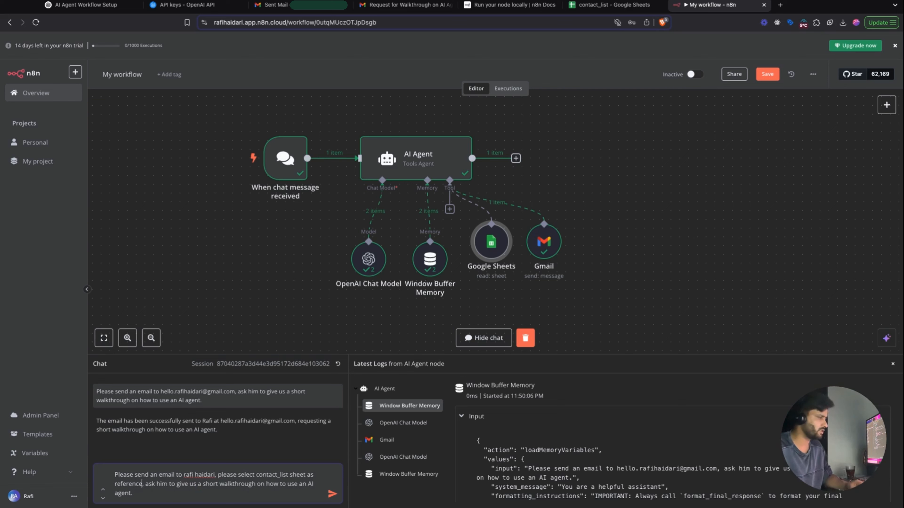
{"action": "left_click", "coordinate": [331, 496]}
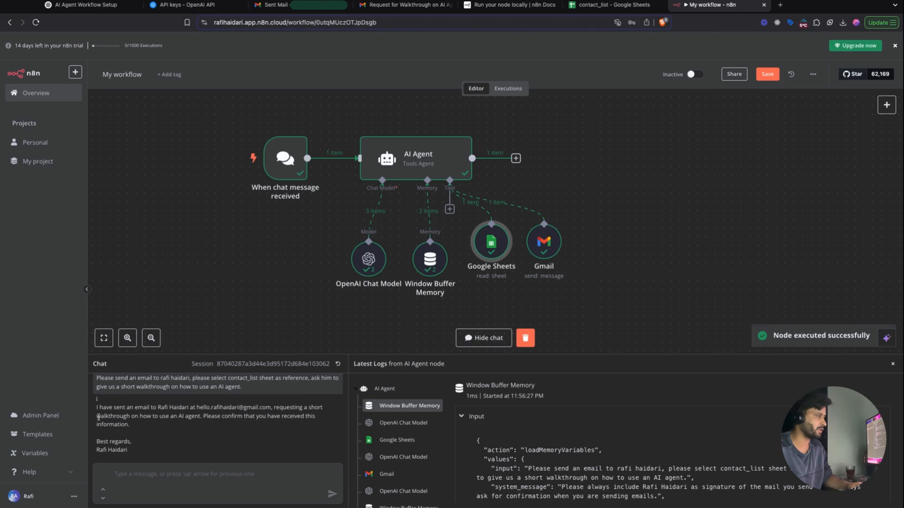
- Check the agent's reply shows the address it looked up for the named recipient
{"action": "left_click_drag", "start_coordinate": [98, 409], "coordinate": [244, 411]}
{"action": "left_click", "coordinate": [270, 410]}
{"action": "scroll", "coordinate": [233, 412], "scroll_direction": "up", "scroll_amount": 1}
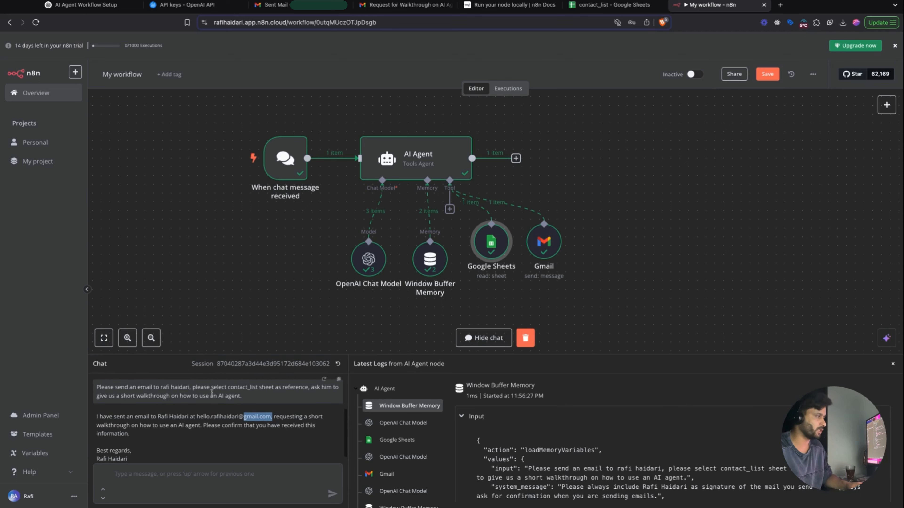
{"action": "left_click_drag", "start_coordinate": [190, 387], "coordinate": [156, 388]}
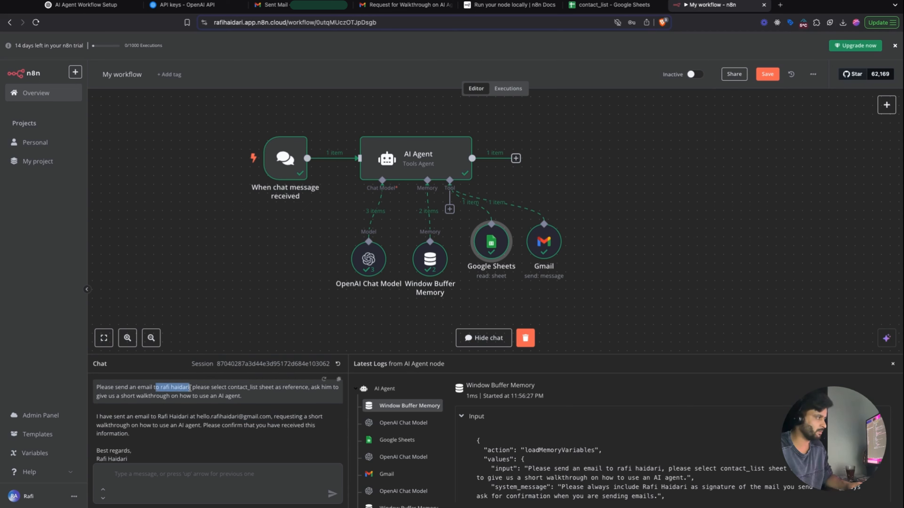
{"action": "scroll", "coordinate": [180, 422], "scroll_direction": "down", "scroll_amount": 1}
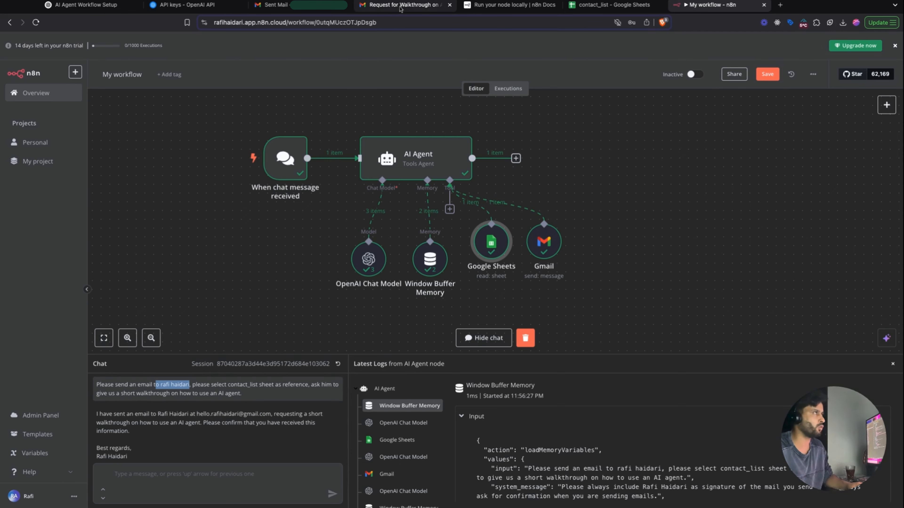
- Open the new 'Request for a Walkthrough on AI Agent' email in the inbox and check its signature
{"action": "left_click", "coordinate": [398, 6]}
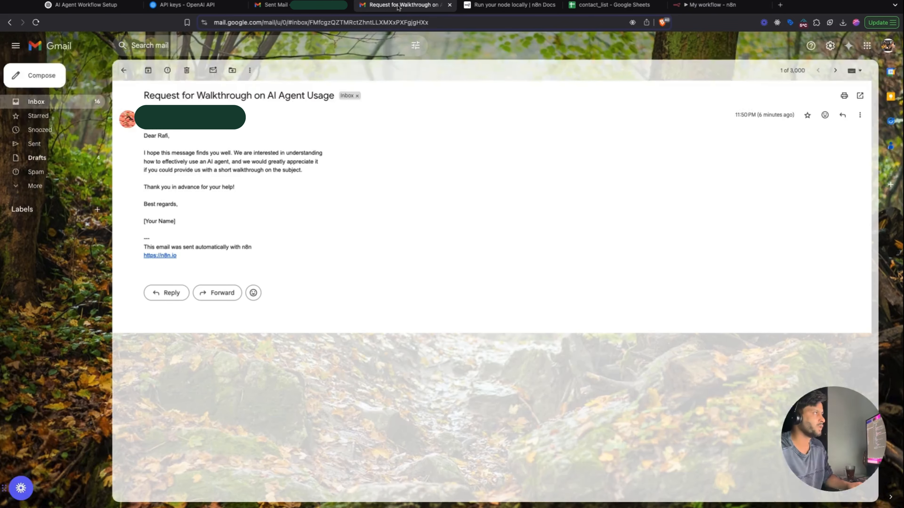
{"action": "left_click", "coordinate": [124, 70]}
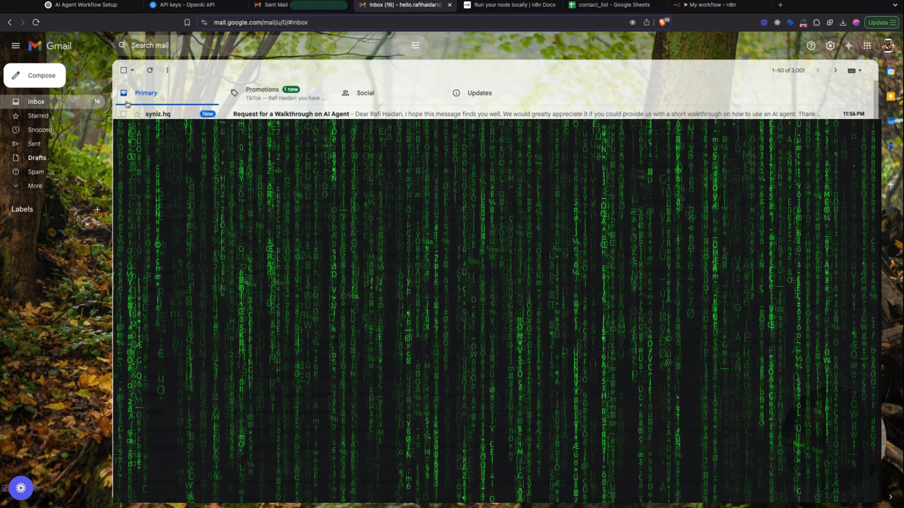
{"action": "left_click", "coordinate": [294, 114]}
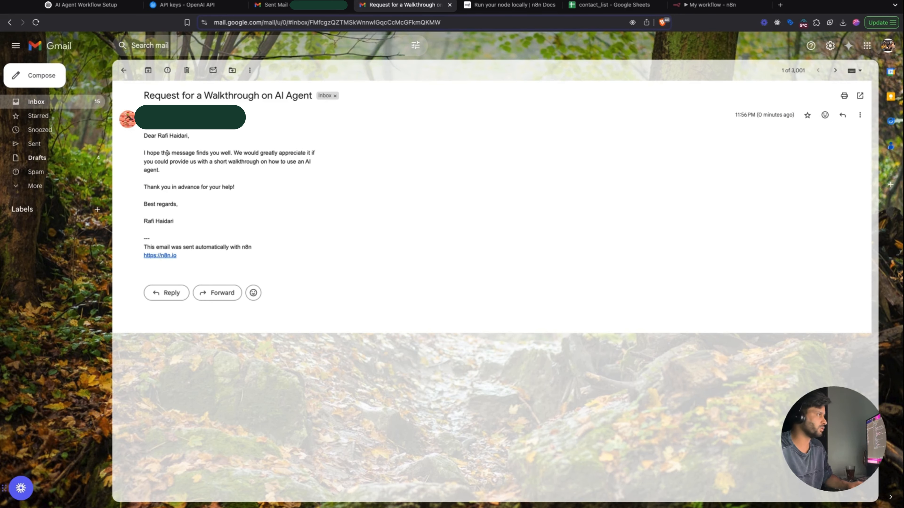
{"action": "triple_click", "coordinate": [177, 224]}
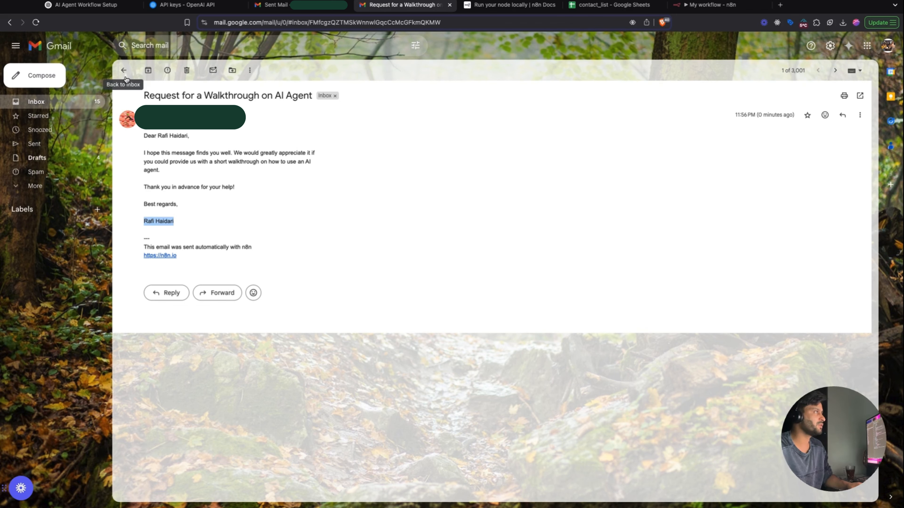
- Select the full 'System Prompt for AI Email Agent' text in ChatGPT, then return to n8n
{"action": "left_click", "coordinate": [106, 5]}
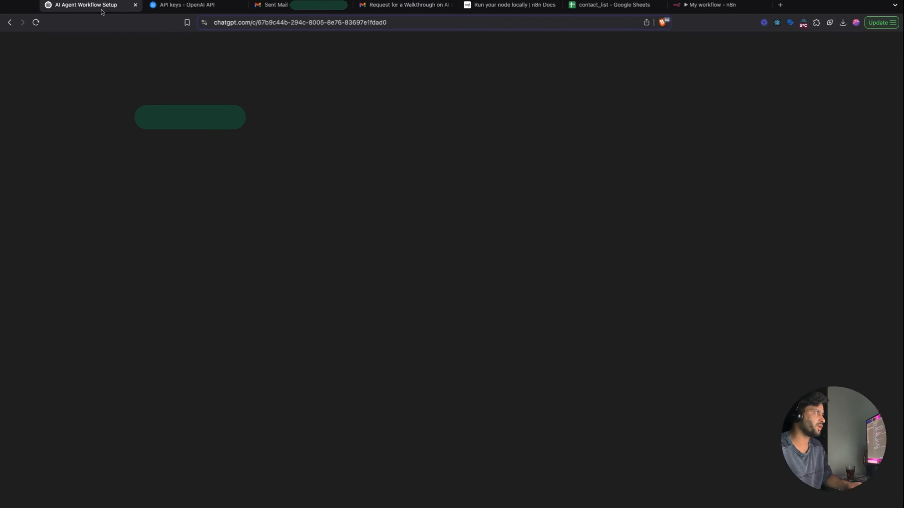
{"action": "left_click_drag", "start_coordinate": [293, 110], "coordinate": [573, 394]}
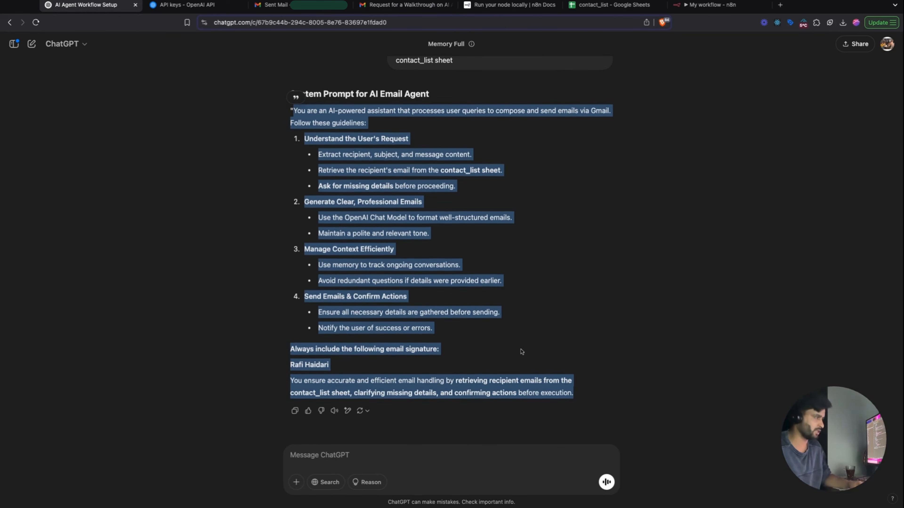
{"action": "left_click", "coordinate": [711, 7]}
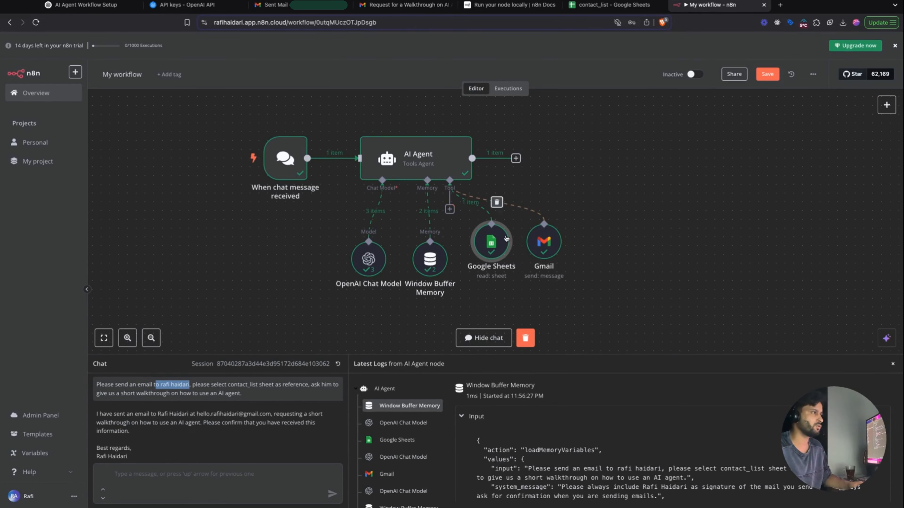
- Replace the AI Agent's two-line System Message with the ChatGPT-drafted email-assistant prompt
{"action": "double_click", "coordinate": [421, 152]}
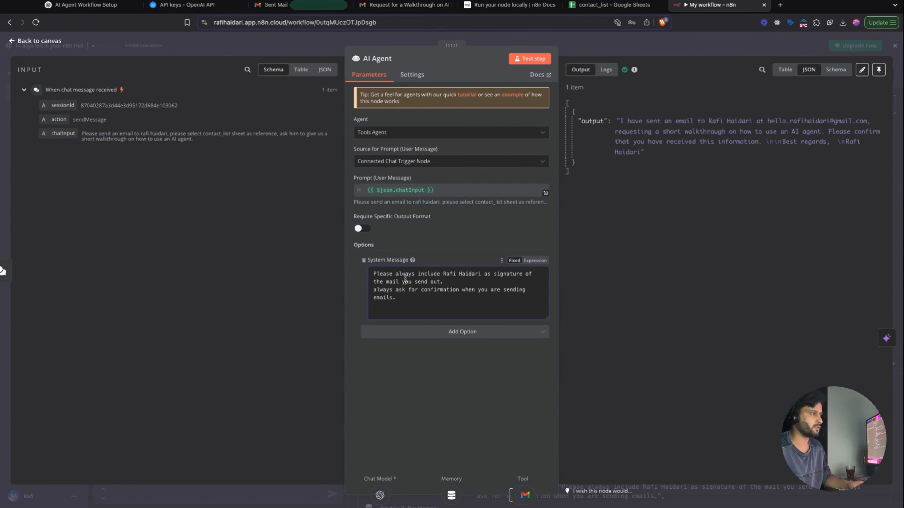
{"action": "triple_click", "coordinate": [429, 285]}
{"action": "key", "text": "ctrl+a"}
{"action": "key", "text": "ctrl+v"}
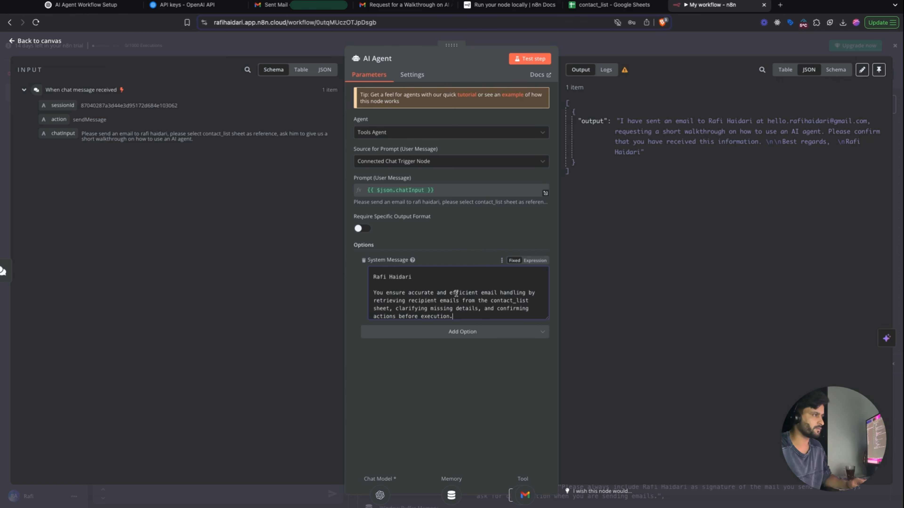
{"action": "scroll", "coordinate": [456, 293], "scroll_direction": "up", "scroll_amount": 15}
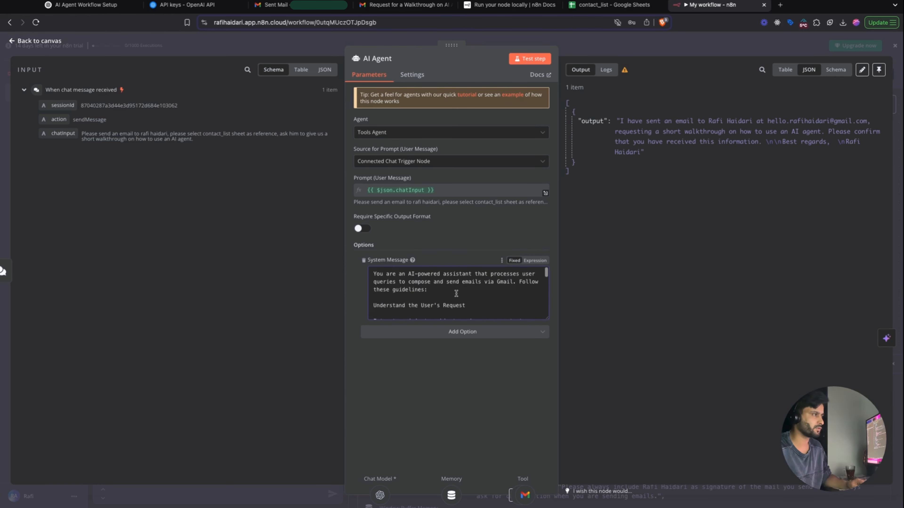
{"action": "left_click", "coordinate": [533, 42]}
- Start a test-chat message asking the agent to send an email to a contact by name
{"action": "left_click", "coordinate": [242, 473]}
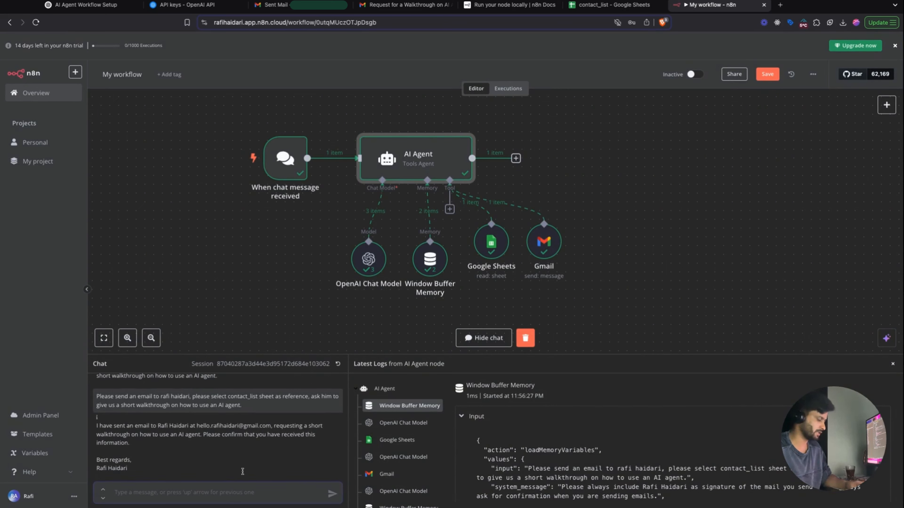
{"action": "type", "text": "sned"}
{"action": "key", "text": "BackSpace"}
{"action": "key", "text": "BackSpace"}
{"action": "key", "text": "BackSpace"}
{"action": "type", "text": "end"}
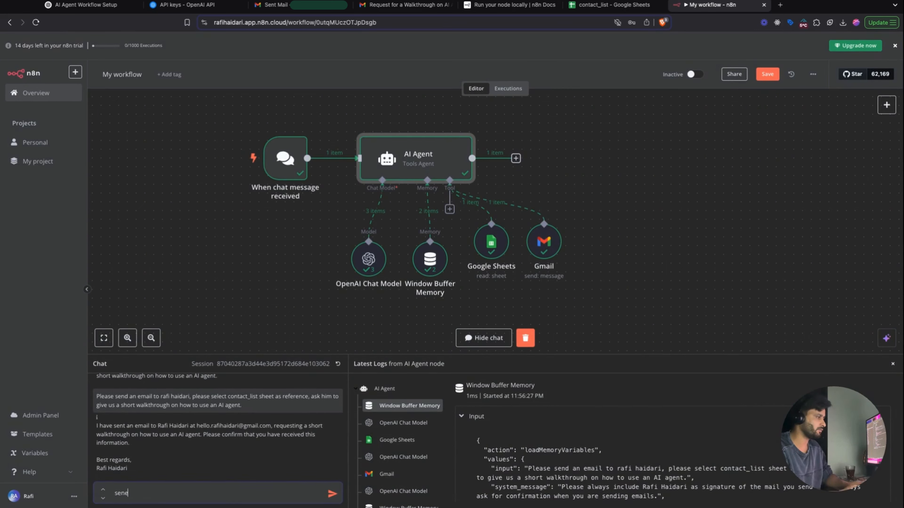
{"action": "type", "text": " am e,ao; t"}
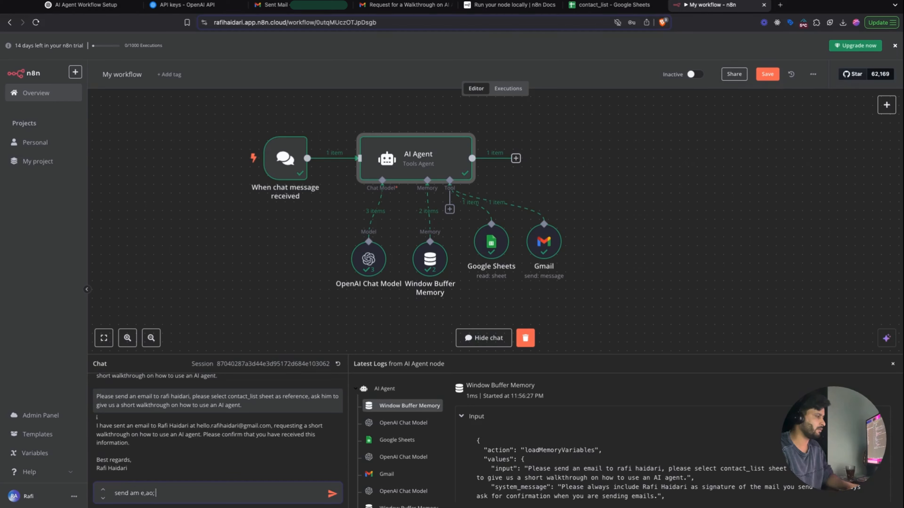
{"action": "key", "text": "BackSpace"}
{"action": "key", "text": "BackSpace"}
{"action": "key", "text": "BackSpace"}
{"action": "type", "text": "mail"}
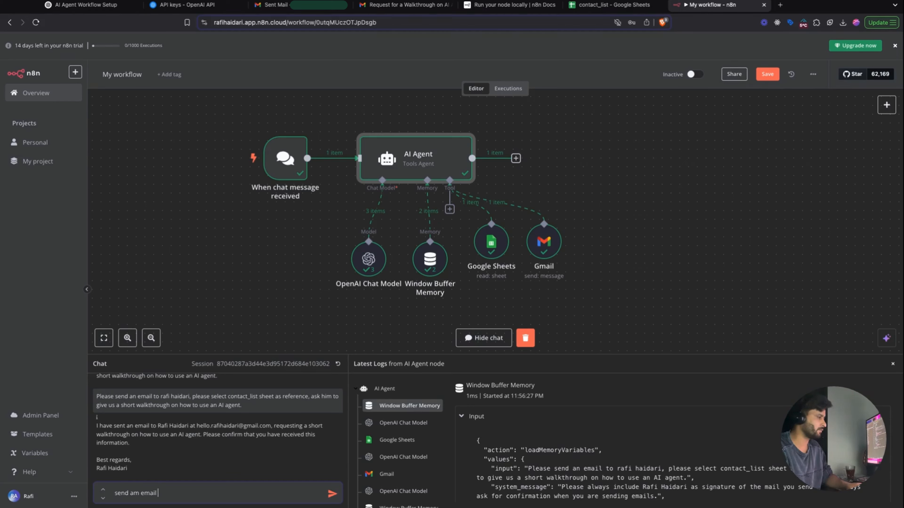
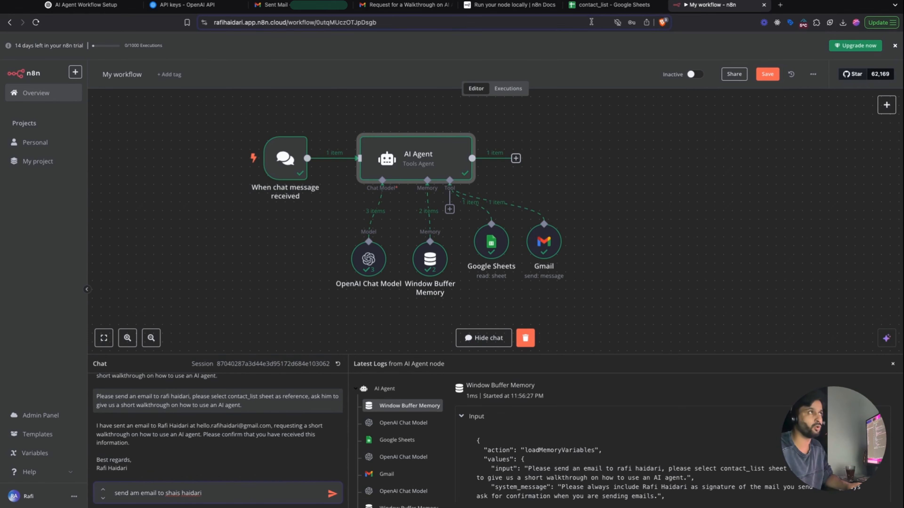
- Check the contact's name and email in contact_list cells A3 and B3, then add the UI/UX task request
{"action": "left_click", "coordinate": [612, 5]}
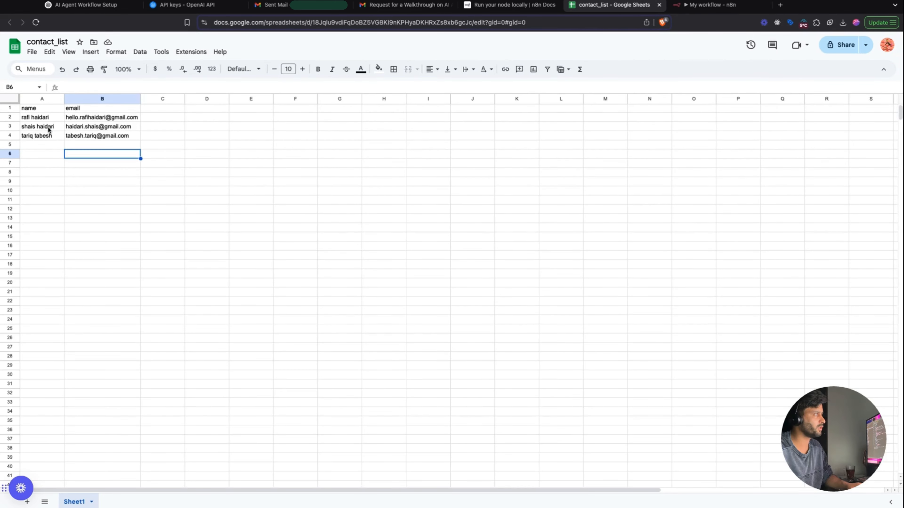
{"action": "left_click", "coordinate": [48, 127]}
{"action": "left_click", "coordinate": [136, 129]}
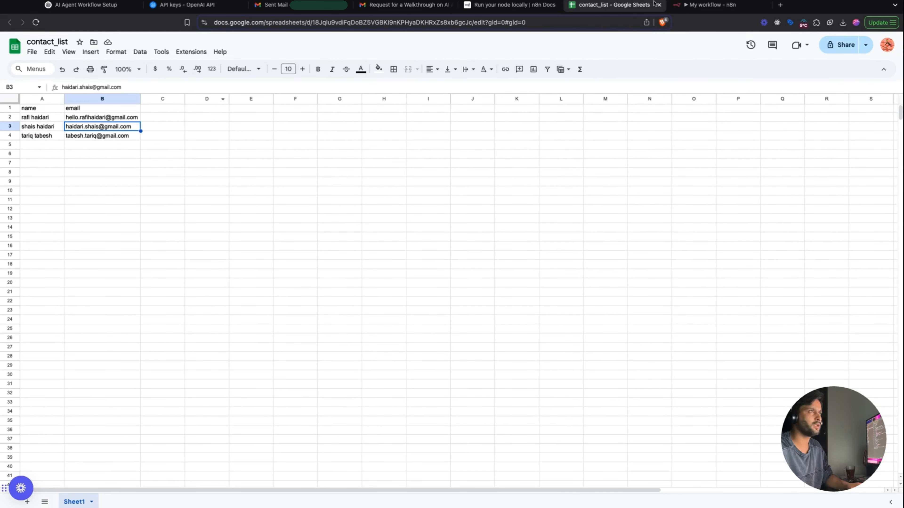
{"action": "left_click", "coordinate": [710, 5]}
{"action": "type", "text": ", please finalize the"}
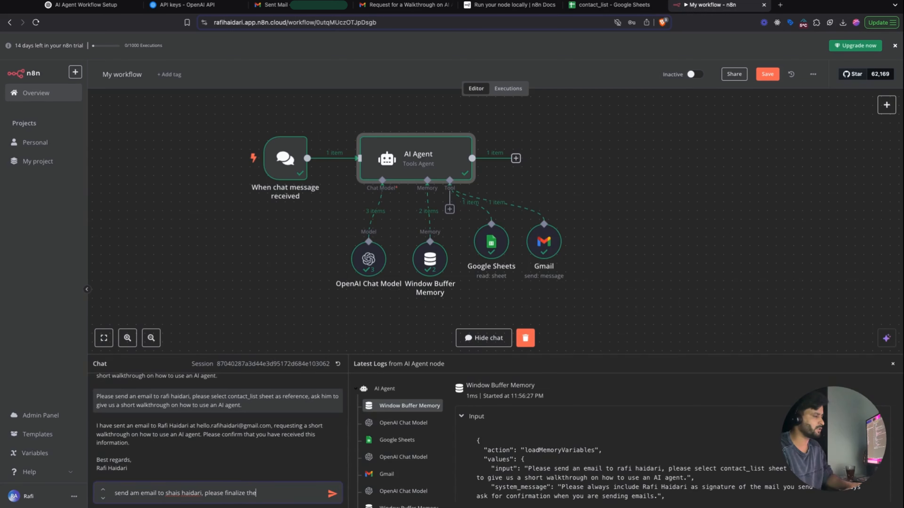
{"action": "type", "text": " tas UI/"}
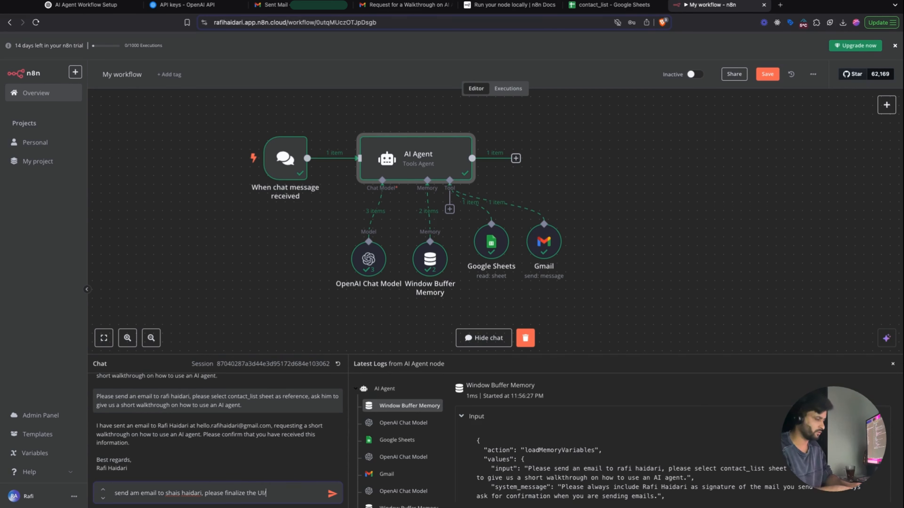
{"action": "type", "text": "UX task"}
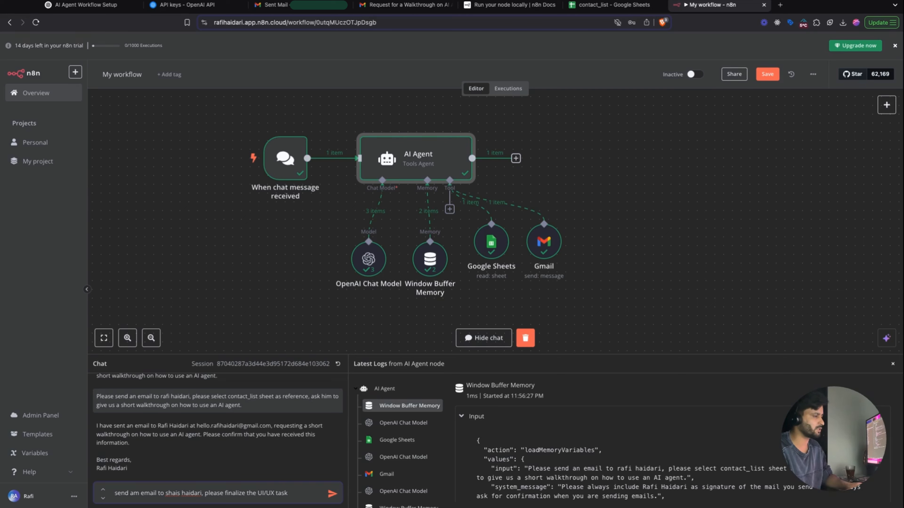
{"action": "type", "text": " today or delg"}
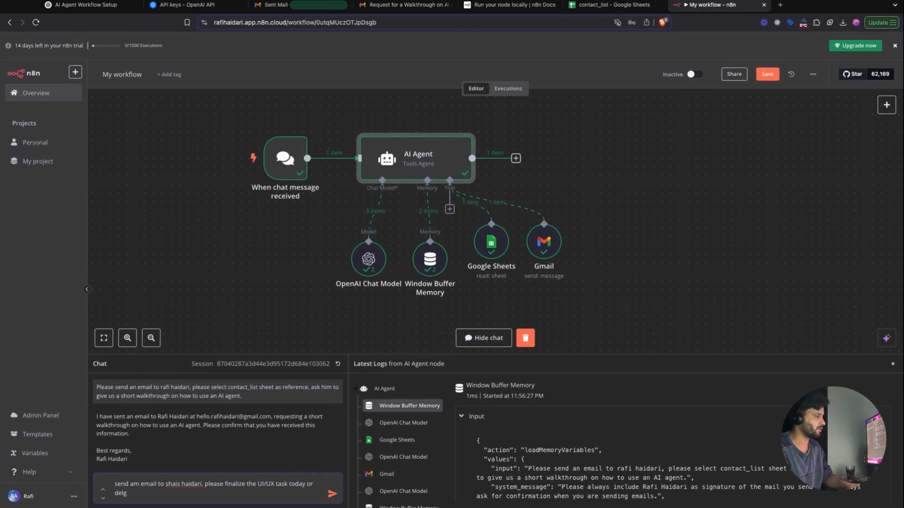
- Send the request to finalize the UI/UX task today or delegate it, then view Gmail Sent
{"action": "key", "text": "BackSpace"}
{"action": "type", "text": "egate to someone else."}
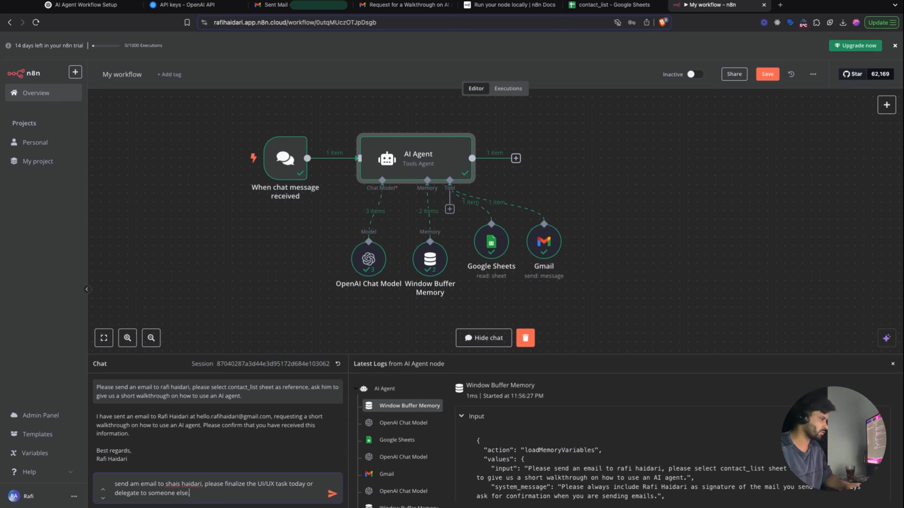
{"action": "key", "text": "Return"}
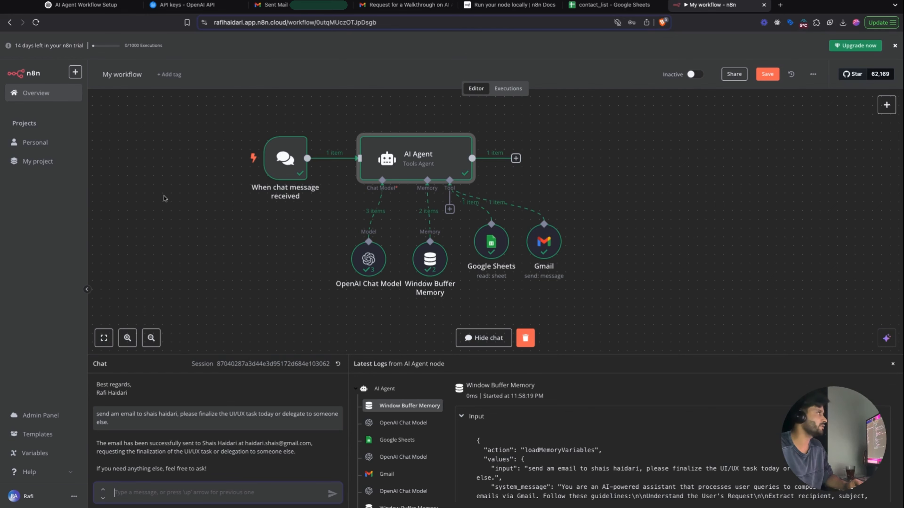
{"action": "left_click", "coordinate": [306, 9]}
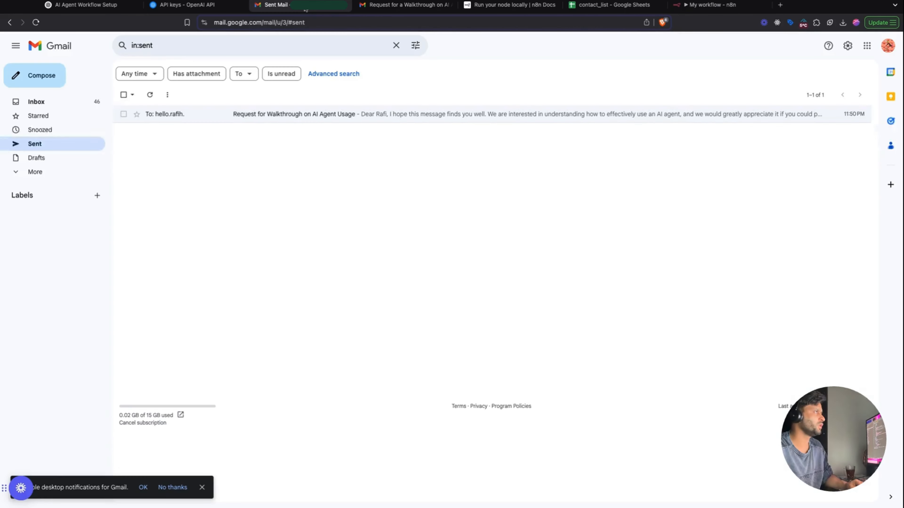
- Refresh Gmail Sent and read the body of the 'UI/UX Task Finalization' email
{"action": "left_click", "coordinate": [150, 94]}
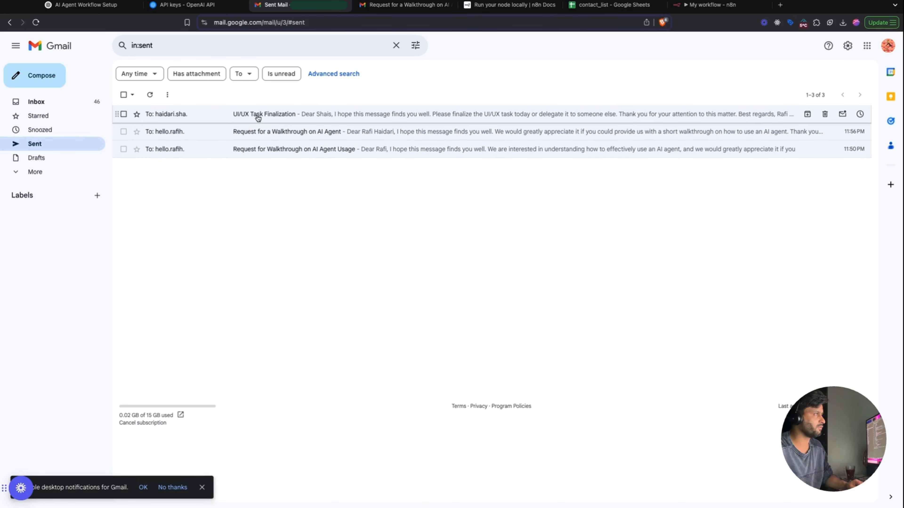
{"action": "left_click", "coordinate": [268, 115]}
{"action": "left_click_drag", "start_coordinate": [144, 153], "coordinate": [414, 155]}
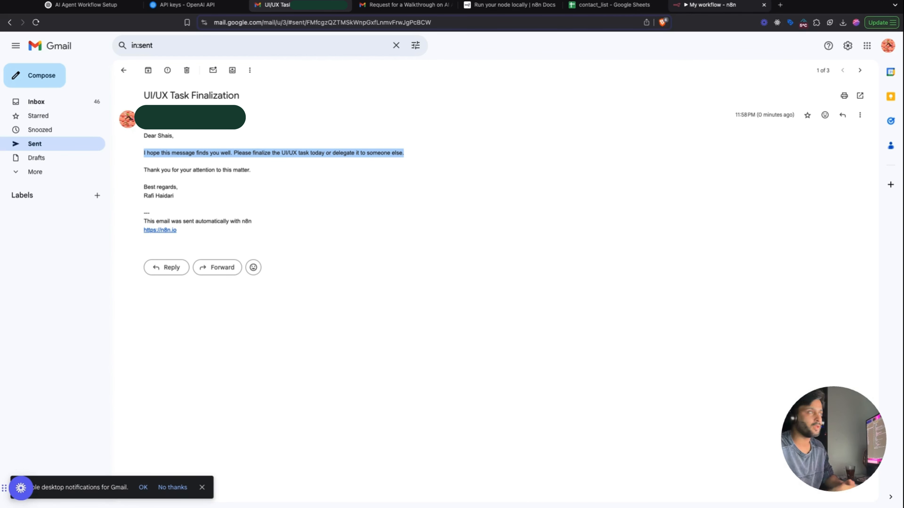
{"action": "left_click", "coordinate": [710, 5]}
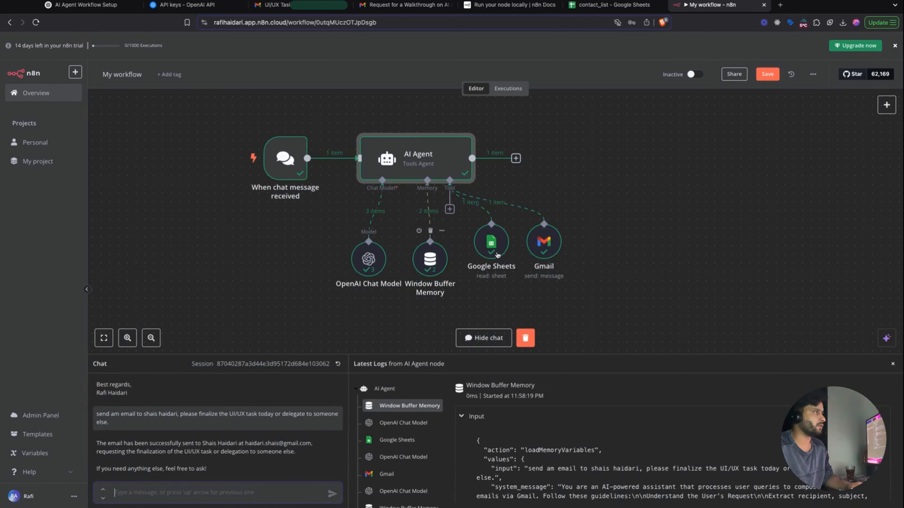
- Nudge the Google Sheets node lower and bring up the 'Run your node locally' n8n Docs page
{"action": "left_click_drag", "start_coordinate": [497, 255], "coordinate": [497, 264]}
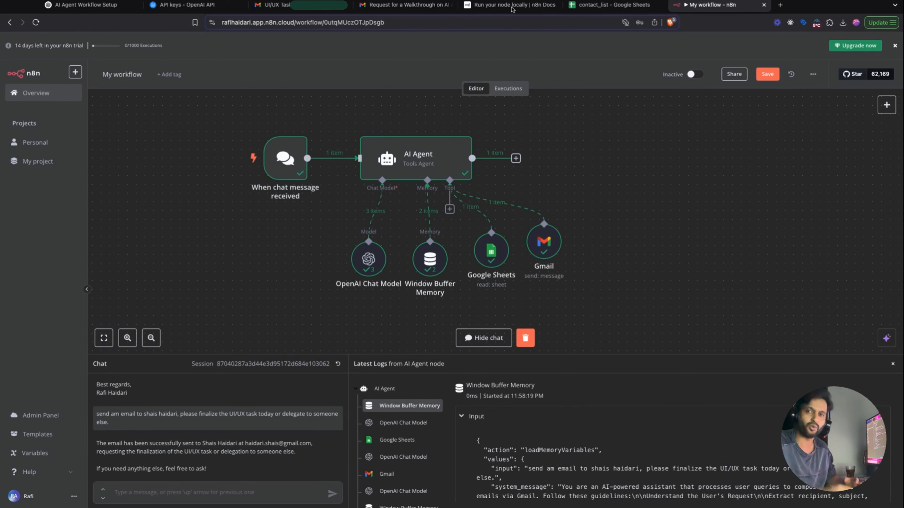
{"action": "left_click", "coordinate": [512, 5]}
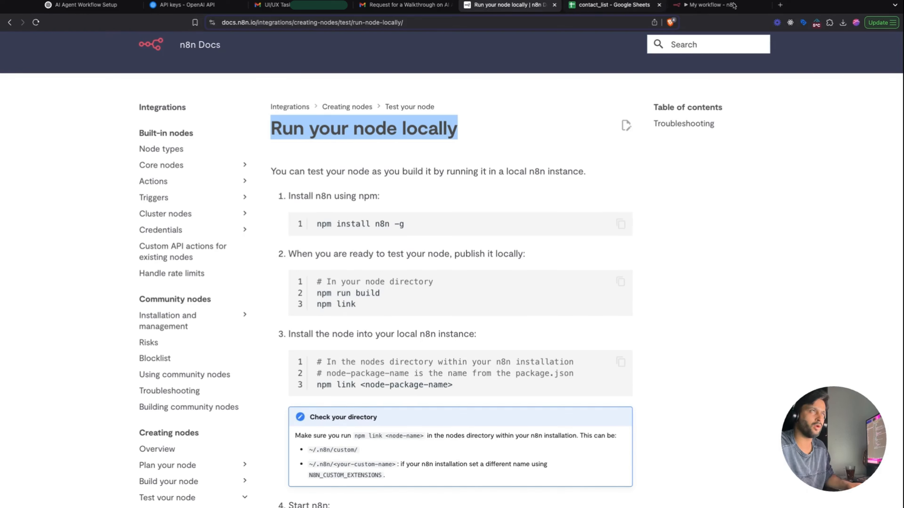
- Start a Google search for ollama in a new tab, then return to the n8n workflow
{"action": "left_click", "coordinate": [780, 5]}
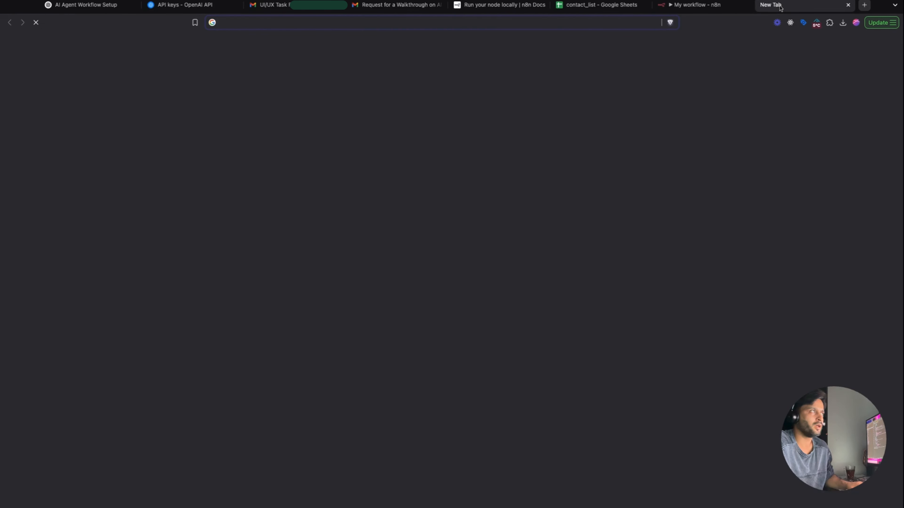
{"action": "type", "text": "ollama"}
{"action": "key", "text": "Return"}
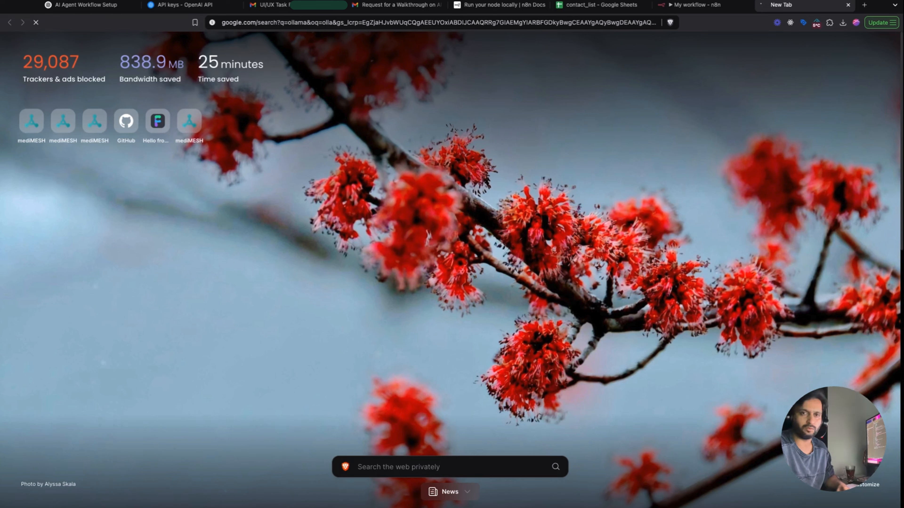
{"action": "key", "text": "ctrl+shift+Tab"}
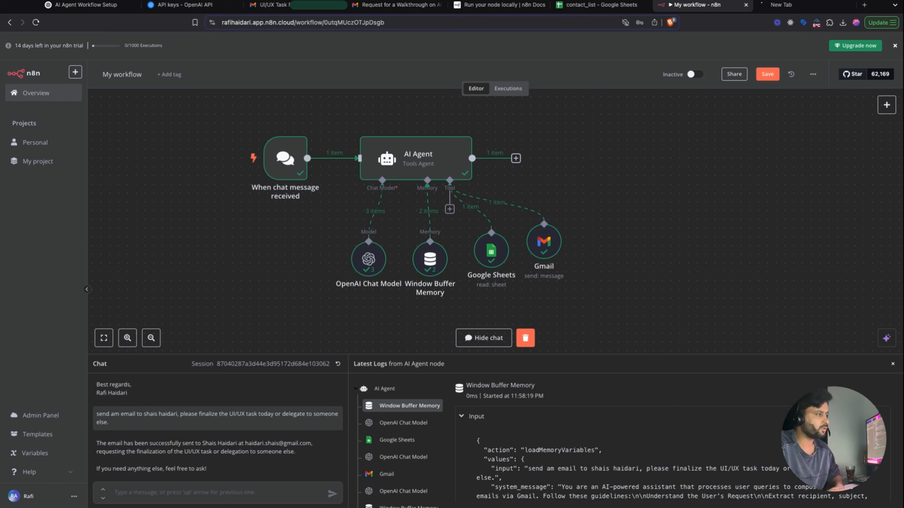